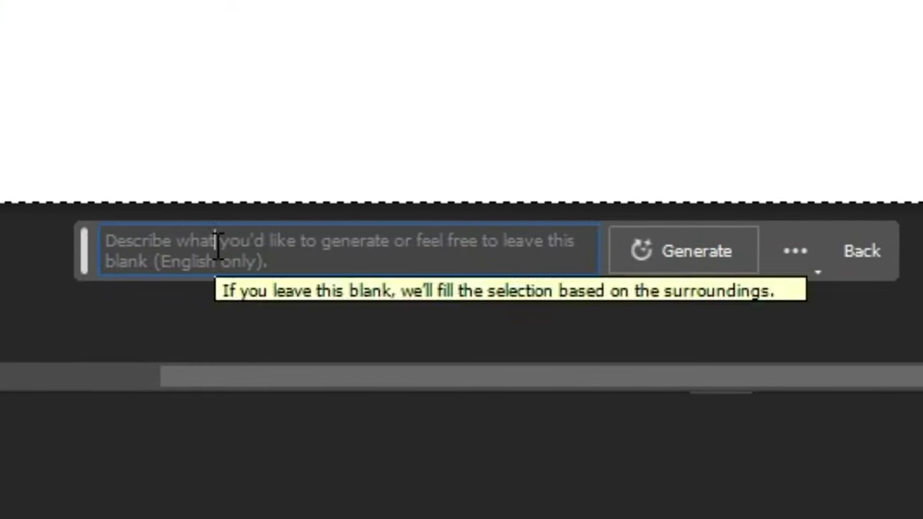
Generate a worn, cracked asphalt road in the empty foreground from an 'asphalt road' prompt.
text(asphalt roa)
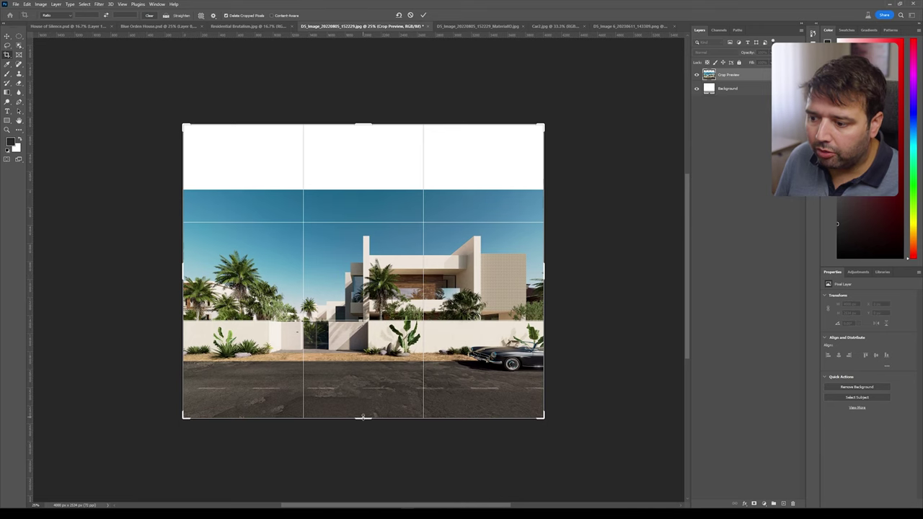
Crop the canvas outward so it extends both above and below the render.
drag(363, 416, 363, 469)
drag(364, 68, 364, 56)
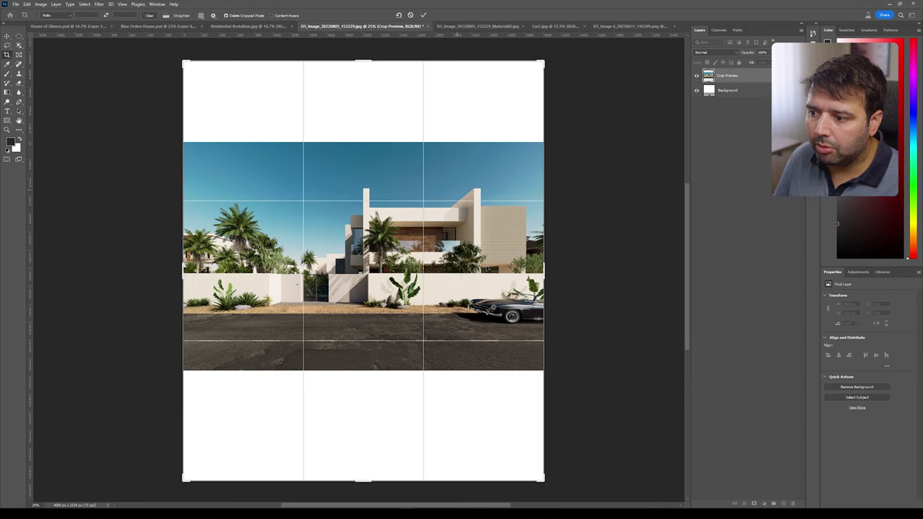
key(Return)
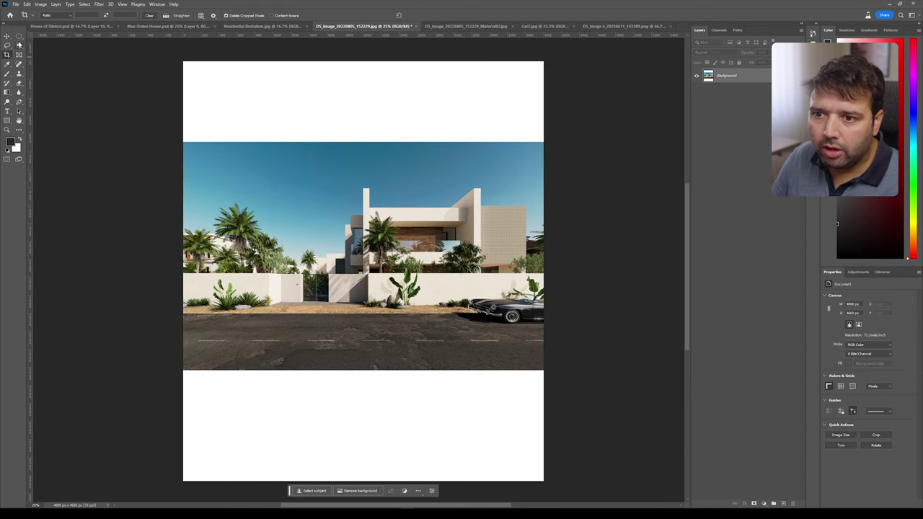
Marquee the blank strip under the render and Generative Fill it, with the prompt bar pinned above the image.
right_click(18, 35)
click(51, 36)
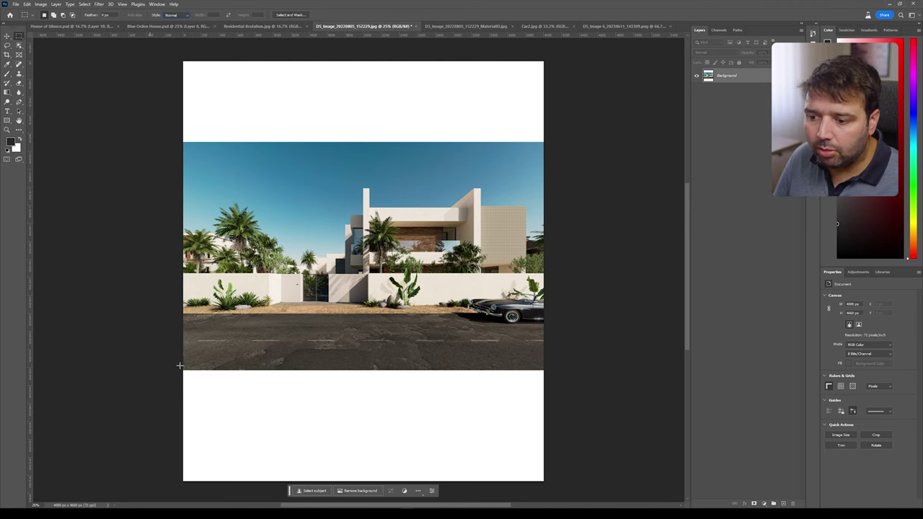
drag(180, 365, 550, 482)
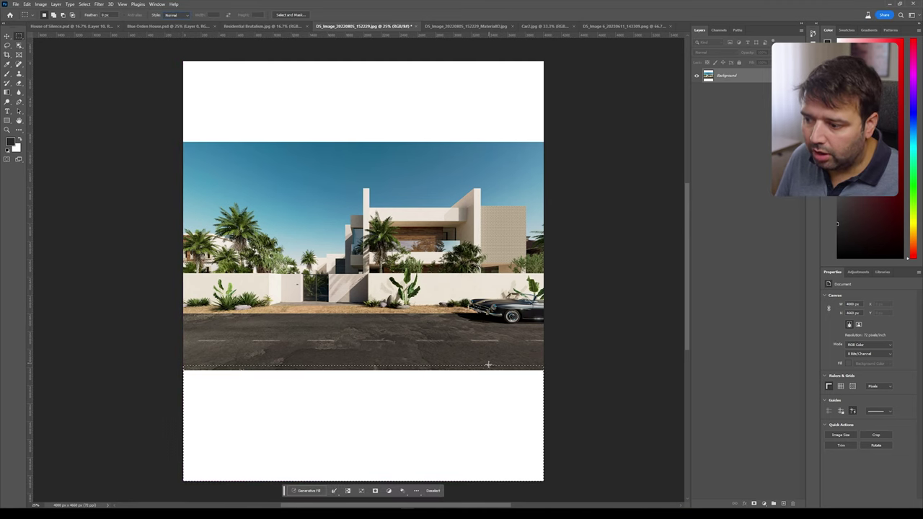
click(314, 492)
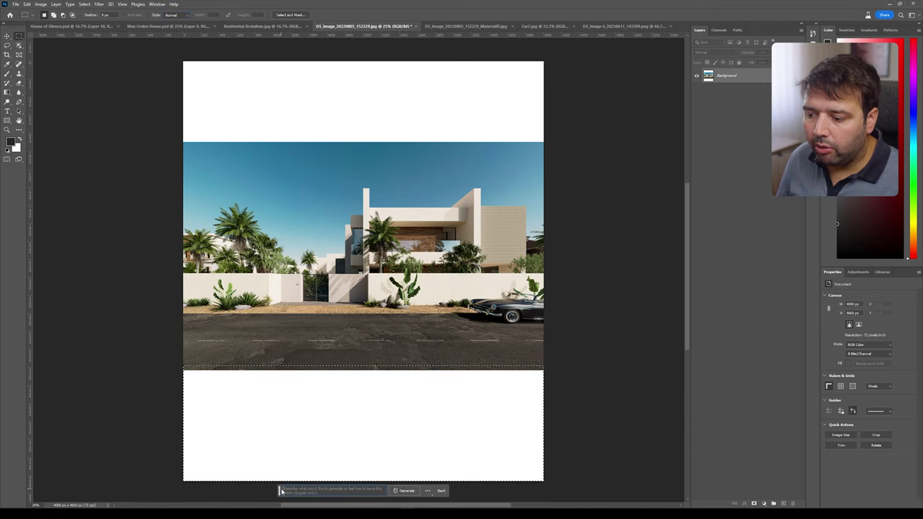
drag(279, 491, 296, 44)
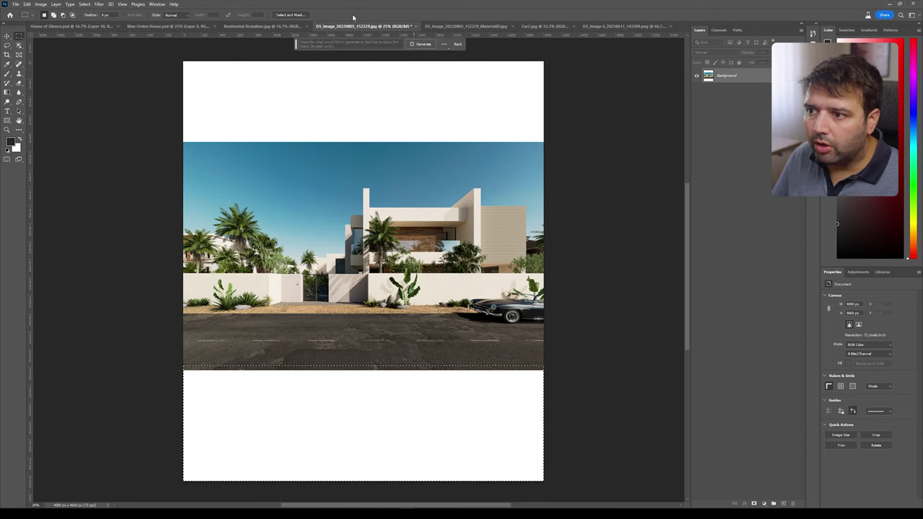
click(444, 45)
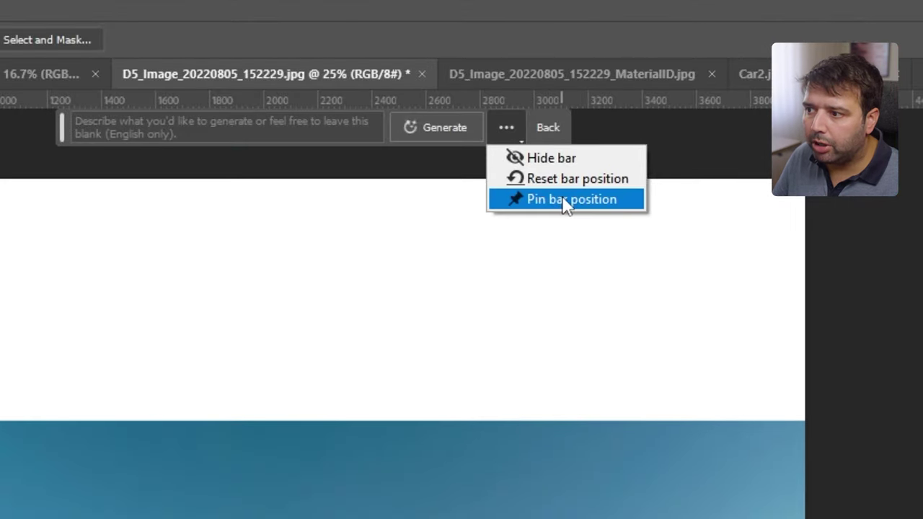
click(565, 200)
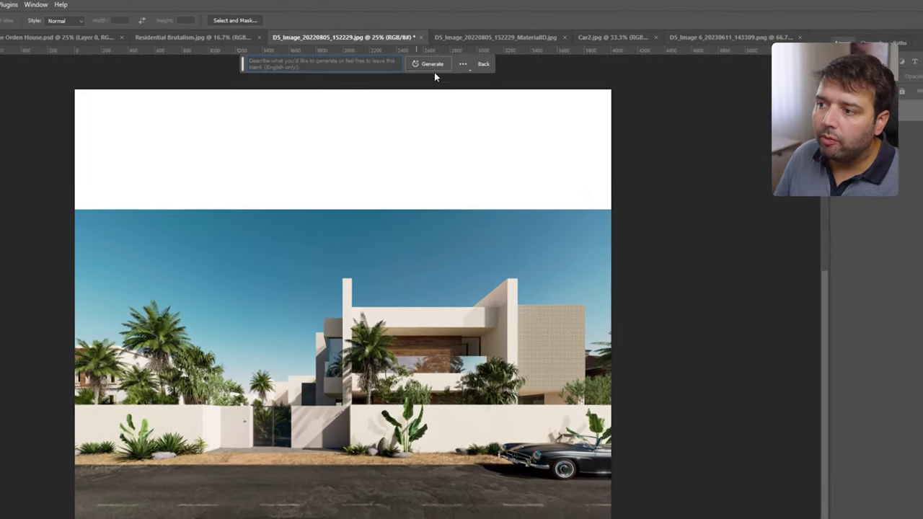
click(435, 64)
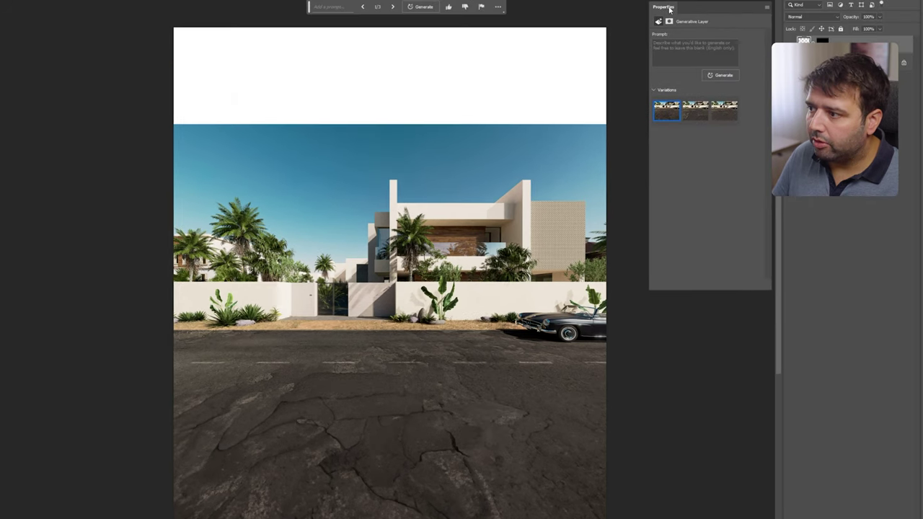
Compare the three road variations, generate three more, and apply the second new cracked-asphalt one.
drag(715, 164, 731, 295)
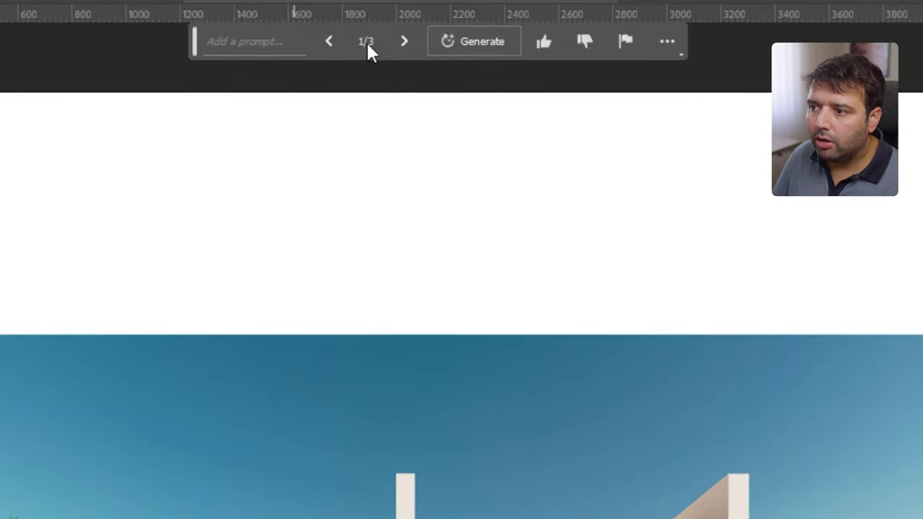
click(405, 40)
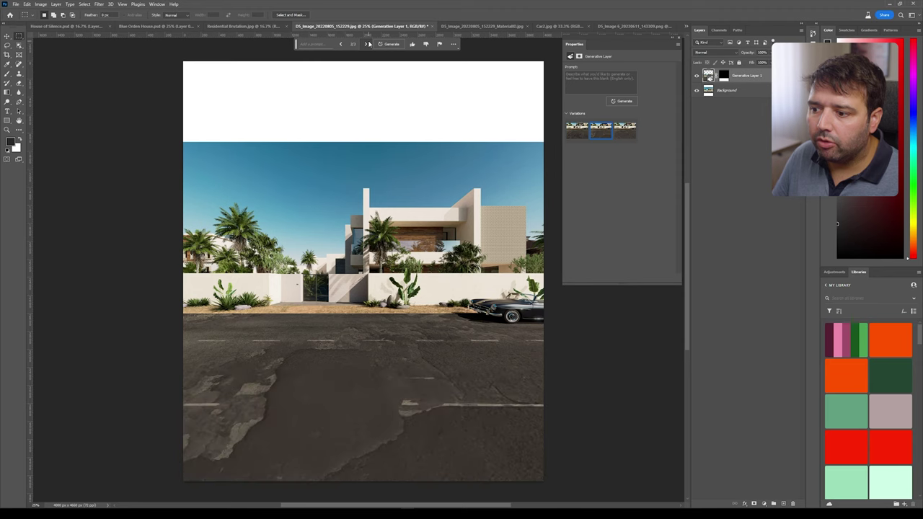
click(368, 44)
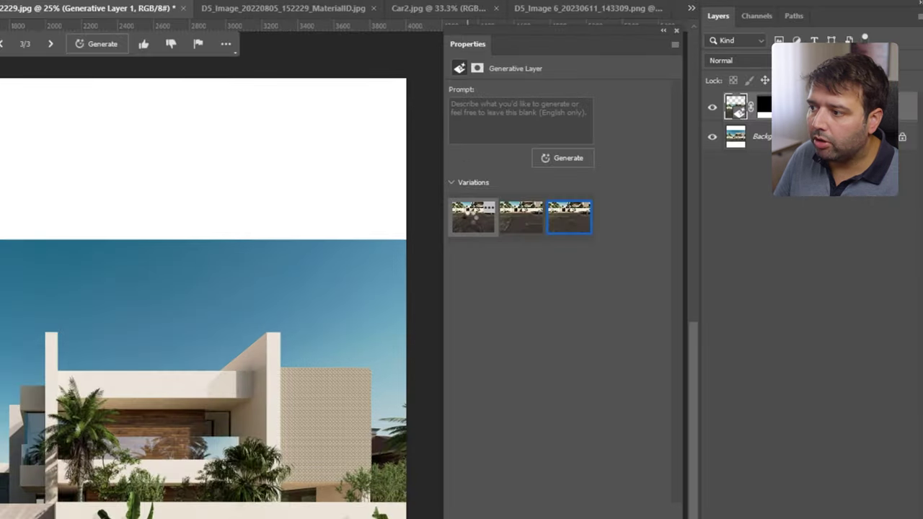
click(576, 131)
click(569, 220)
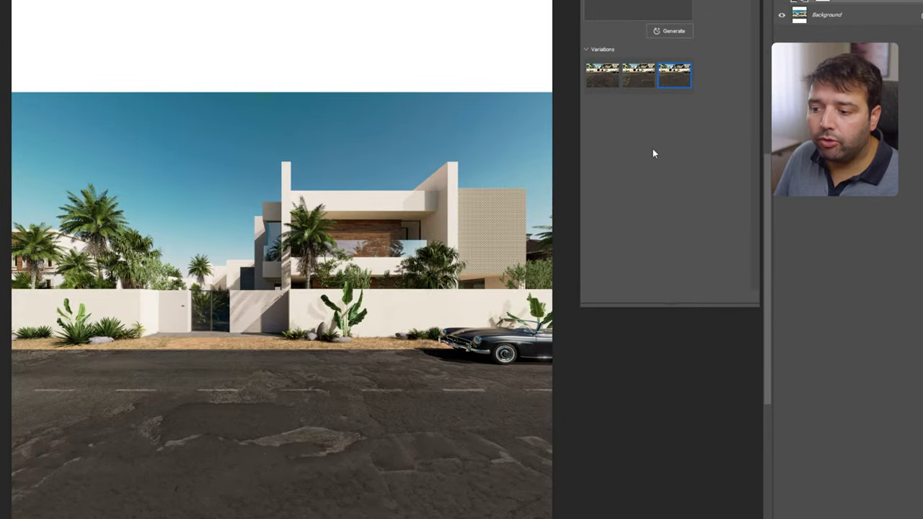
click(669, 30)
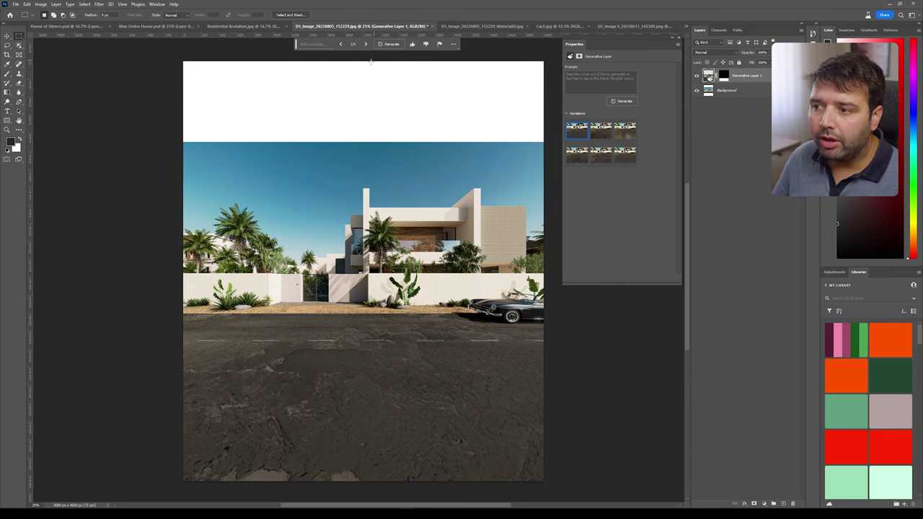
click(365, 44)
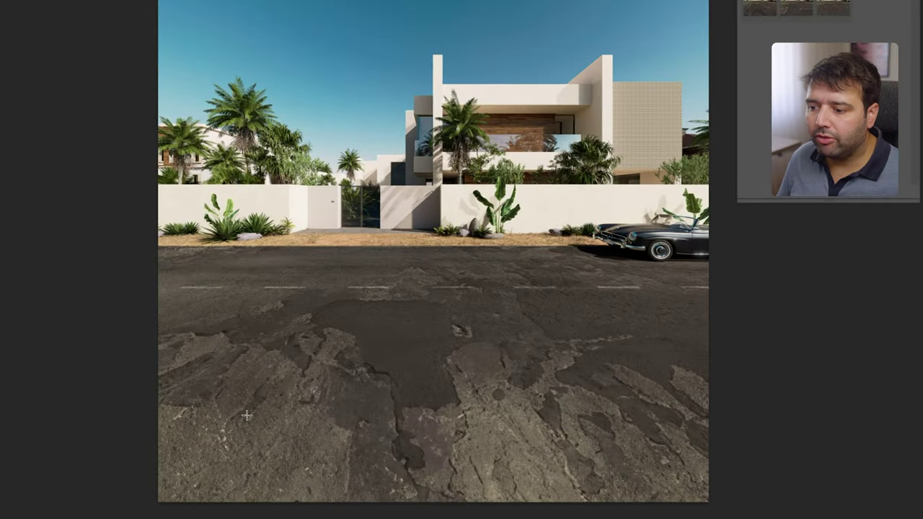
Select the lower road strip and generate a sidewalk there with Generative Fill.
drag(147, 372, 762, 470)
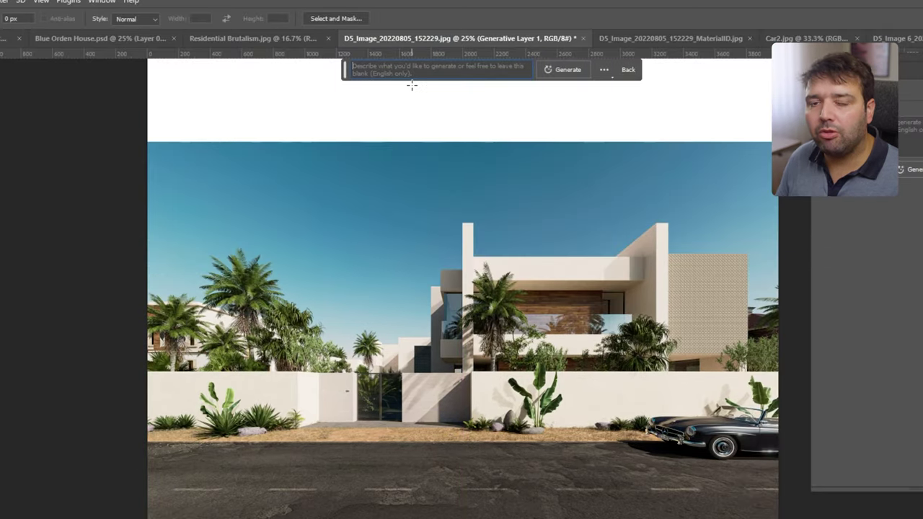
text(sidewalk)
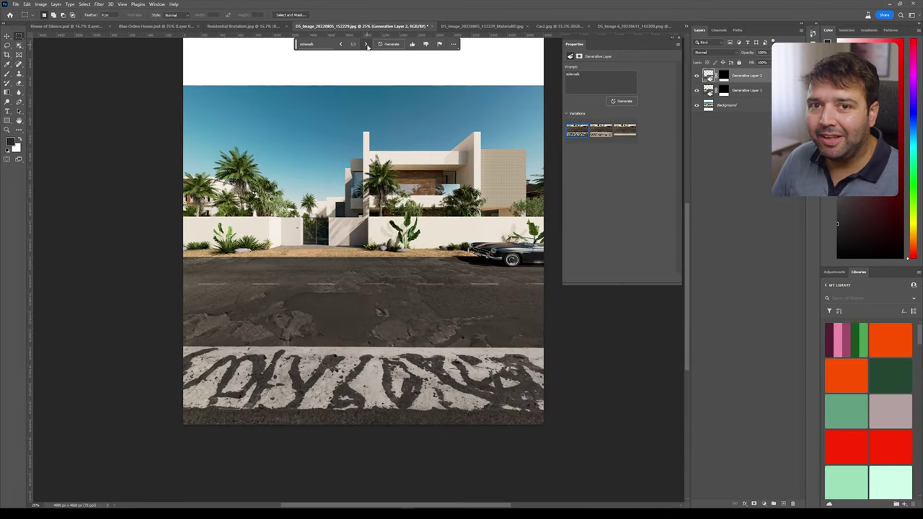
click(365, 44)
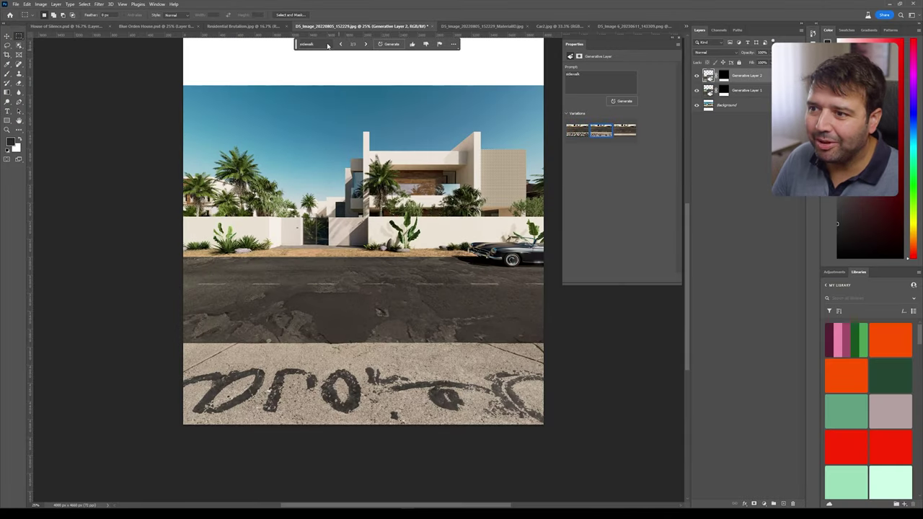
Regenerate the strip as 'concrete sidewalks', compare variations, and keep the first one.
click(317, 44)
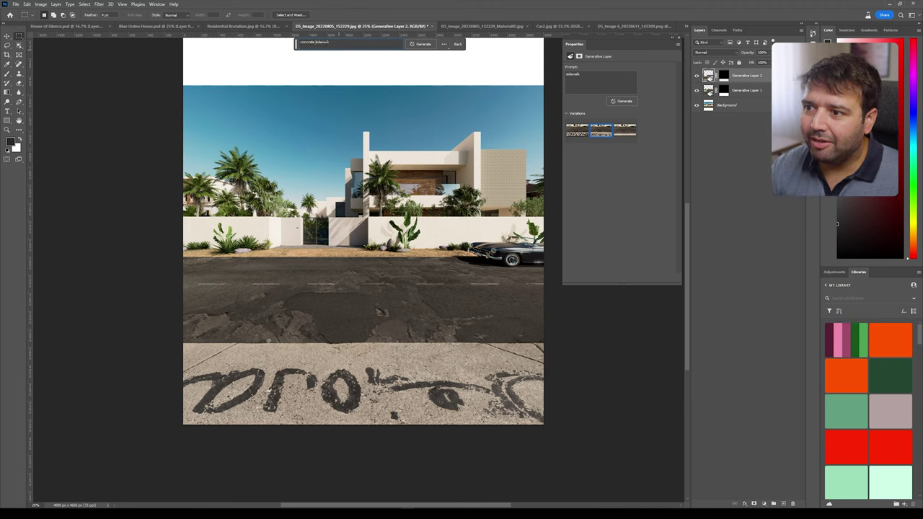
click(408, 44)
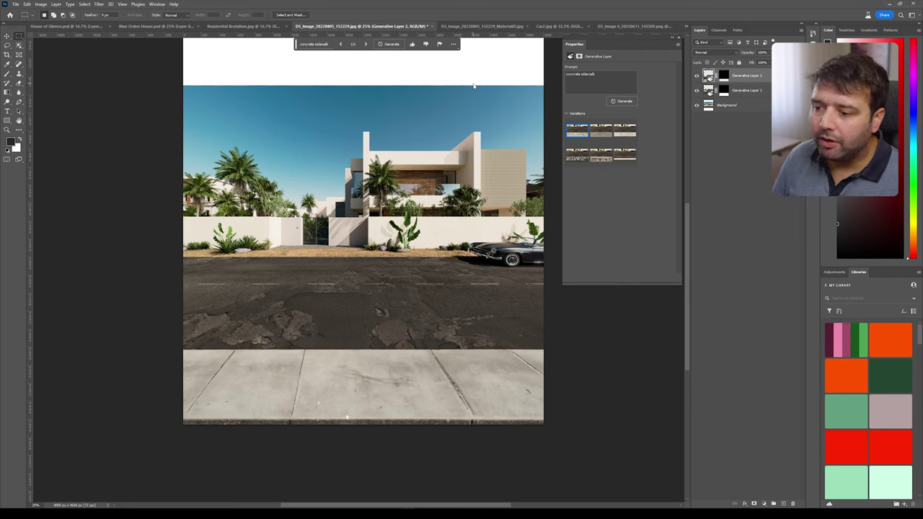
click(368, 44)
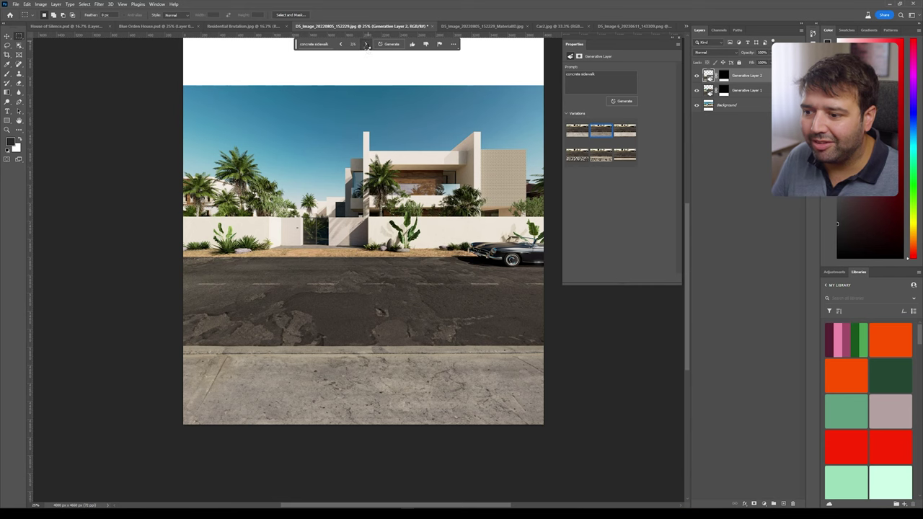
click(366, 44)
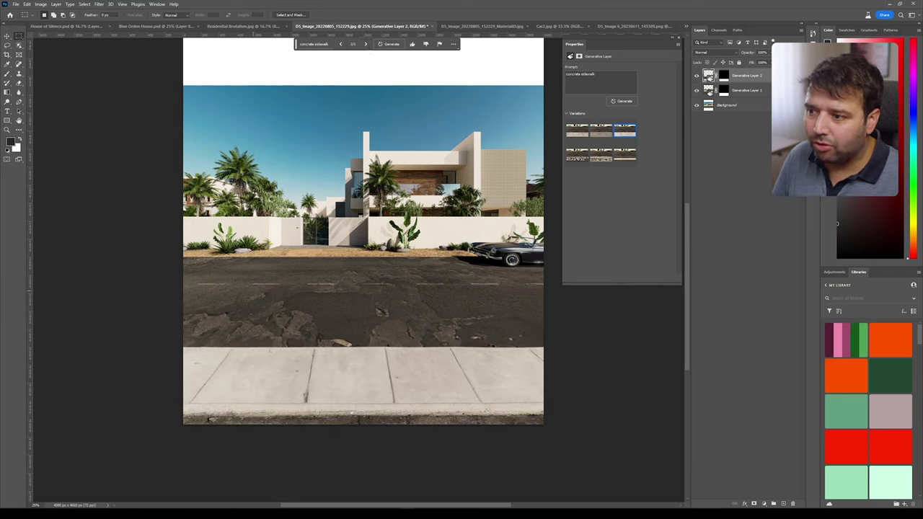
click(342, 45)
click(341, 45)
click(341, 45)
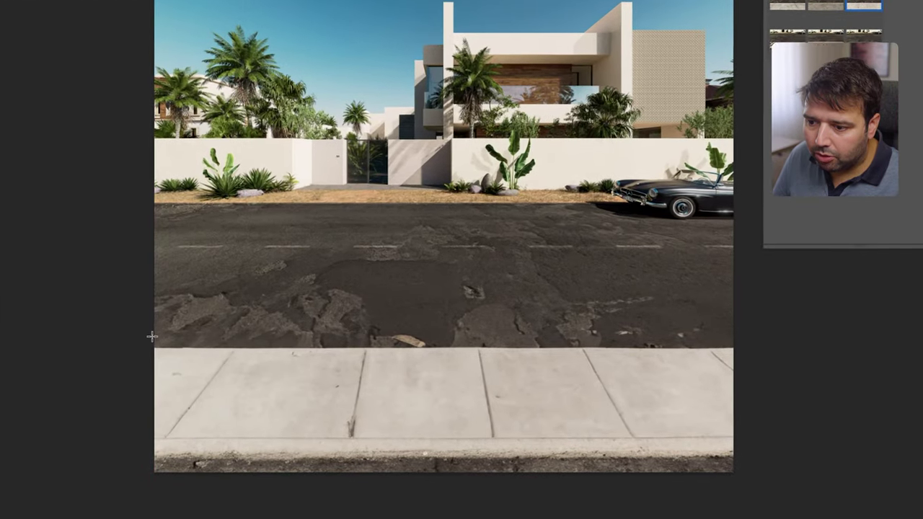
Select the thin road–sidewalk edge strip and generate a 'sidewalk curb', browsing its three variations.
drag(151, 336, 778, 353)
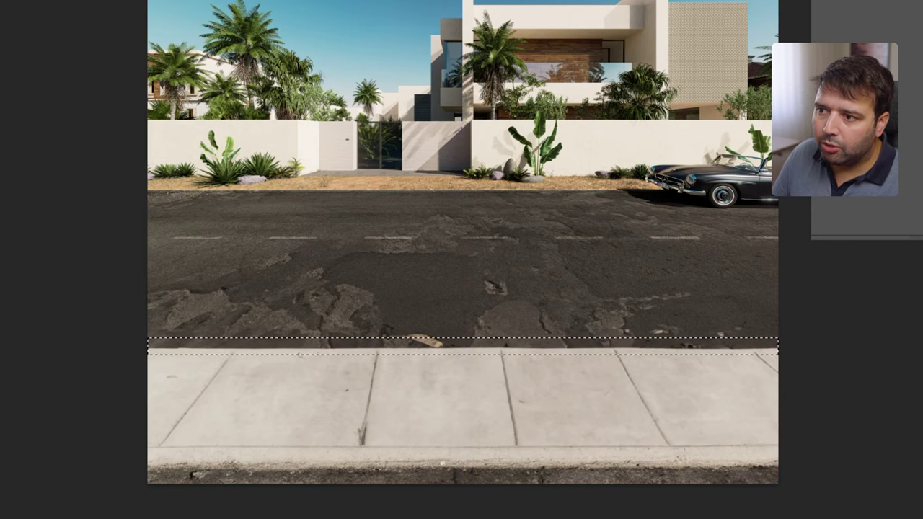
click(394, 70)
text(curb)
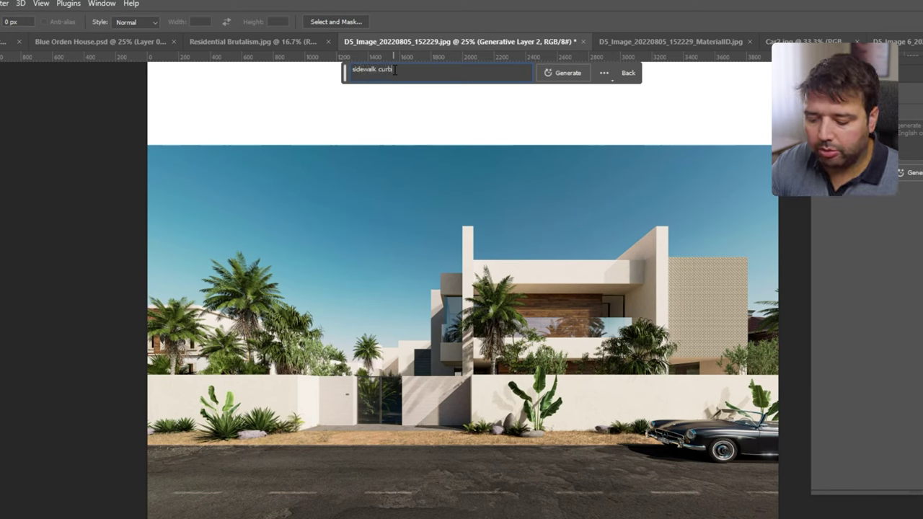
key(Return)
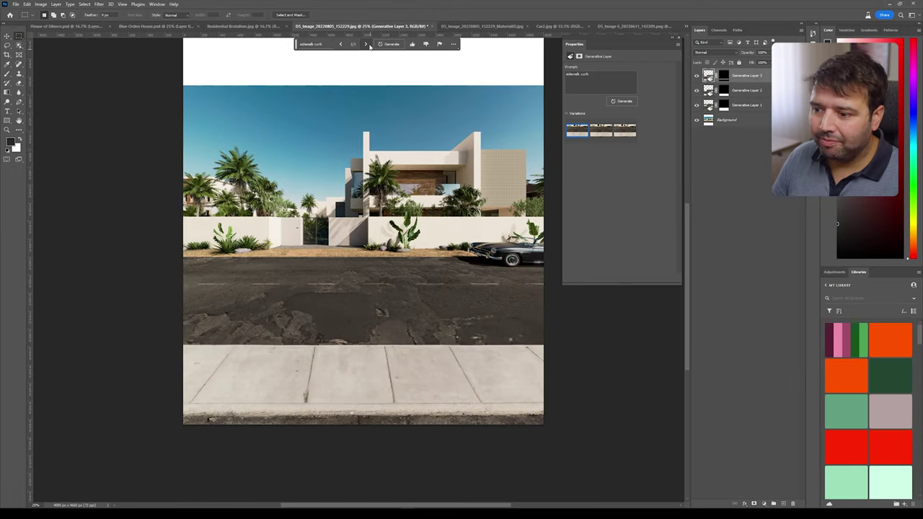
click(365, 44)
click(369, 46)
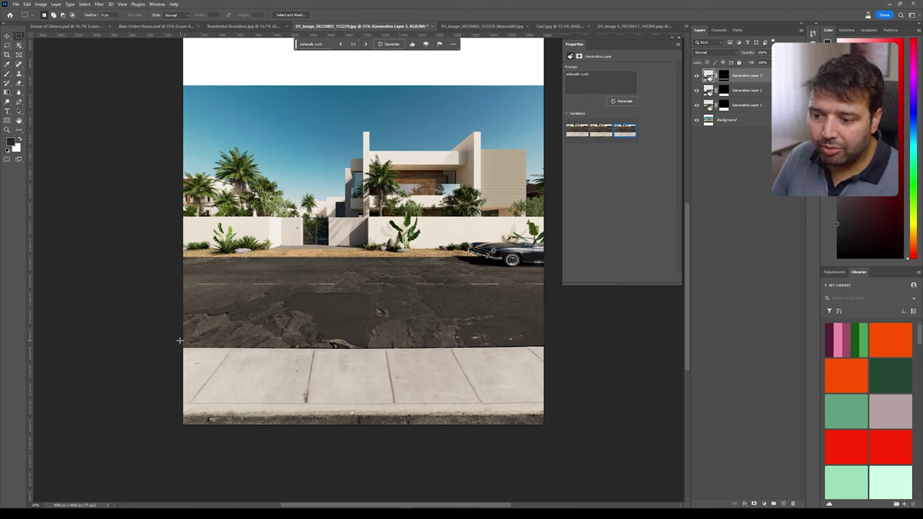
drag(179, 337, 553, 353)
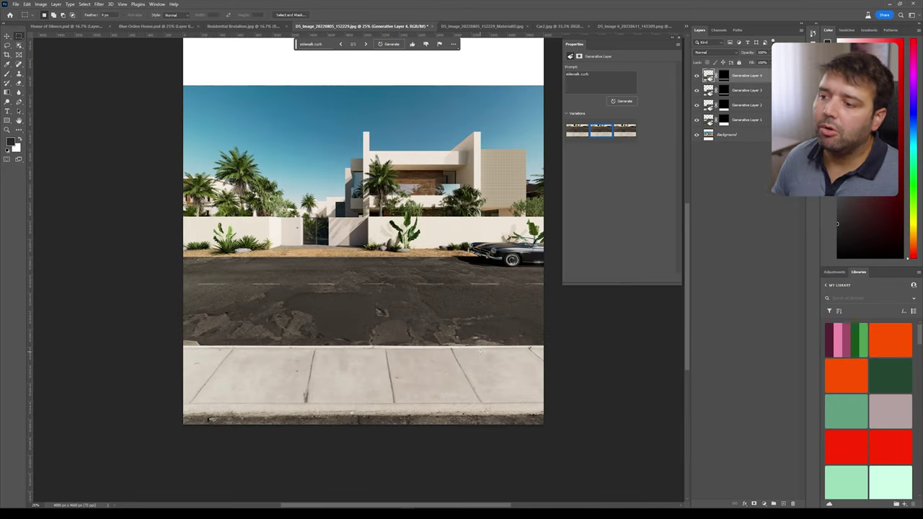
Marquee the top white band and Generative Fill it with sky, leaving the prompt empty.
scroll(382, 229, up, 3)
scroll(383, 229, right, 1)
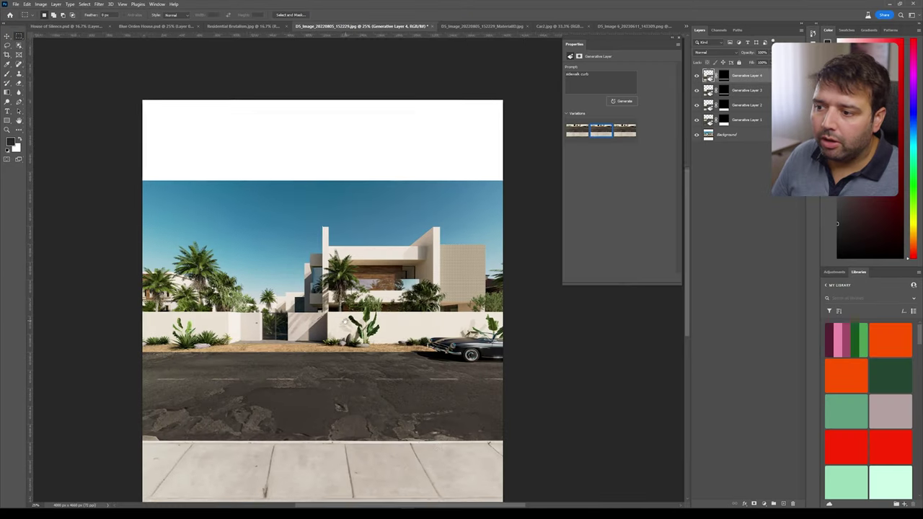
drag(117, 69, 519, 192)
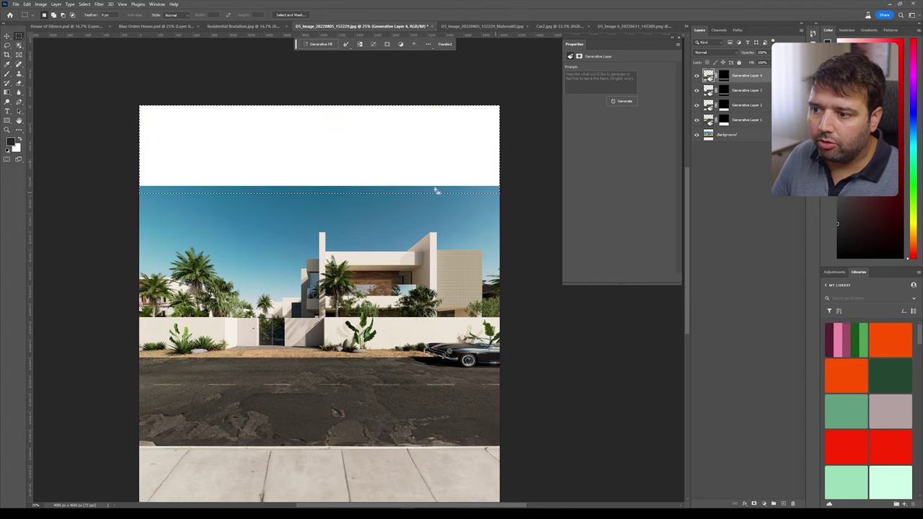
click(320, 44)
click(433, 44)
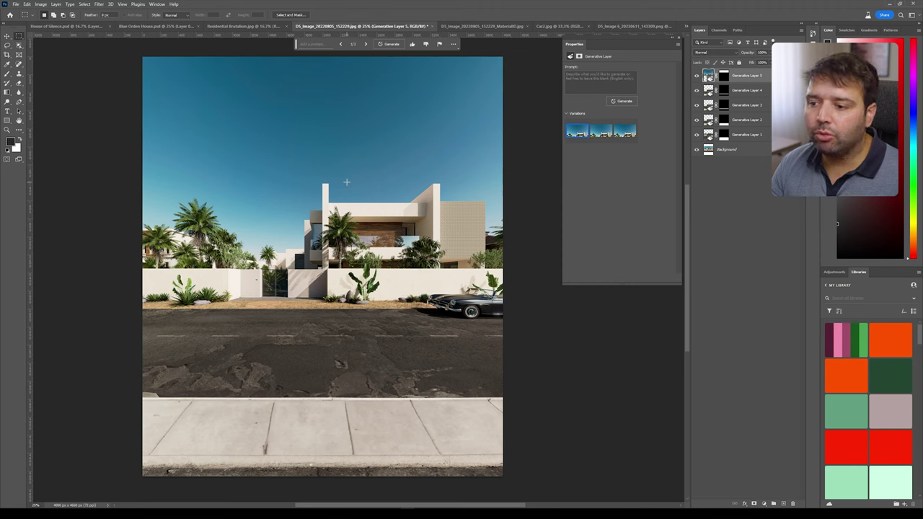
Paste the colour ID map onto a new layer at the top of the stack.
key(ctrl+shift+alt+e)
key(v)
click(696, 75)
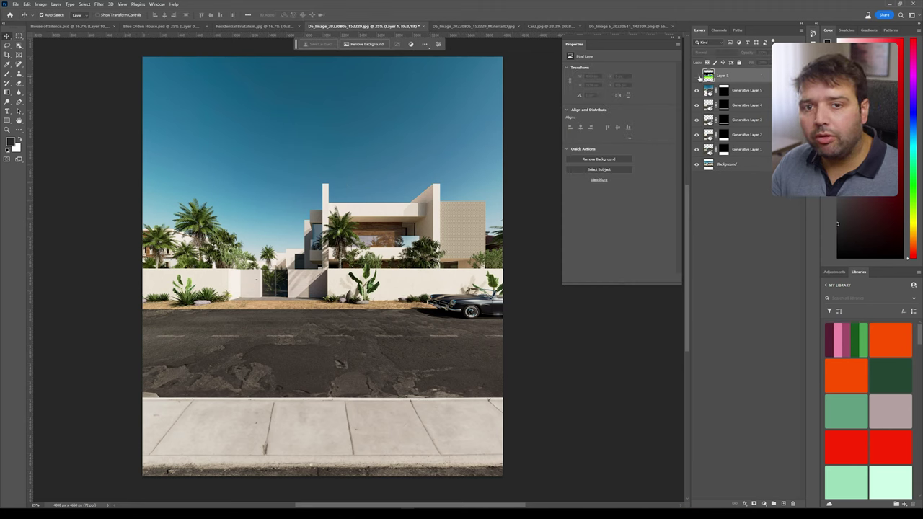
Show the ID map, Magic Wand the yellow facade block, then hide the map again.
click(697, 76)
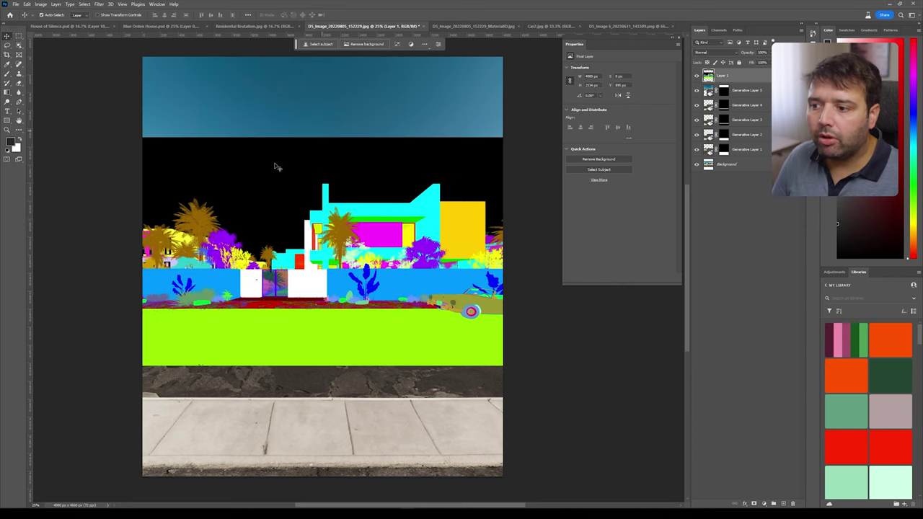
click(19, 45)
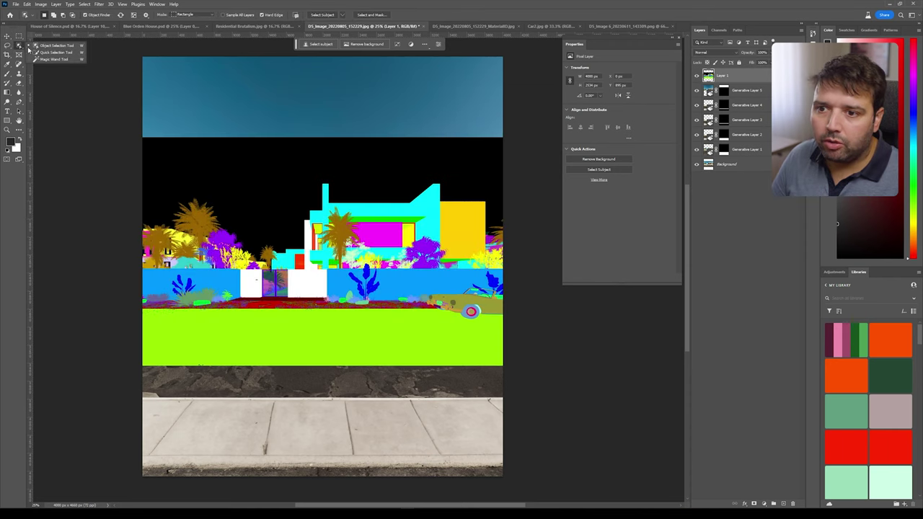
click(51, 59)
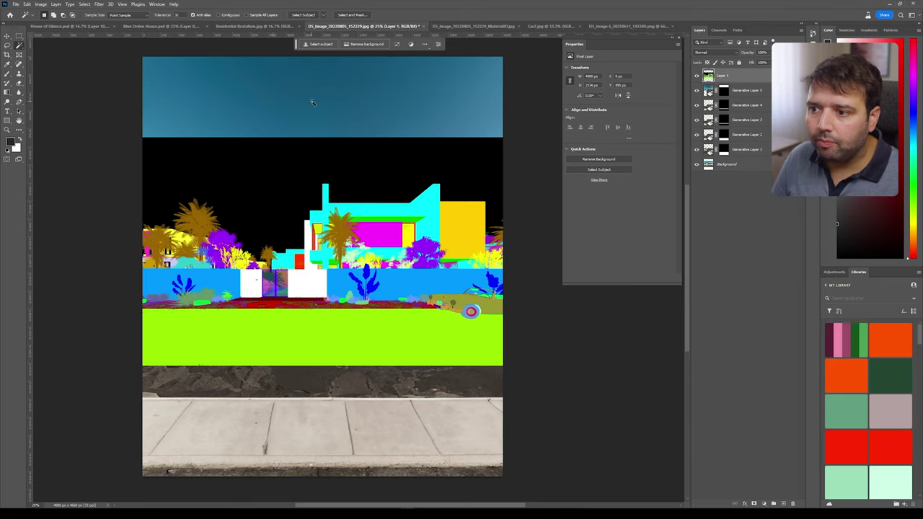
click(380, 208)
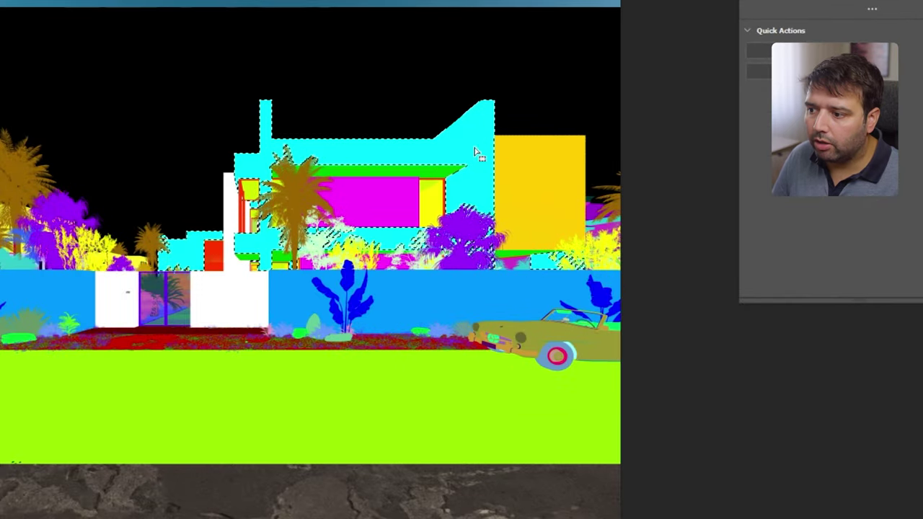
click(545, 170)
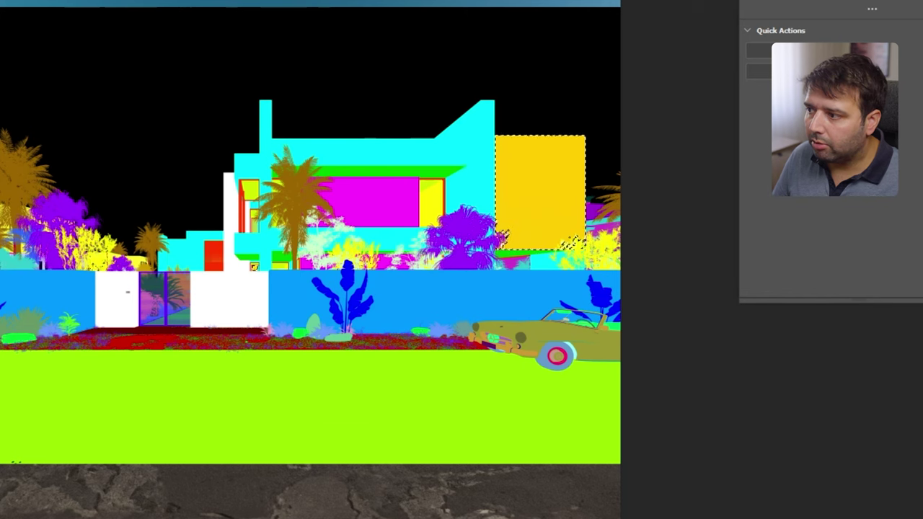
key(ctrl+comma)
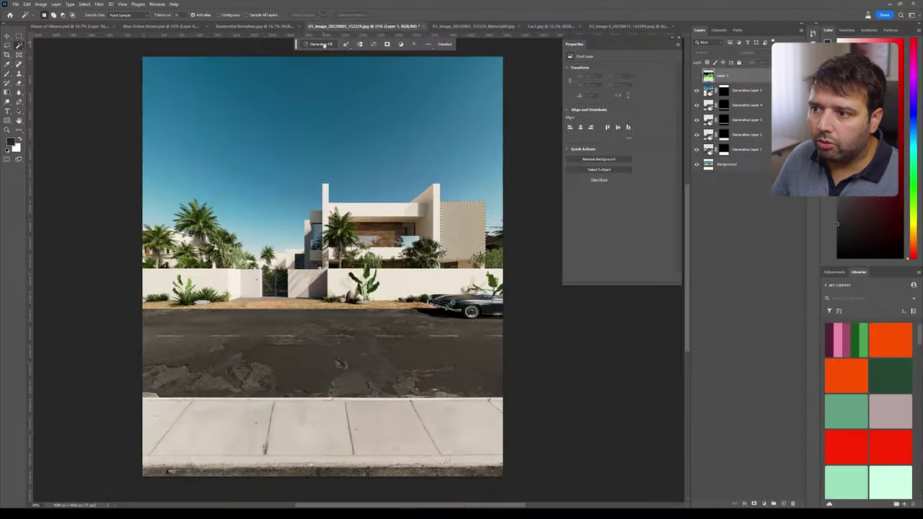
click(323, 44)
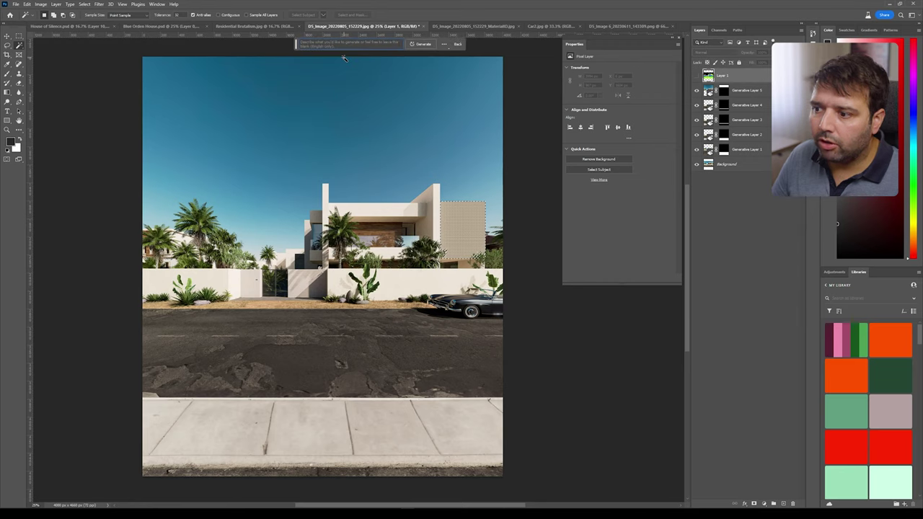
Generate a 'concrete facade' on the selected side panel and browse its variations.
text(concrete facade)
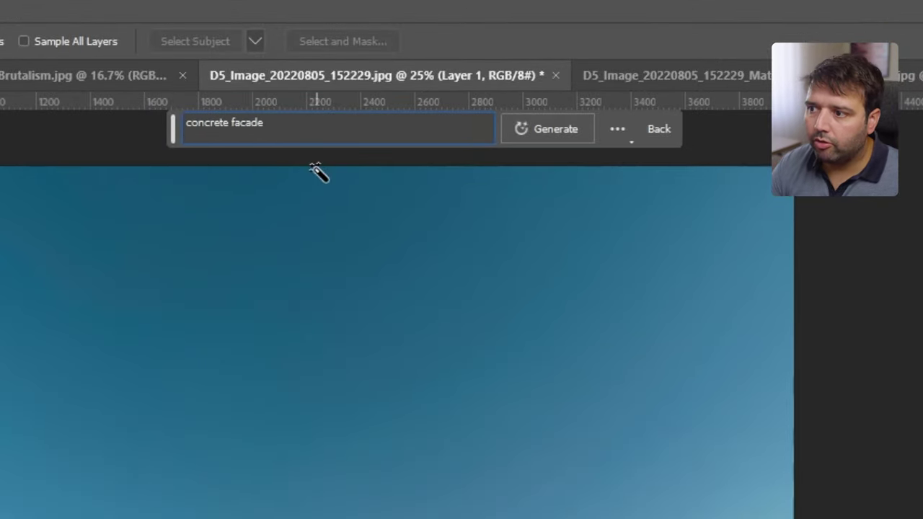
key(Return)
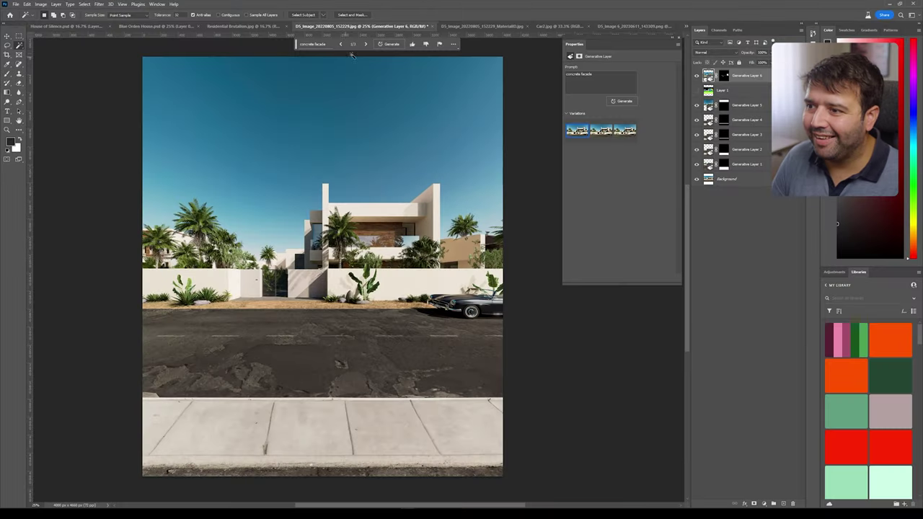
click(366, 44)
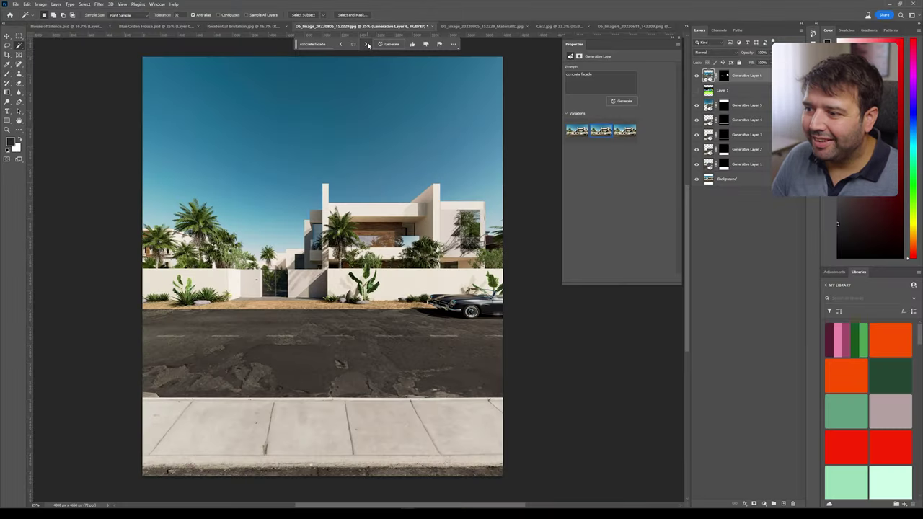
click(367, 44)
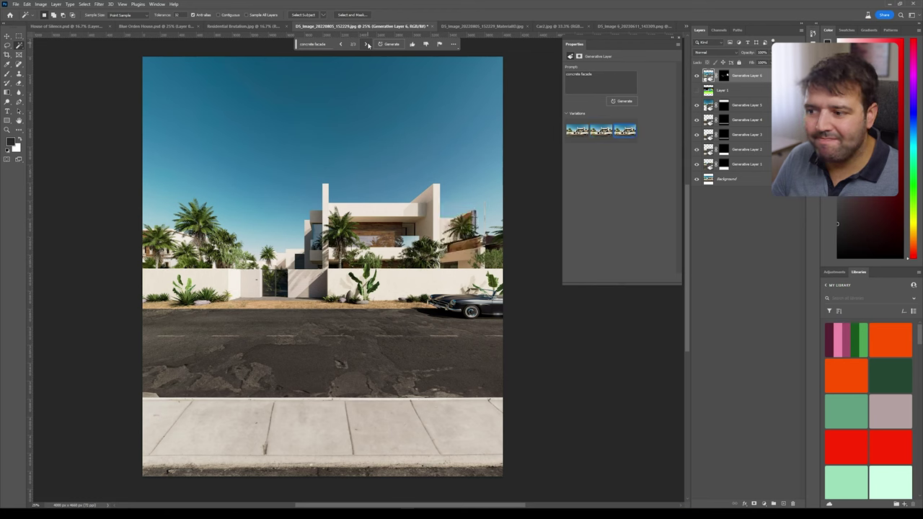
click(366, 44)
click(341, 44)
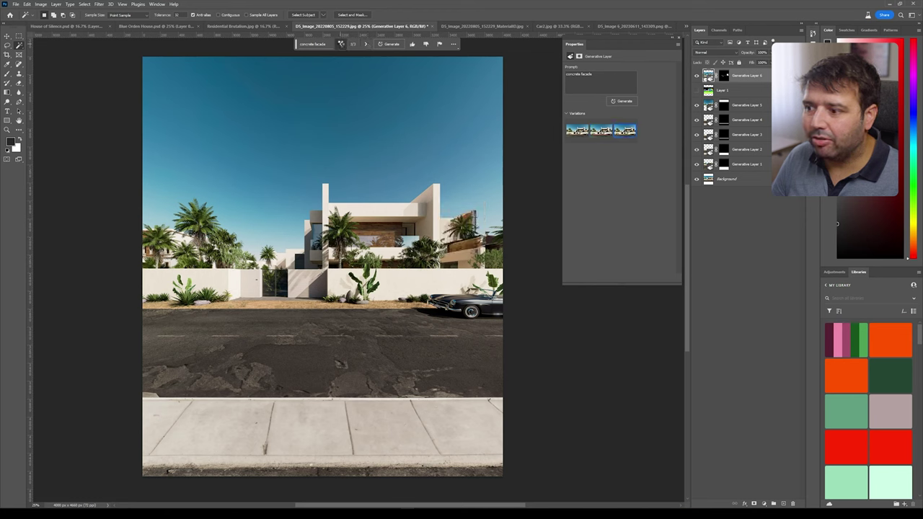
click(341, 44)
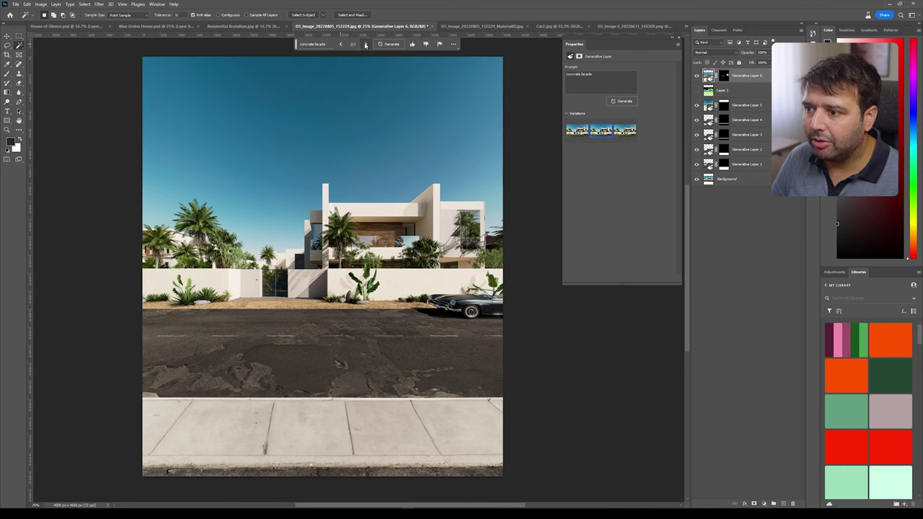
Change the prompt to 'white facade', regenerate, and zoom in on the result.
drag(592, 74, 566, 74)
click(566, 75)
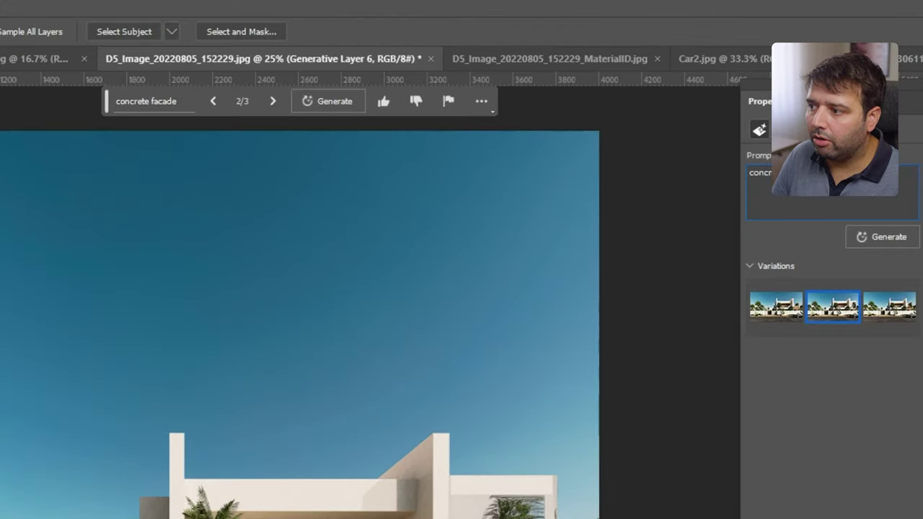
drag(811, 173, 733, 173)
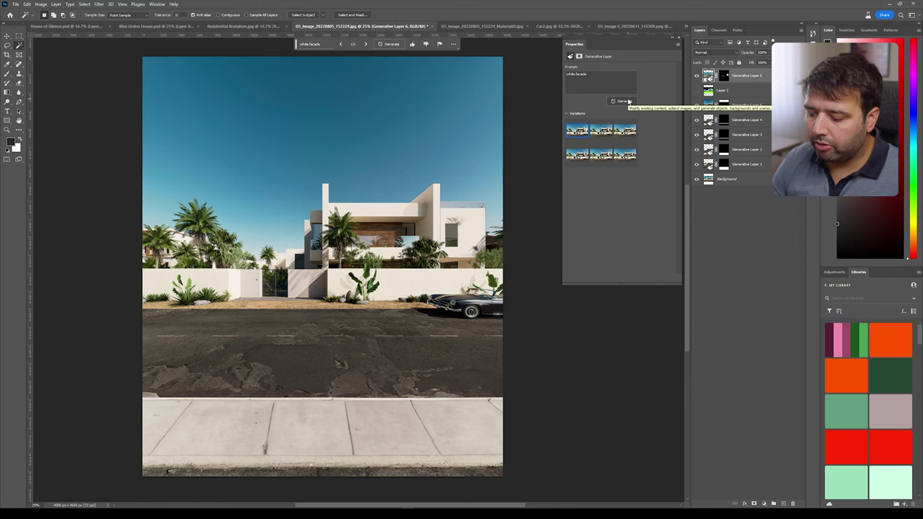
key(ctrl+plus)
scroll(314, 196, up, 3)
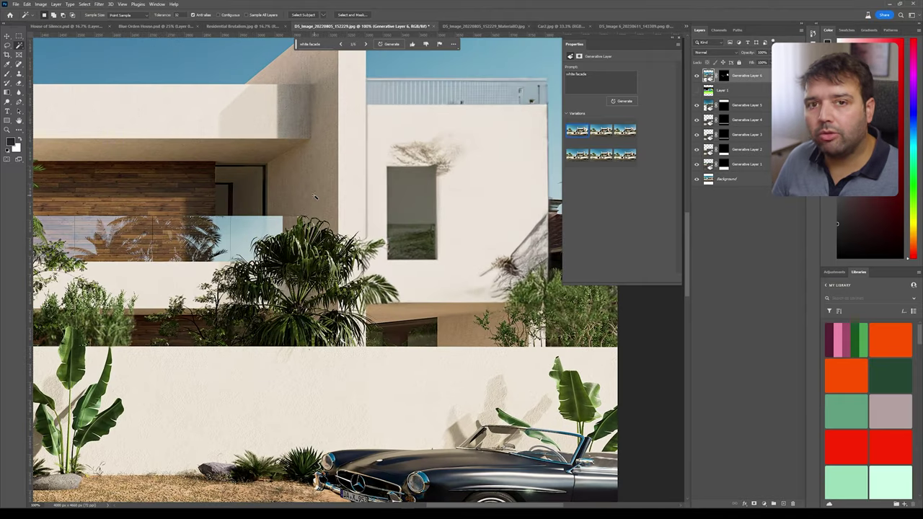
scroll(322, 194, right, 3)
scroll(322, 195, up, 1)
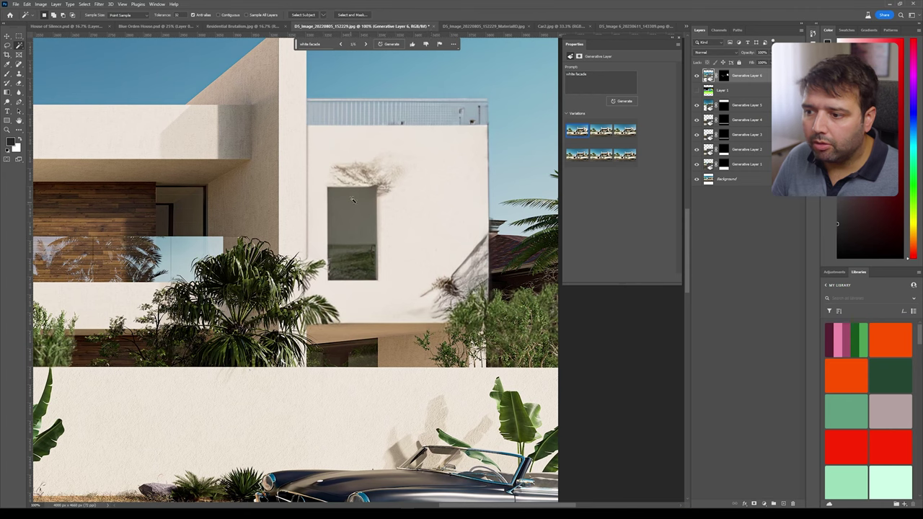
scroll(353, 200, up, 1)
scroll(375, 216, down, 3)
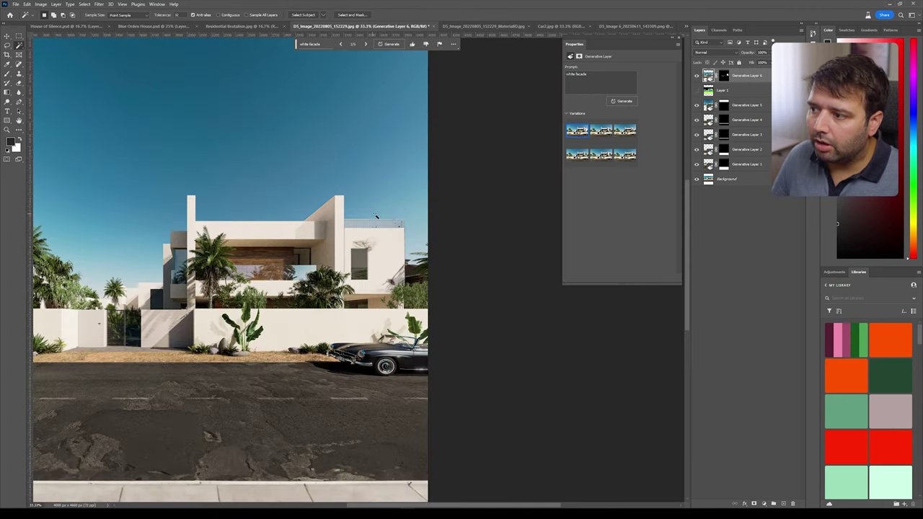
Browse the white facade variations, return to the previous one, and zoom back out.
click(366, 44)
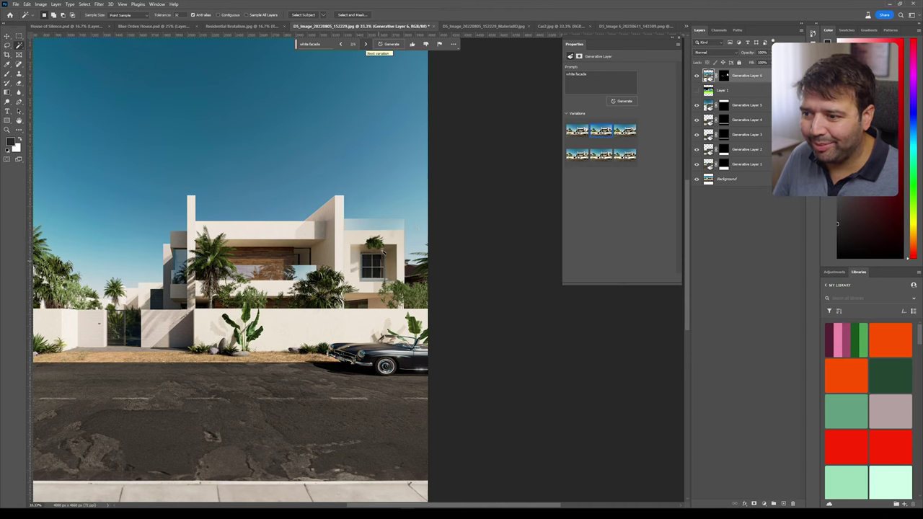
scroll(380, 238, right, 1)
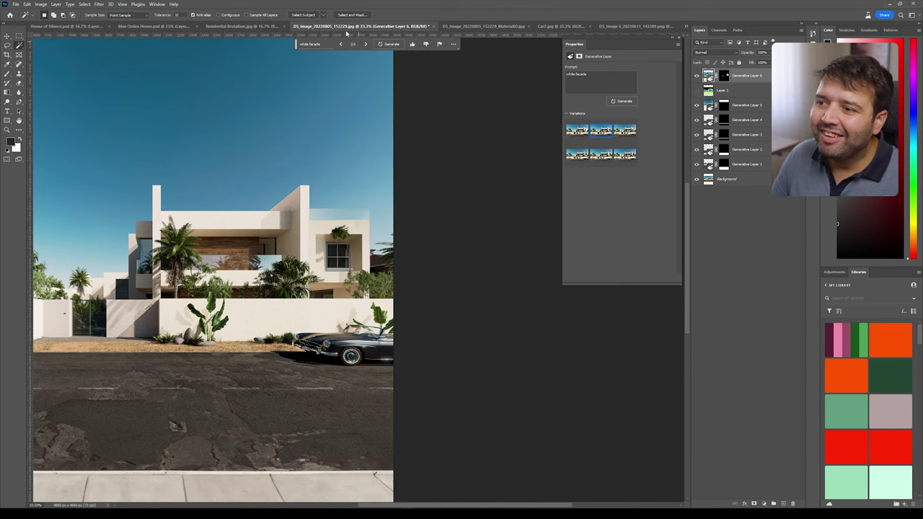
click(366, 44)
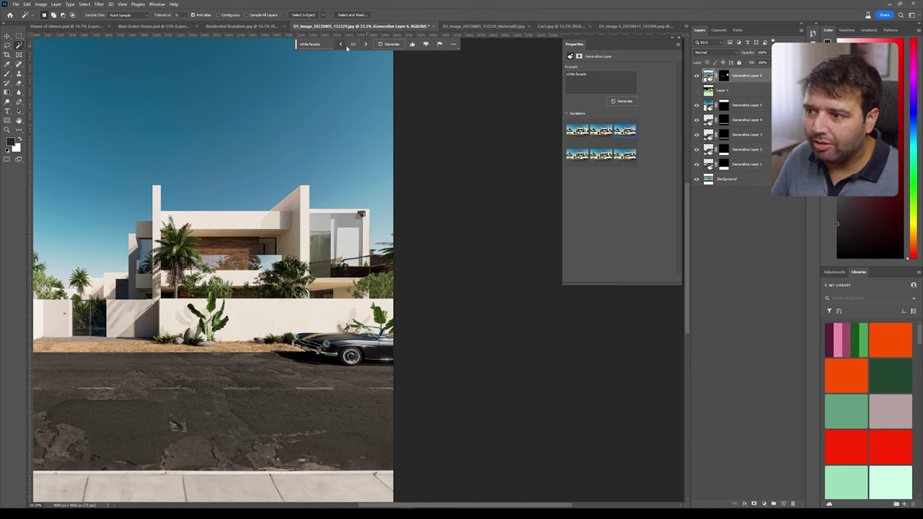
click(342, 45)
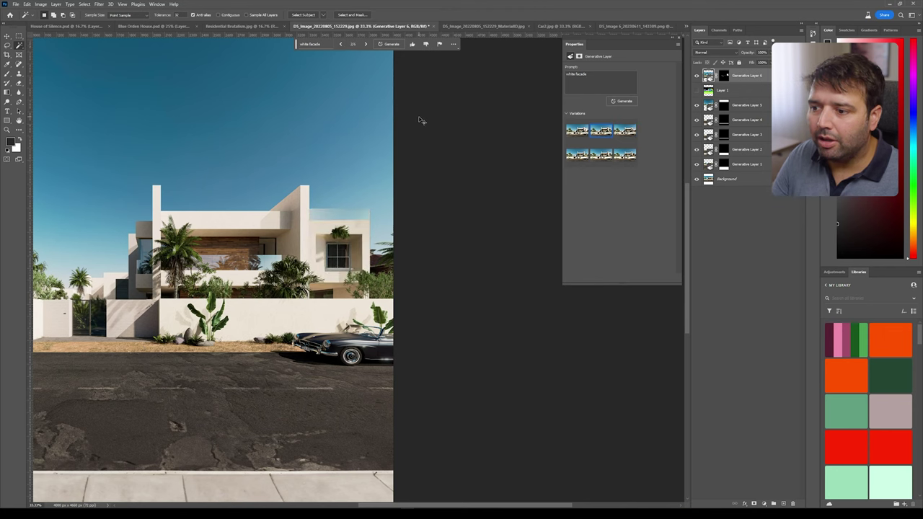
key(ctrl+minus)
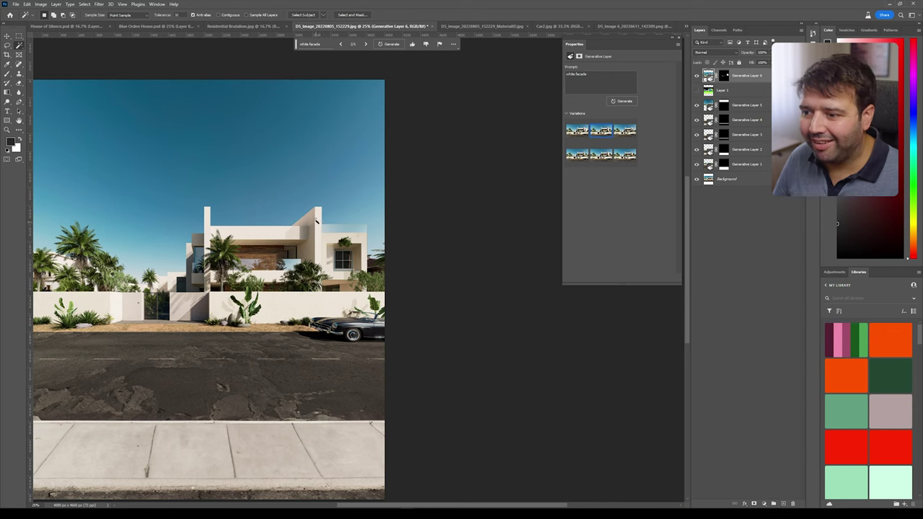
drag(239, 263, 281, 240)
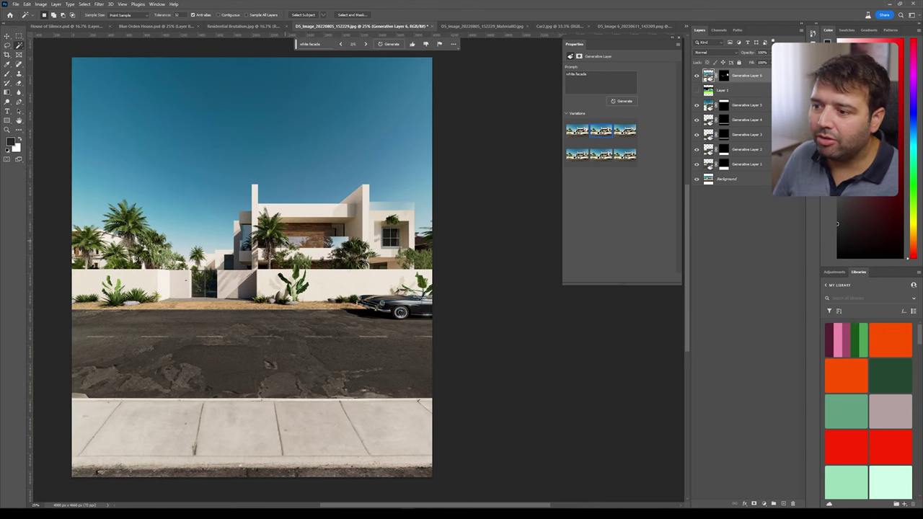
Move the ID map layer to the top, Magic Wand its black sky, then hide it.
drag(721, 90, 721, 71)
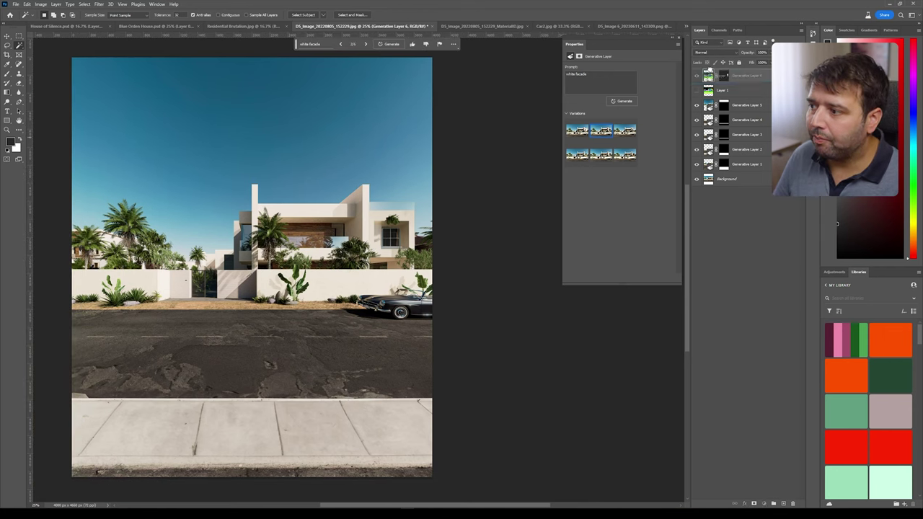
click(696, 75)
drag(240, 184, 264, 171)
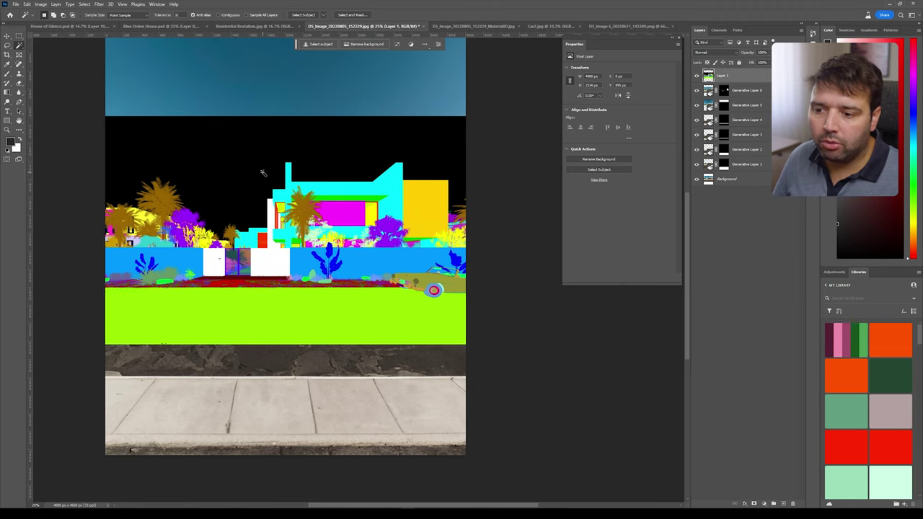
click(214, 155)
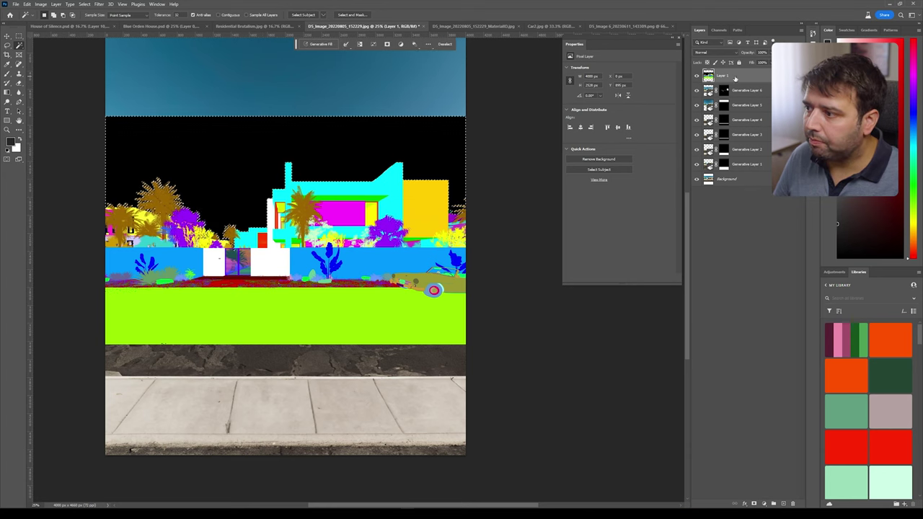
key(ctrl+comma)
drag(319, 140, 315, 207)
Add the top sky band to the selection, trial a 'clouds' Generative Fill, then deselect.
key(m)
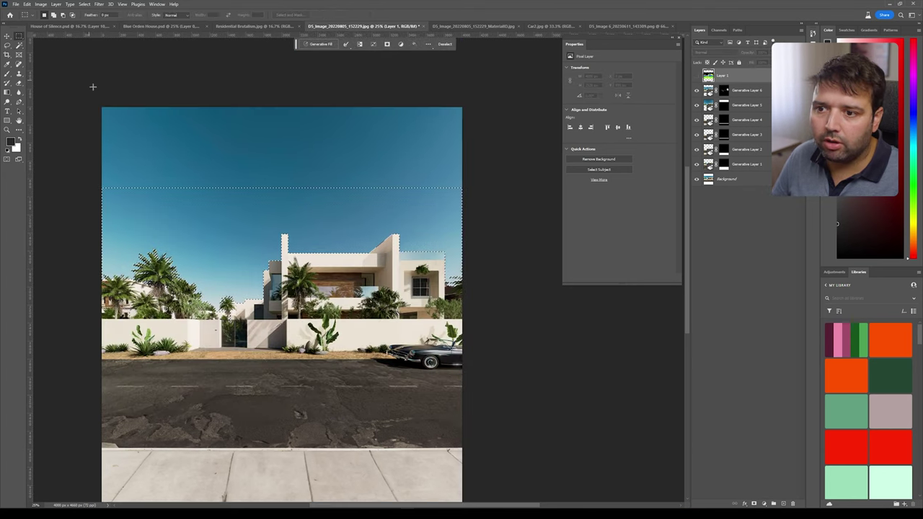
drag(91, 85, 503, 206)
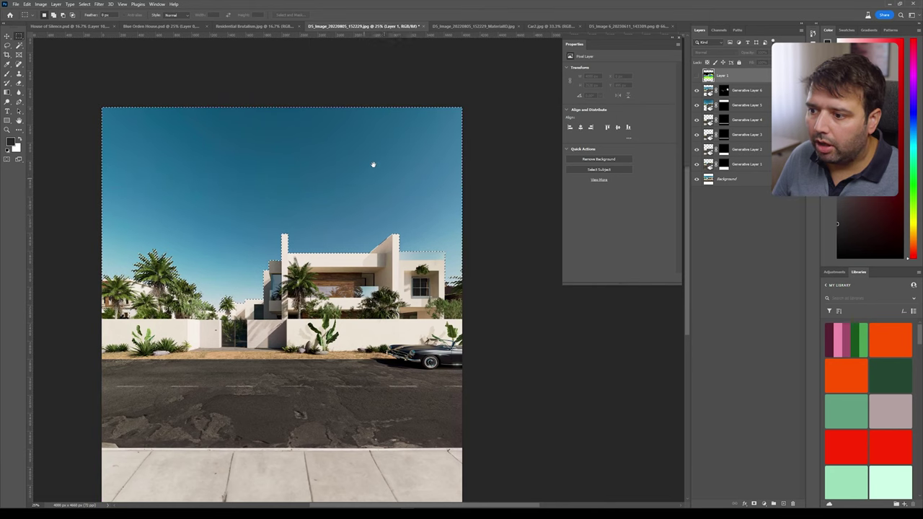
drag(412, 191, 432, 154)
click(319, 44)
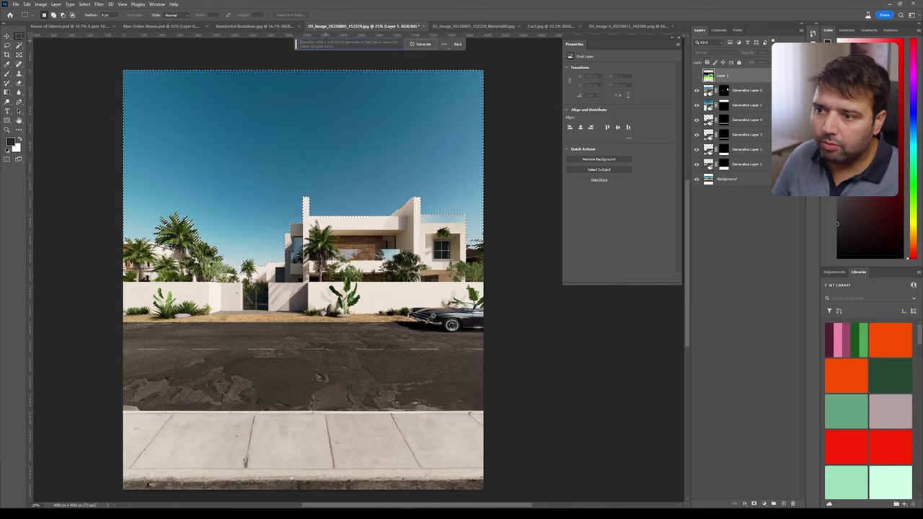
text(clouds)
key(Return)
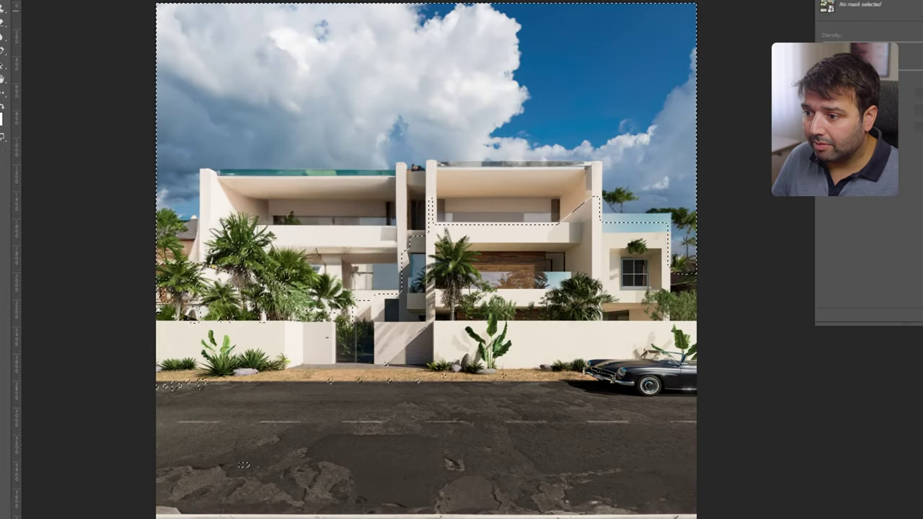
key(ctrl+d)
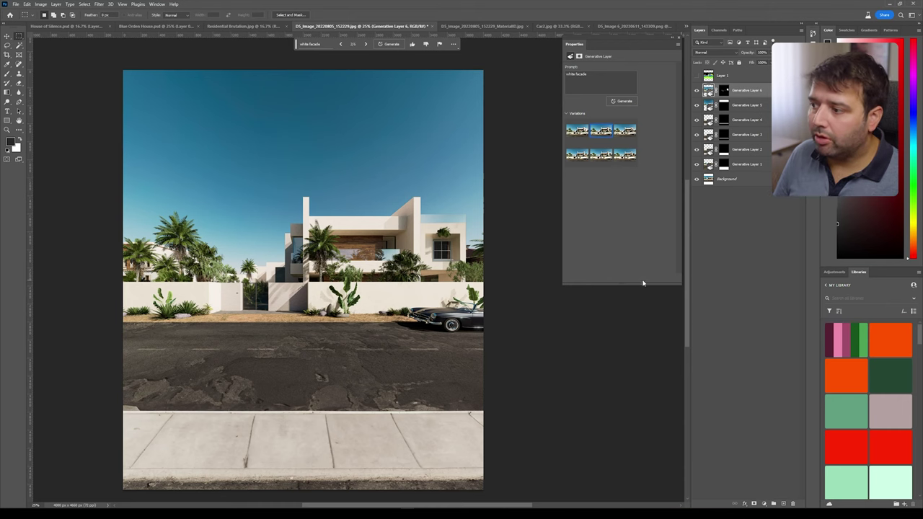
Stamp the merged visible image onto a new Layer 2 with Apply Image.
click(773, 504)
click(40, 4)
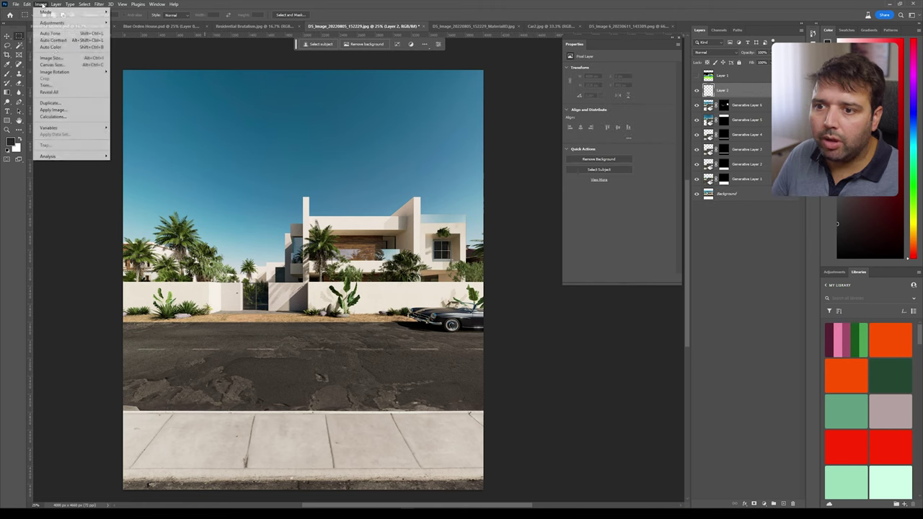
click(70, 110)
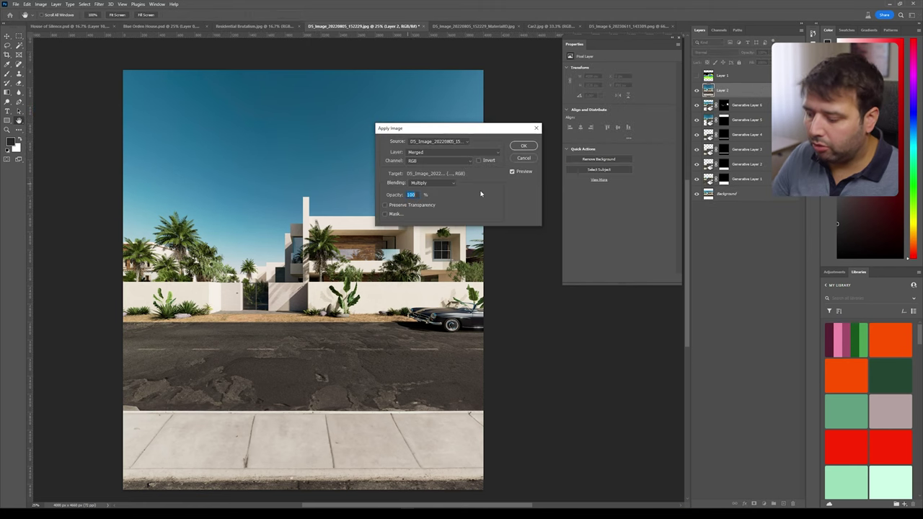
key(Return)
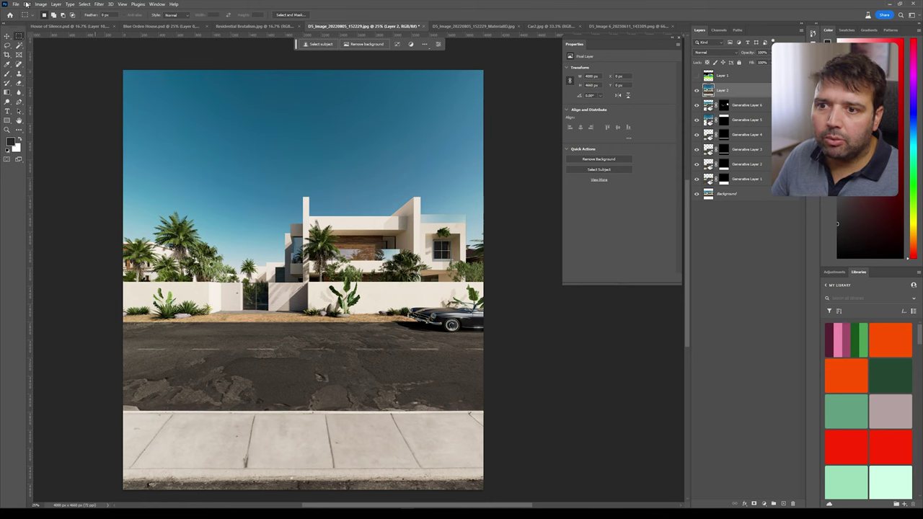
Replace the sky with a blue-to-orange gradient via Sky Replacement, then collapse its group.
click(25, 3)
click(56, 197)
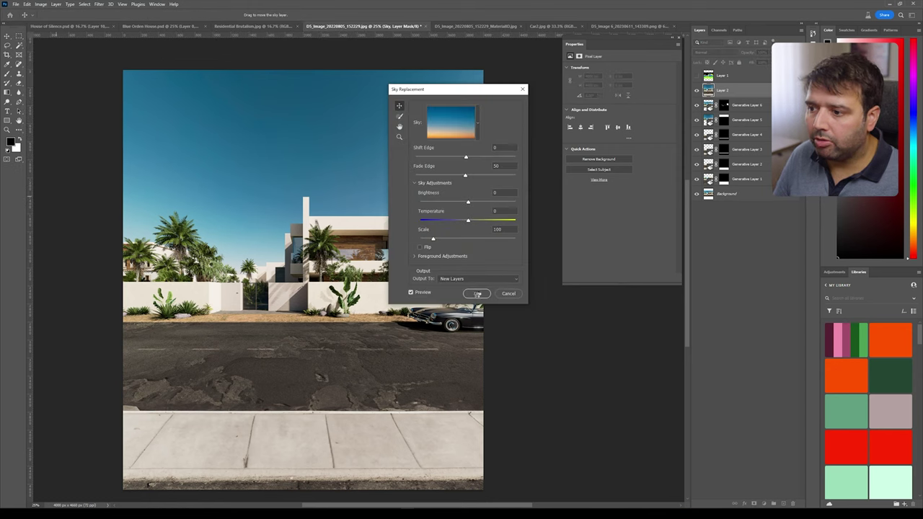
click(476, 292)
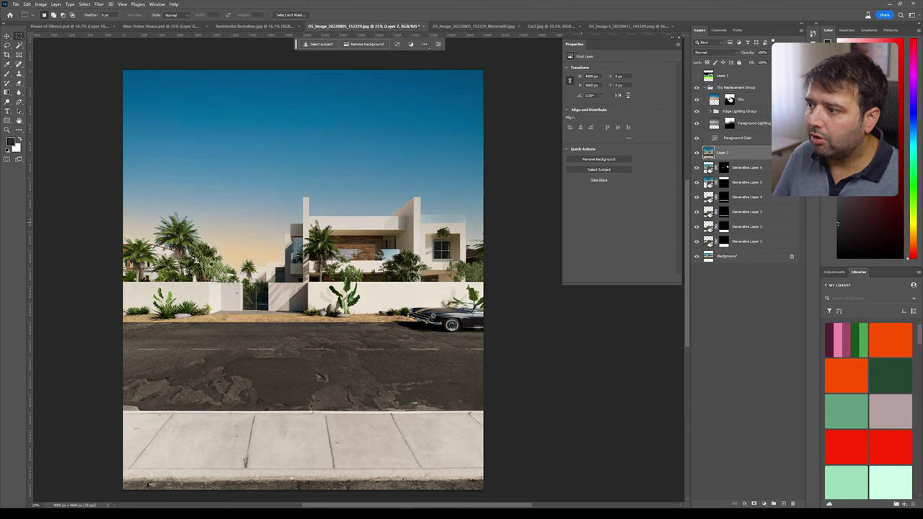
ctrl+click(728, 100)
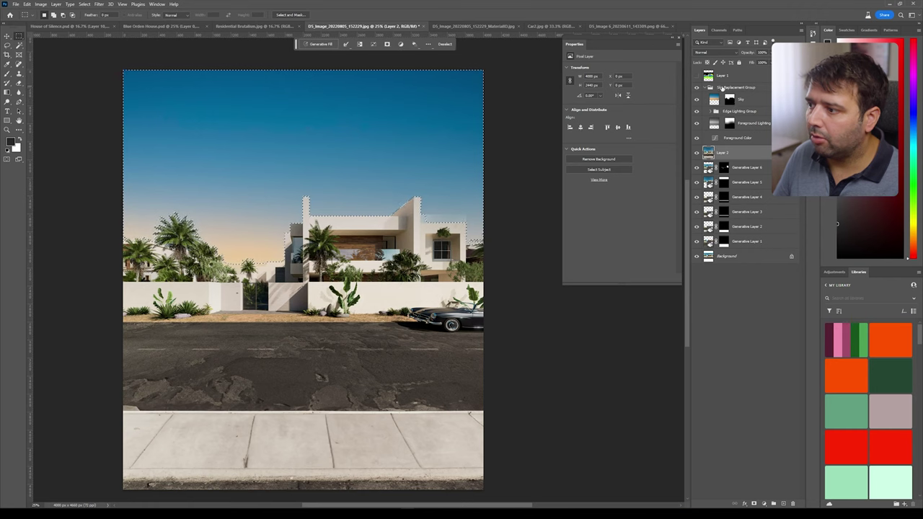
click(710, 87)
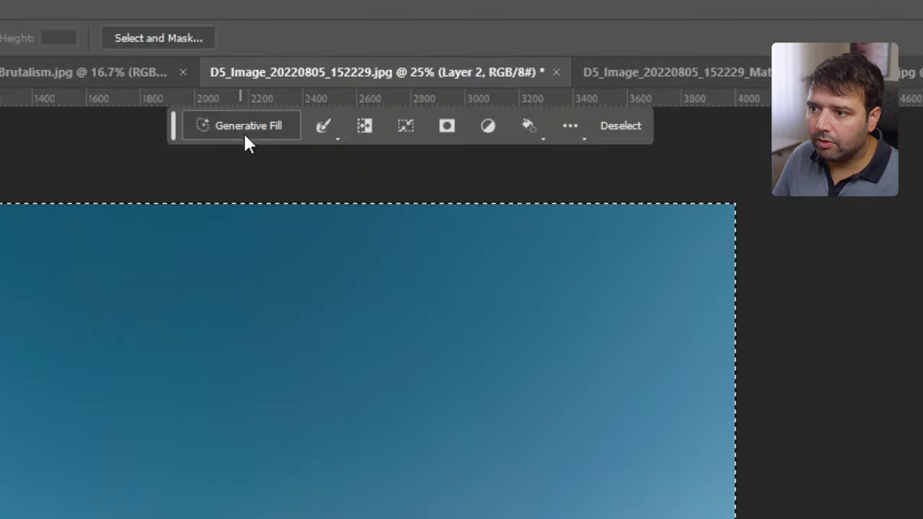
Generate clouds over the selected sky with the prompt 'clouds' and view three variations.
click(320, 44)
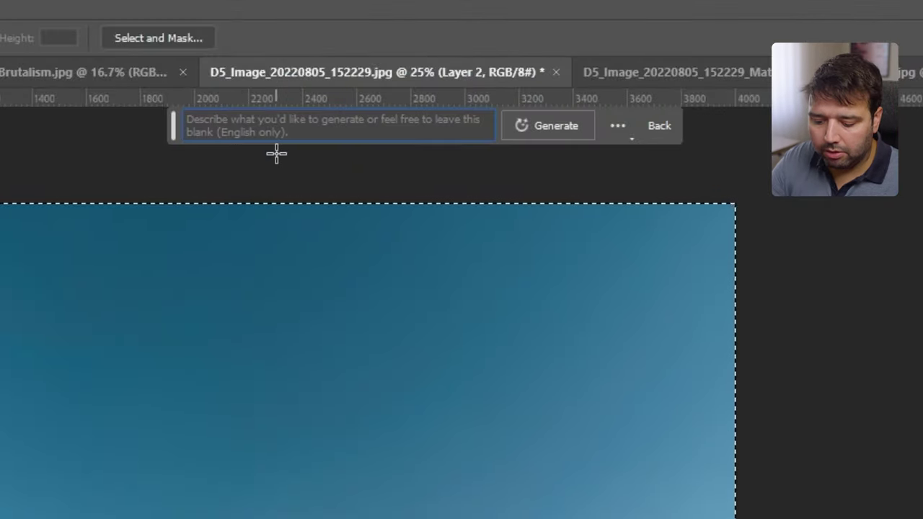
text(clouds)
key(Return)
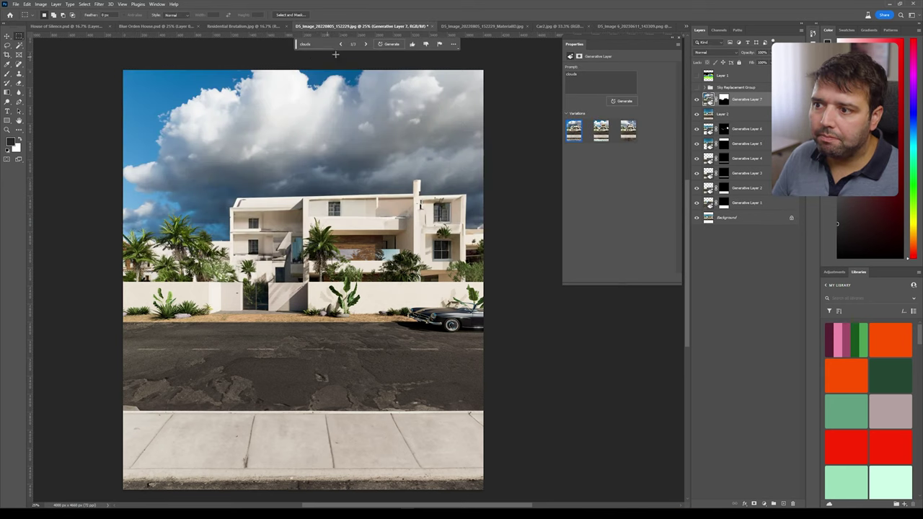
click(365, 44)
click(365, 44)
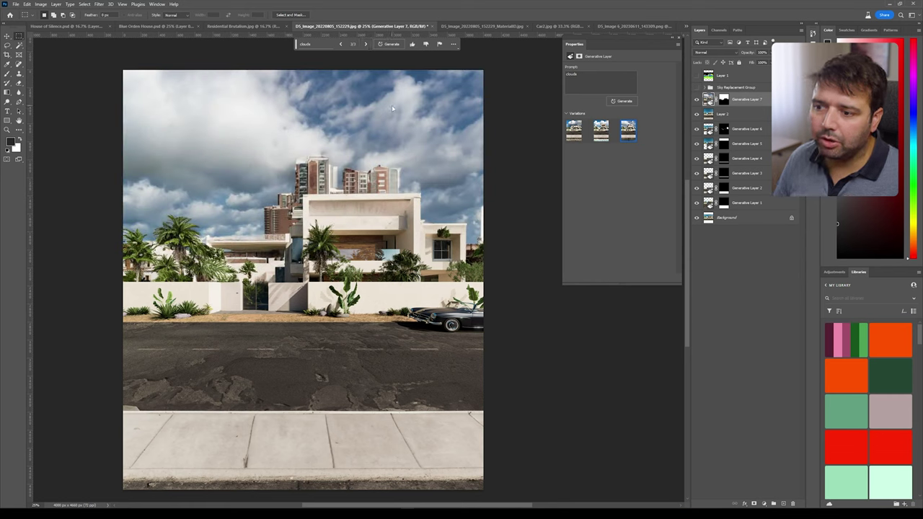
Regenerate with the prompt 'cloud sky', compare variations, hide Generative Layer 7, then reselect the sky band.
click(305, 44)
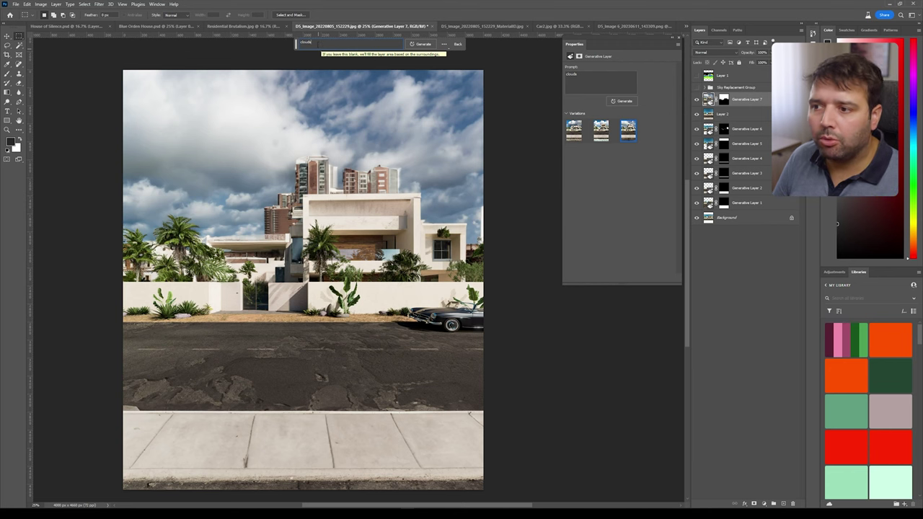
key(BackSpace)
key(BackSpace)
key(BackSpace)
key(BackSpace)
key(BackSpace)
key(BackSpace)
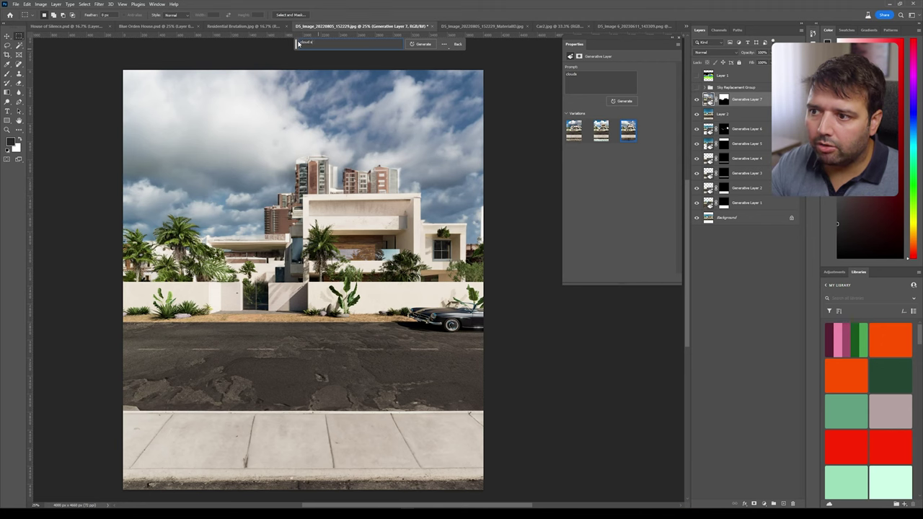
key(Return)
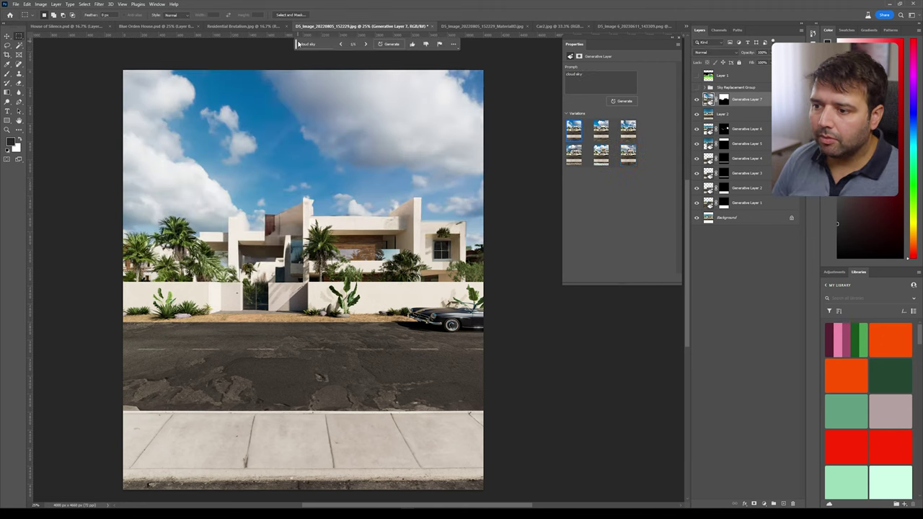
click(366, 44)
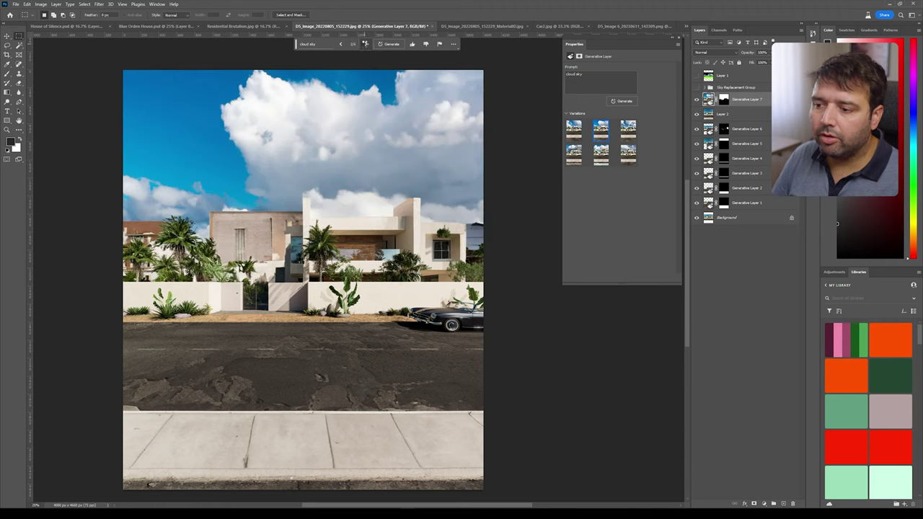
click(365, 44)
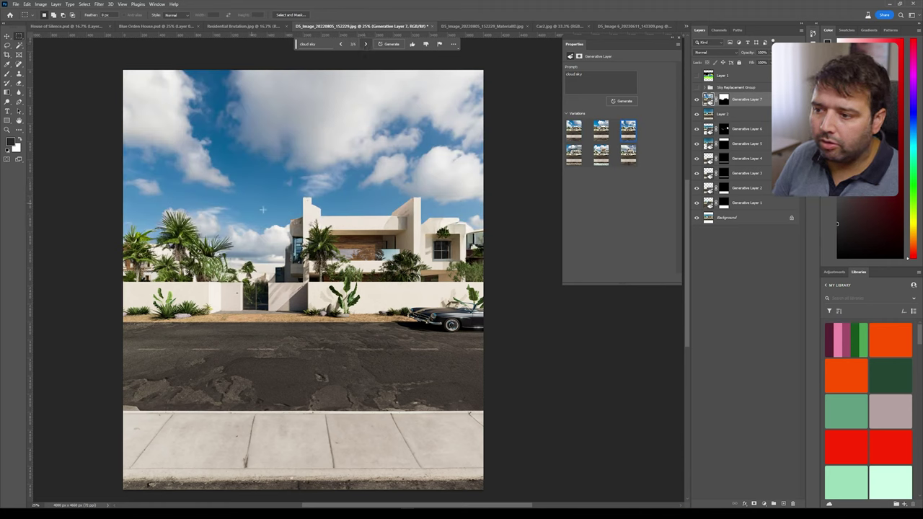
click(340, 44)
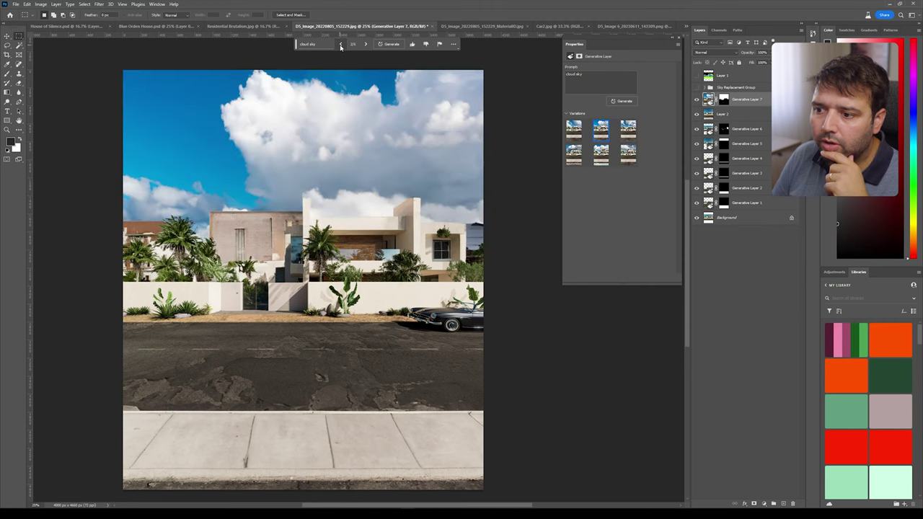
click(365, 44)
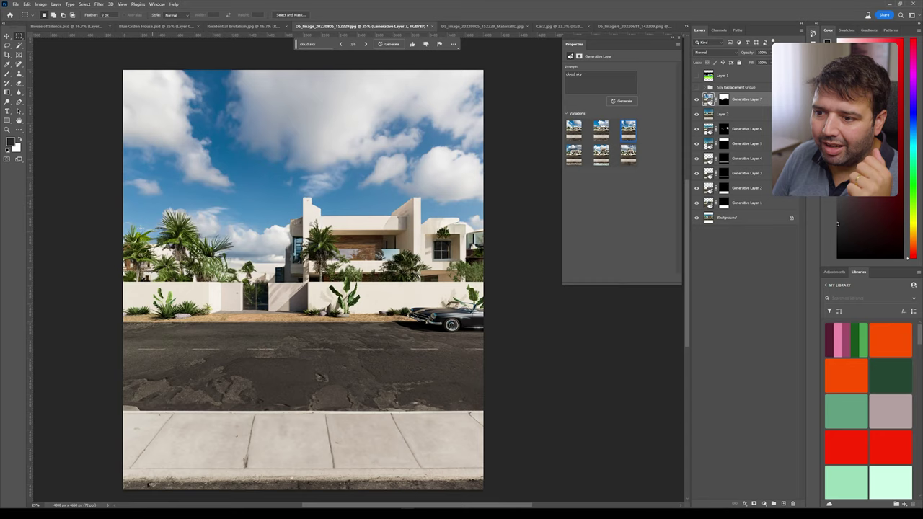
click(697, 99)
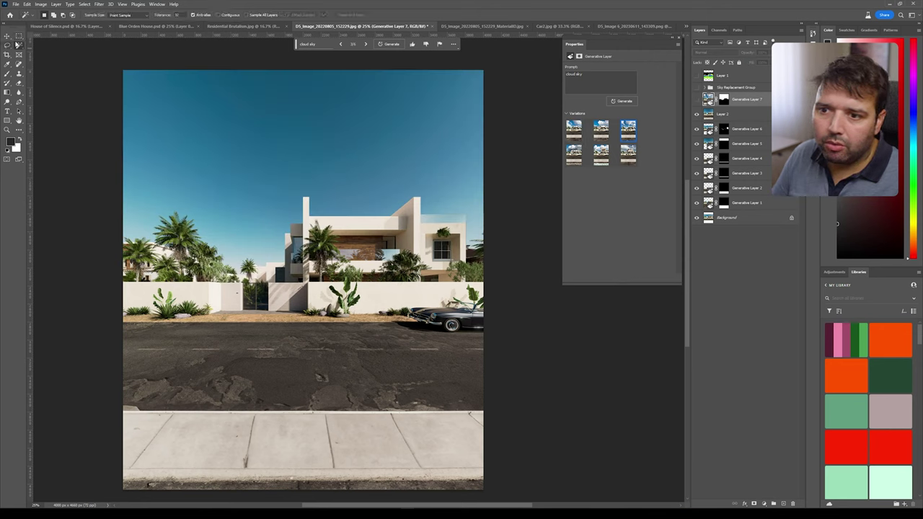
drag(107, 63, 532, 189)
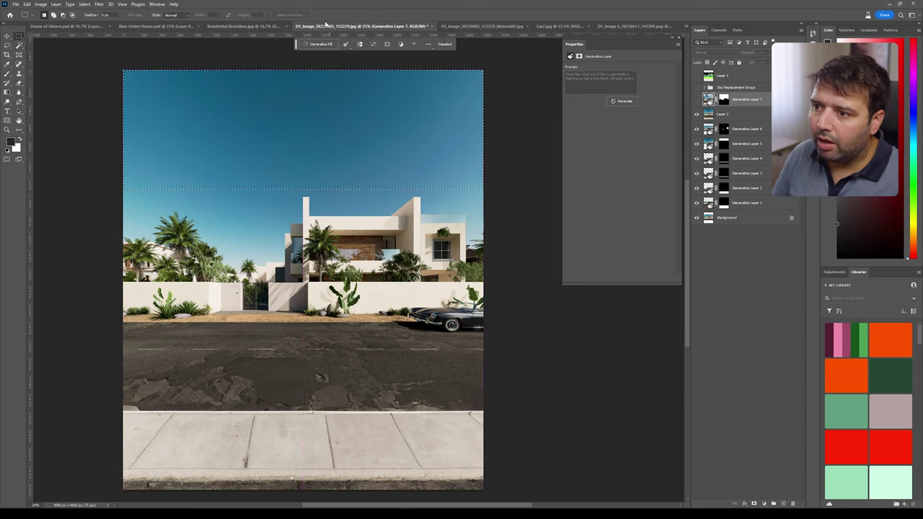
Generate blocky white clouds as Generative Layer 8, compare its three variations, then reopen the 'clouds' prompt.
click(320, 44)
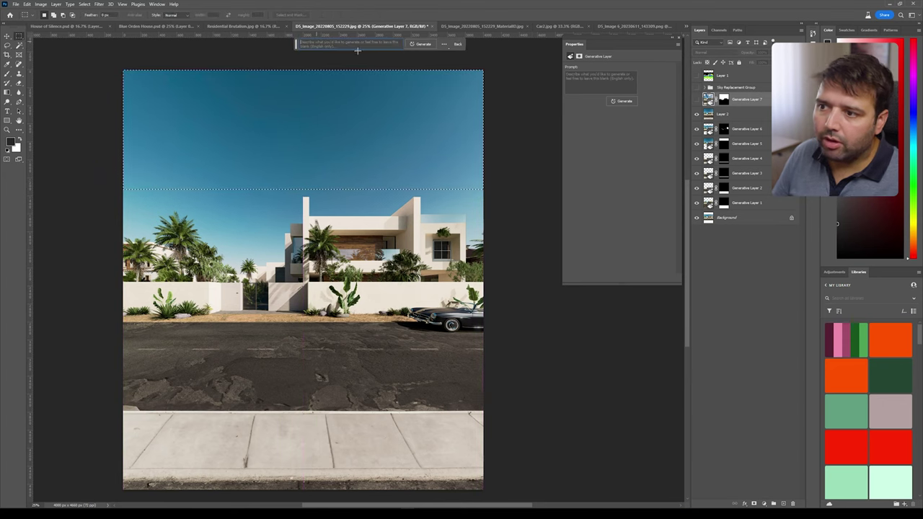
click(422, 44)
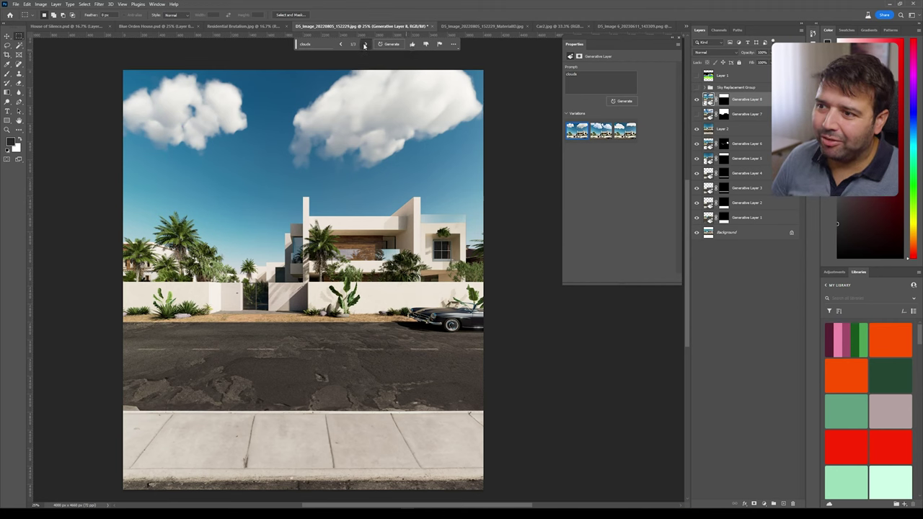
click(365, 44)
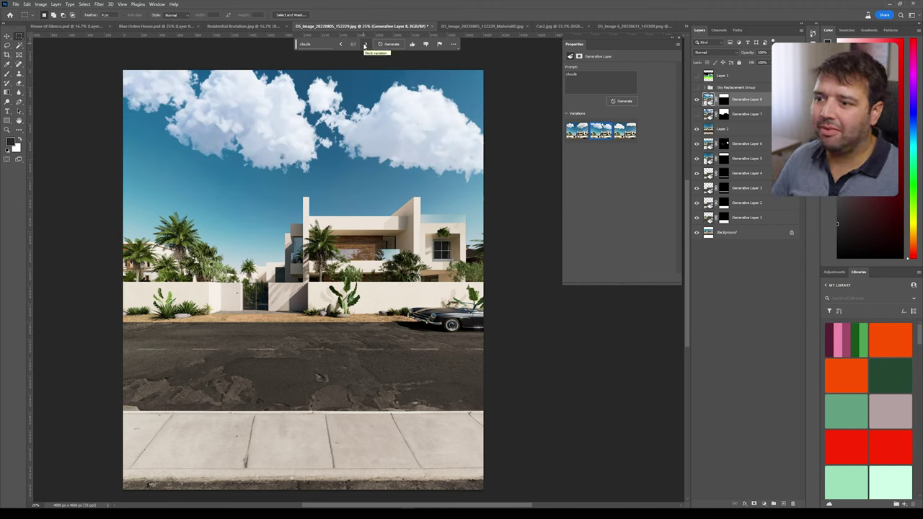
click(365, 45)
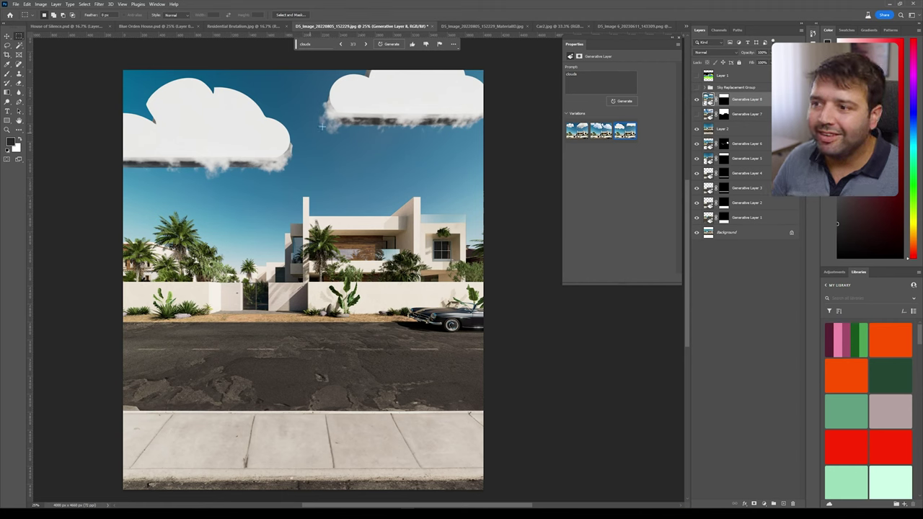
click(320, 48)
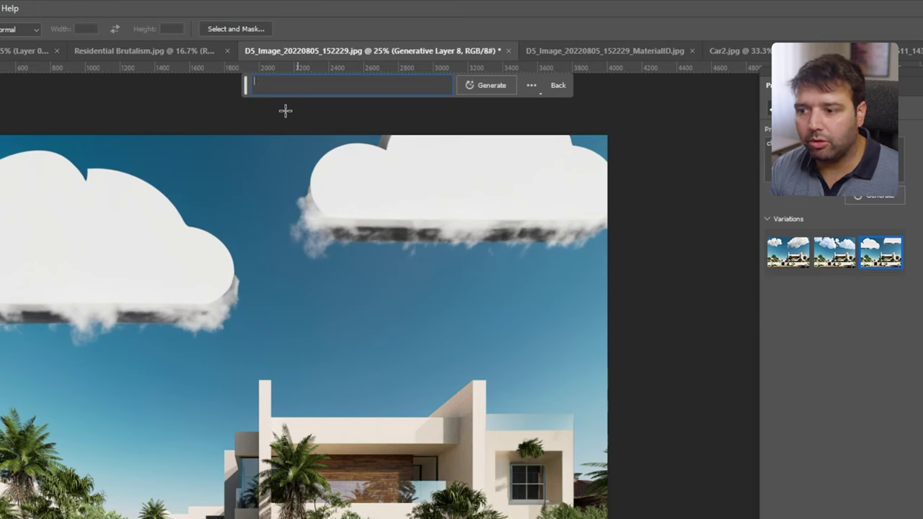
Generate a sky from the prompt 'sky with clouds' and settle on the second variation.
text(sky with )
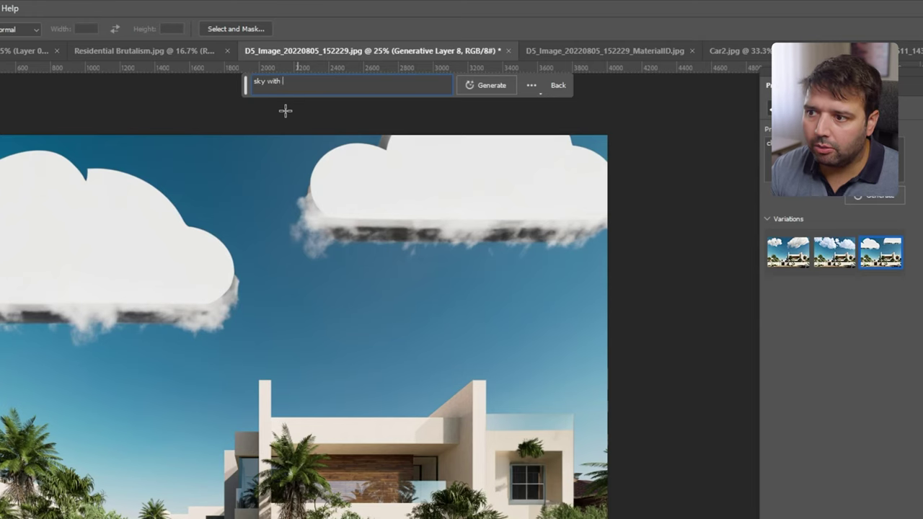
text(clouds)
key(Return)
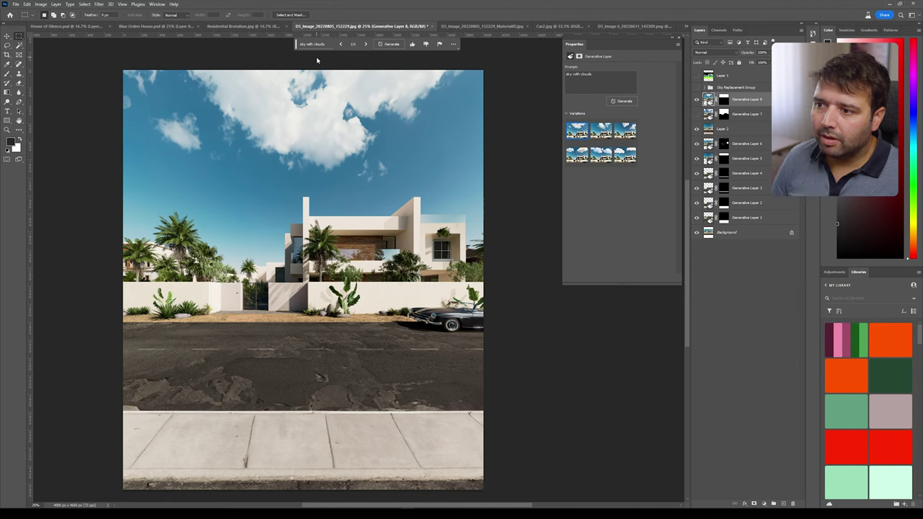
click(366, 44)
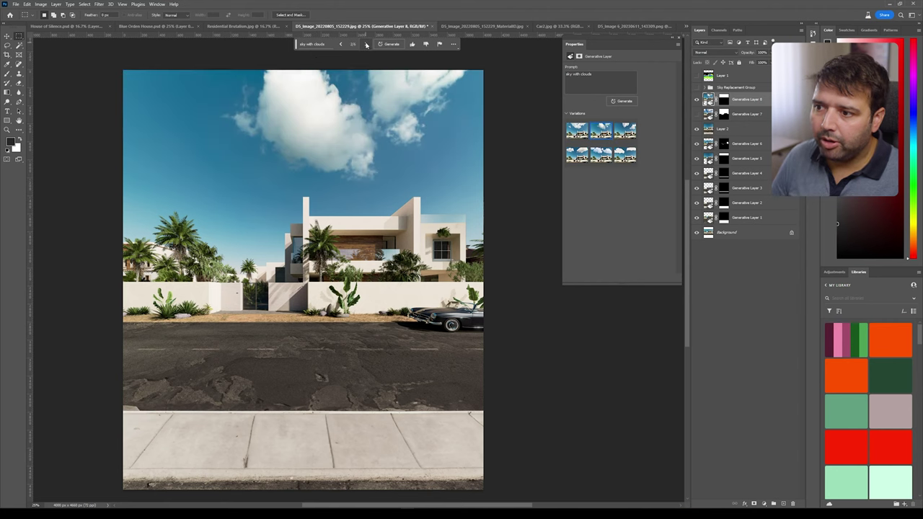
click(366, 44)
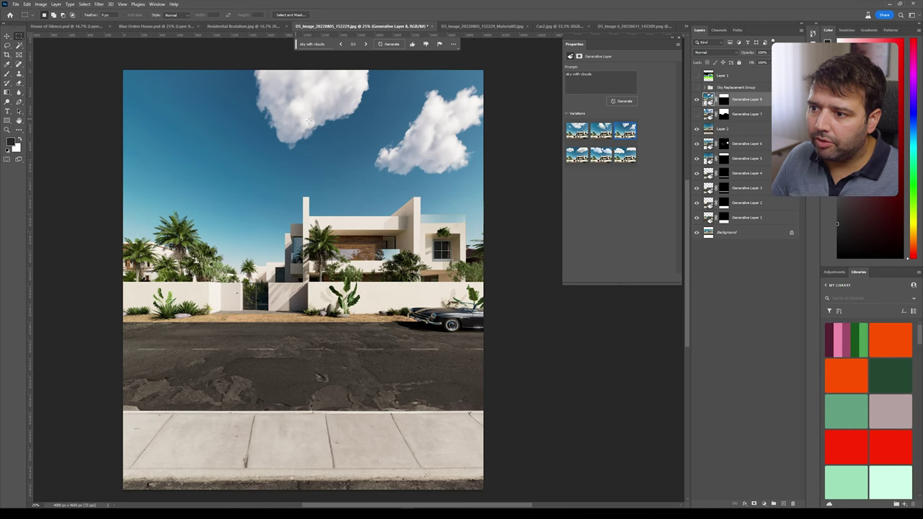
click(340, 44)
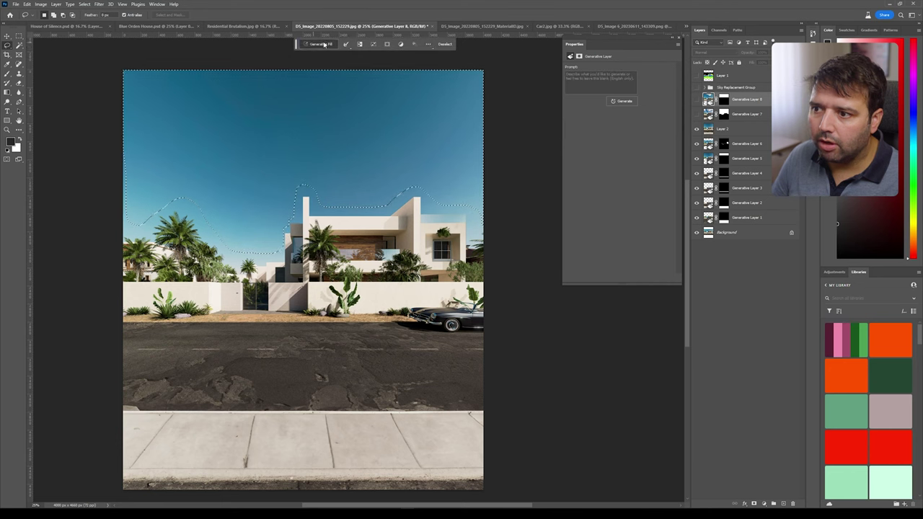
Run one more prompt-less Generative Fill on the sky, then switch to Car2.jpg.
click(323, 44)
key(Return)
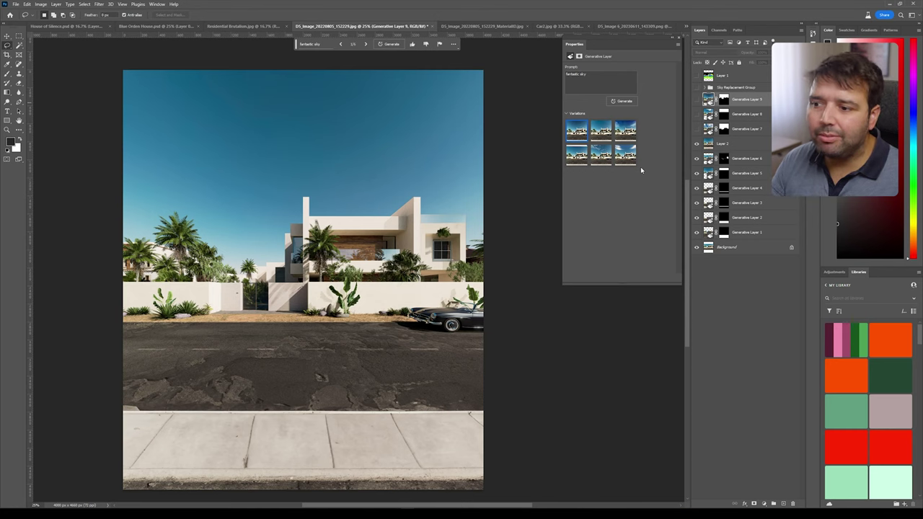
click(559, 26)
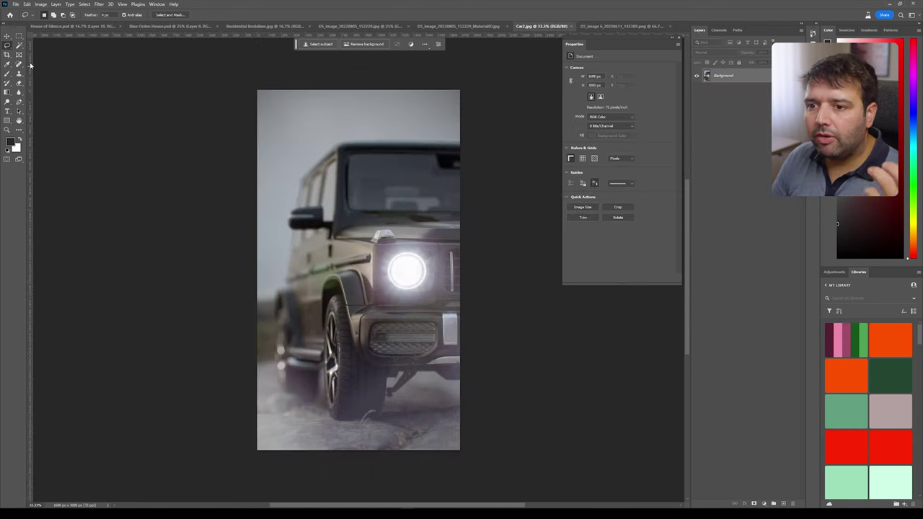
Widen the Car2.jpg canvas to the right with the Crop tool.
click(8, 54)
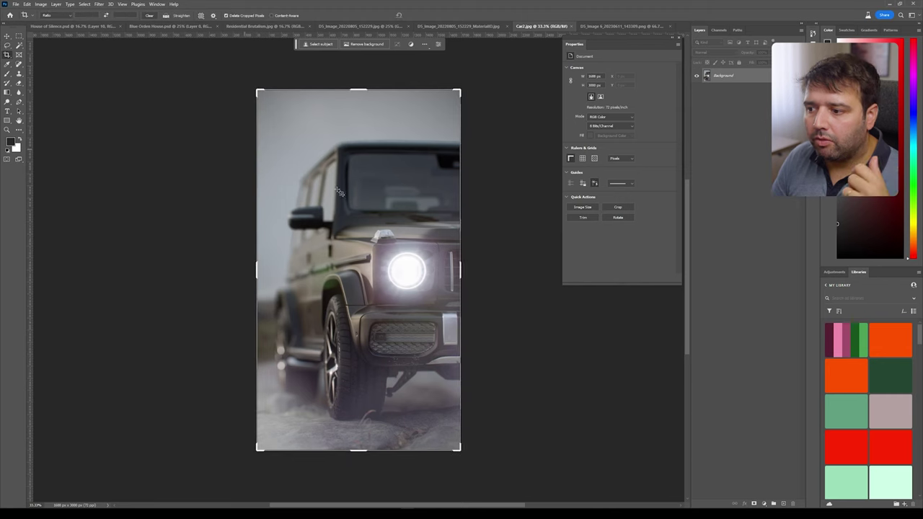
click(457, 268)
drag(458, 267, 564, 270)
key(Return)
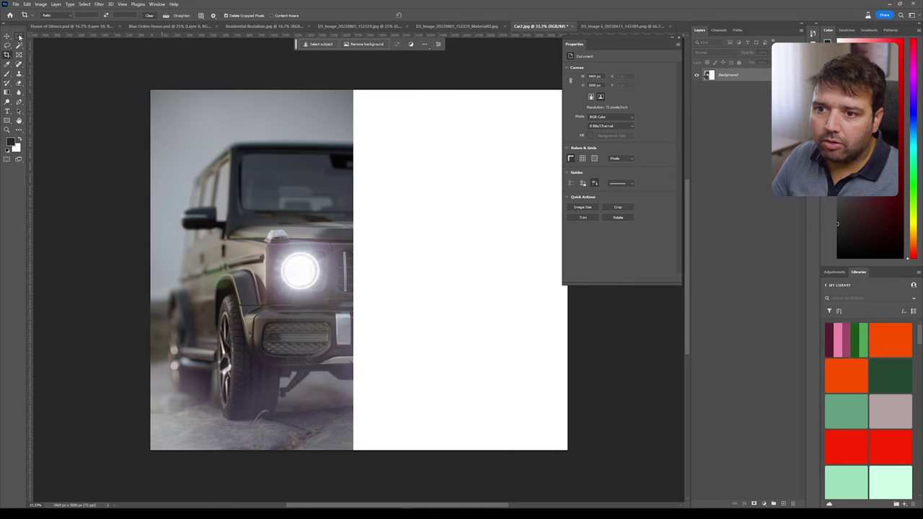
Fill the new blank area with a prompt-less generation and keep the variation without a licence plate.
key(m)
drag(346, 87, 624, 458)
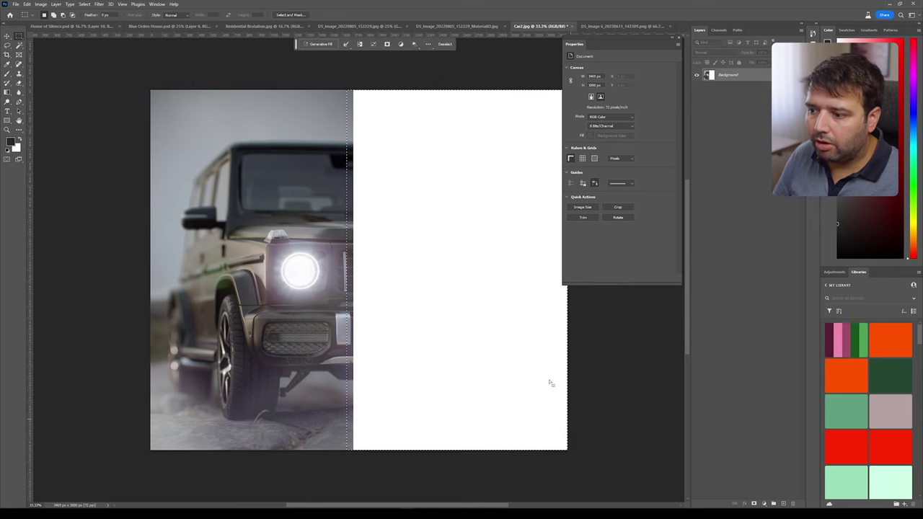
click(321, 44)
key(Return)
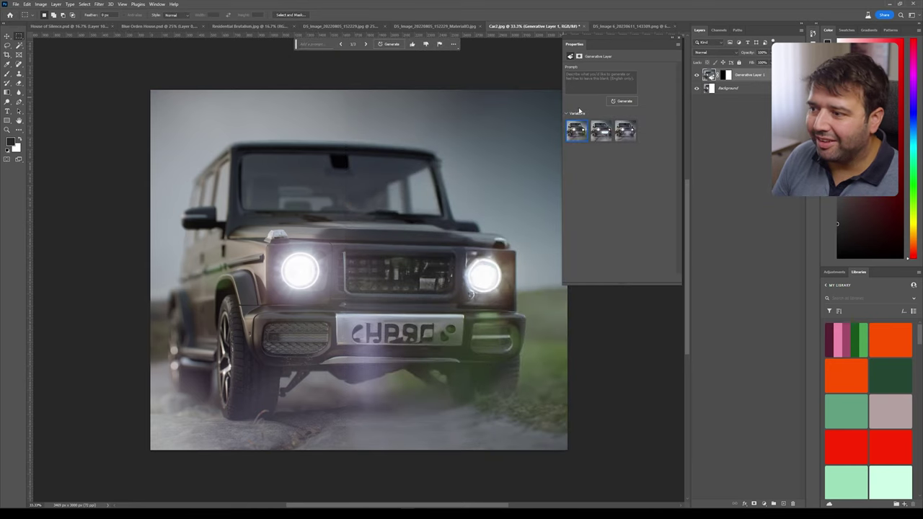
click(600, 130)
click(616, 135)
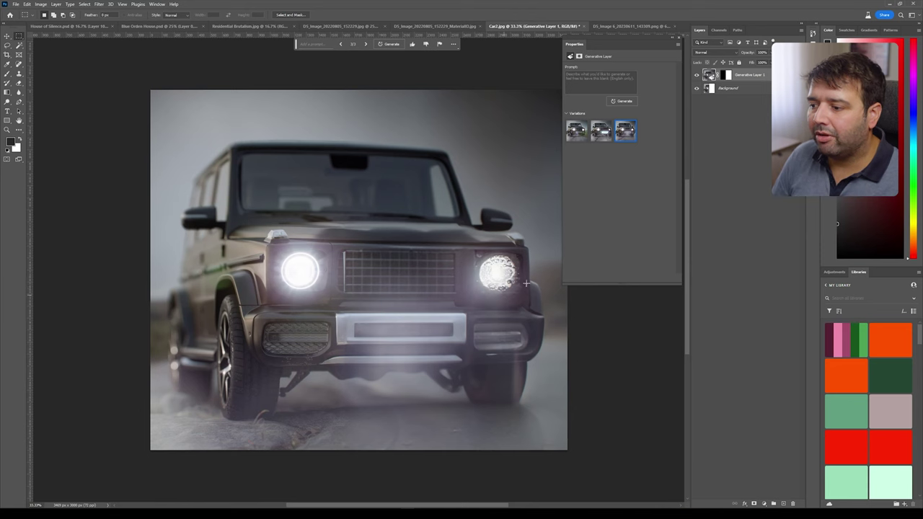
In the desert car render, extend the canvas downward below the ground with the Crop tool.
key(ctrl+Tab)
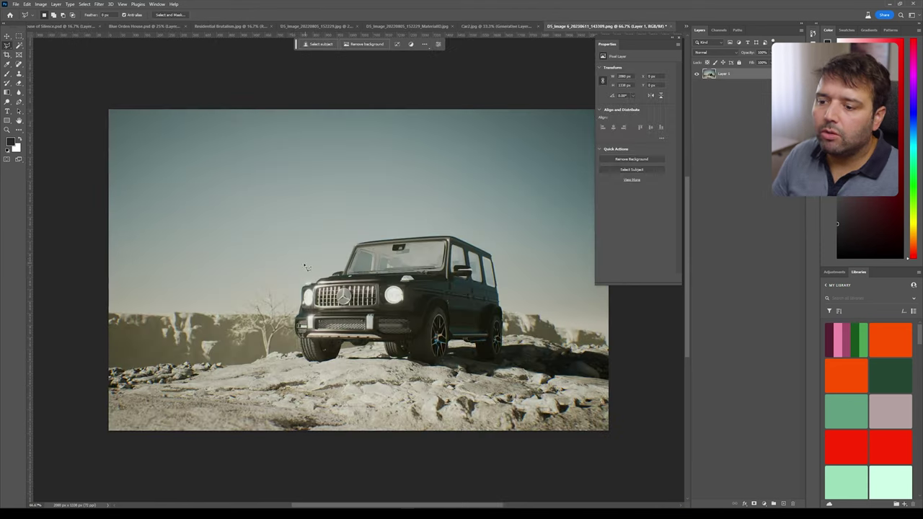
click(41, 4)
click(52, 65)
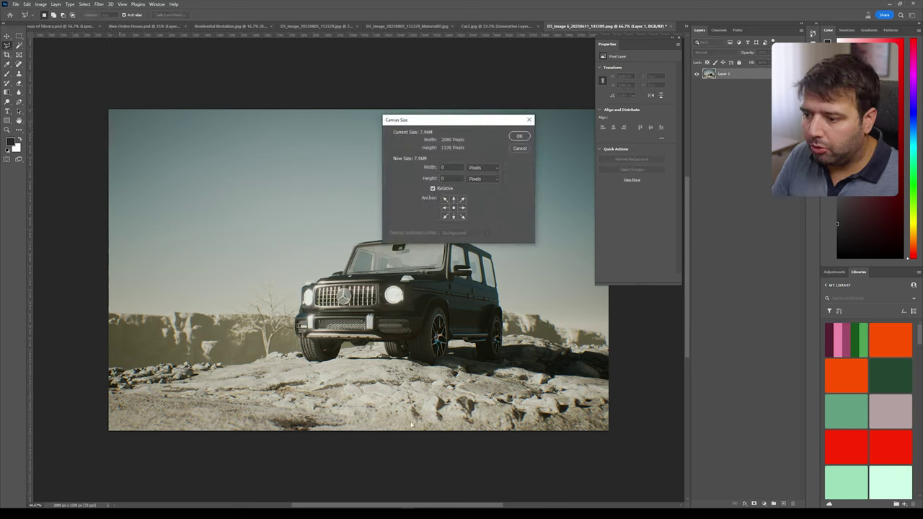
click(516, 147)
key(c)
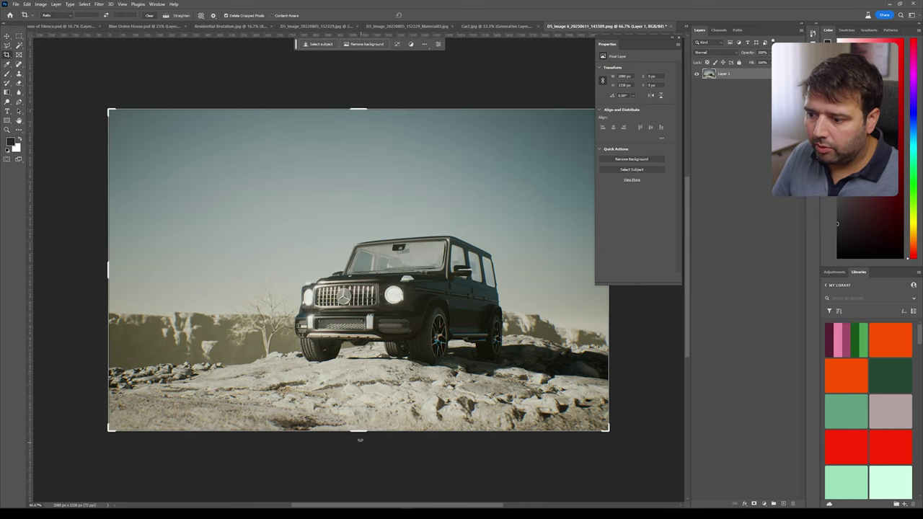
drag(360, 439, 360, 509)
click(19, 36)
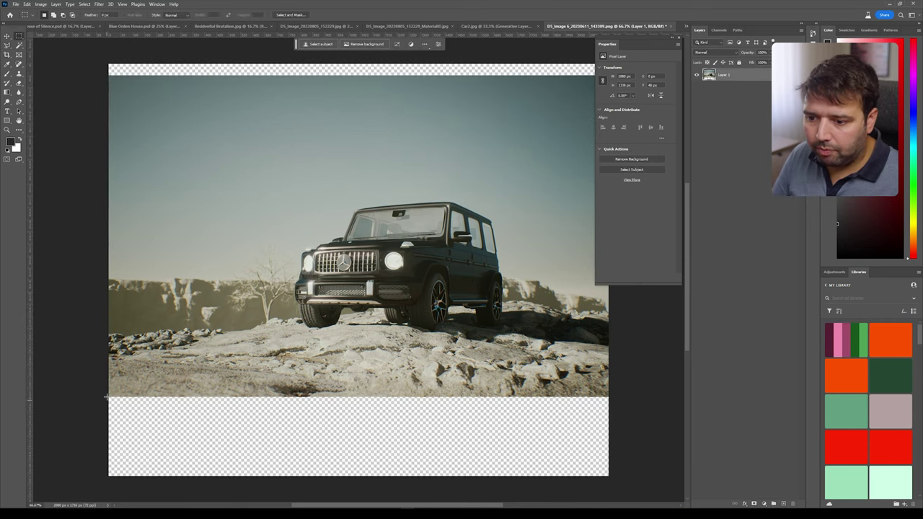
Fill the empty bottom strip with generated ground and pick the third variation with a tyre track.
drag(106, 396, 624, 480)
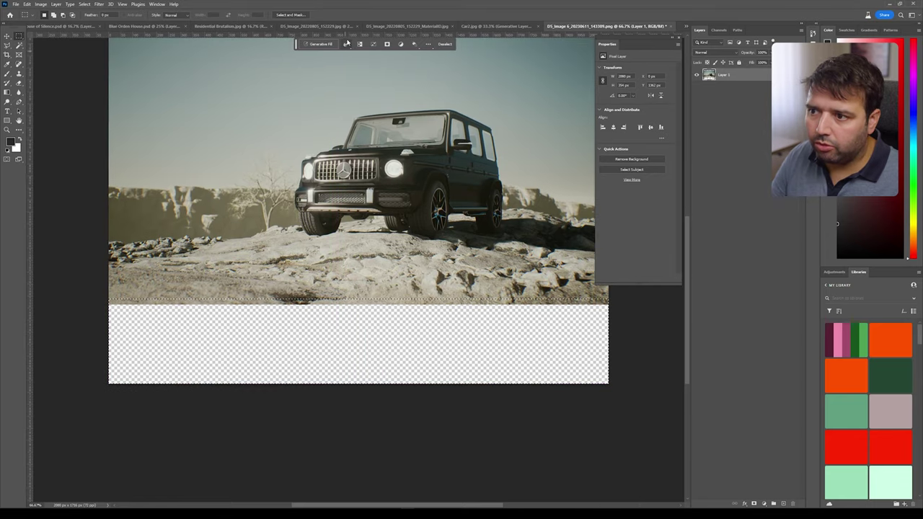
click(346, 43)
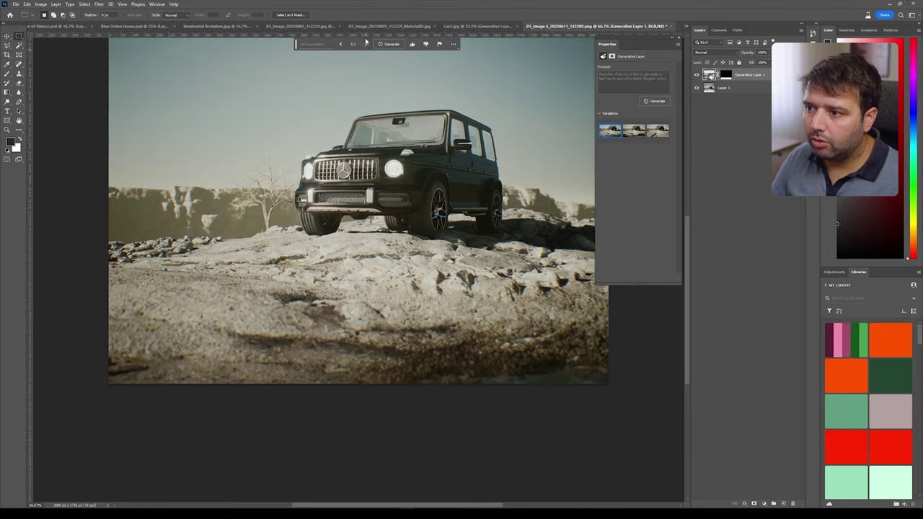
click(366, 44)
click(366, 44)
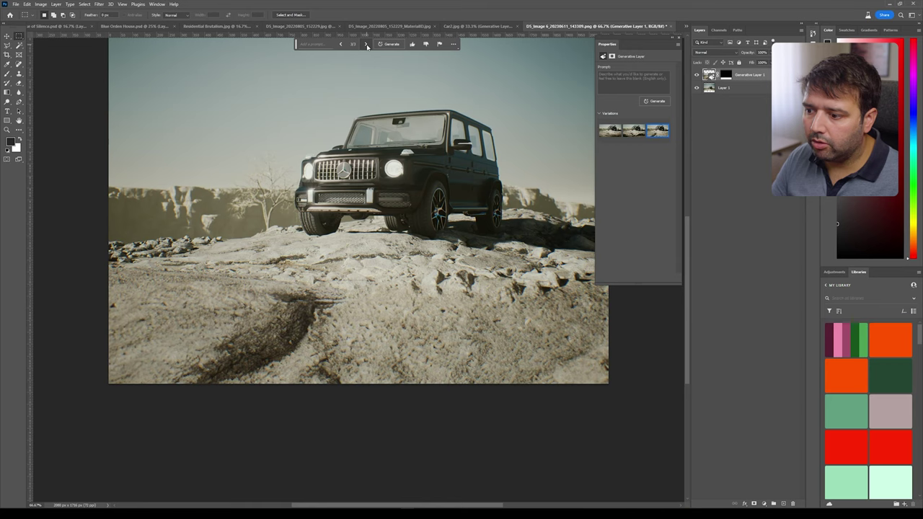
scroll(315, 228, up, 3)
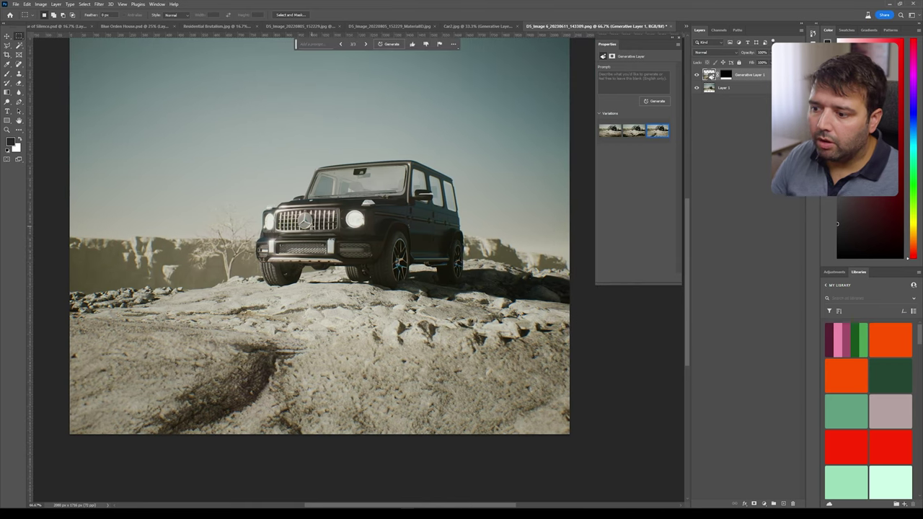
scroll(309, 227, down, 1)
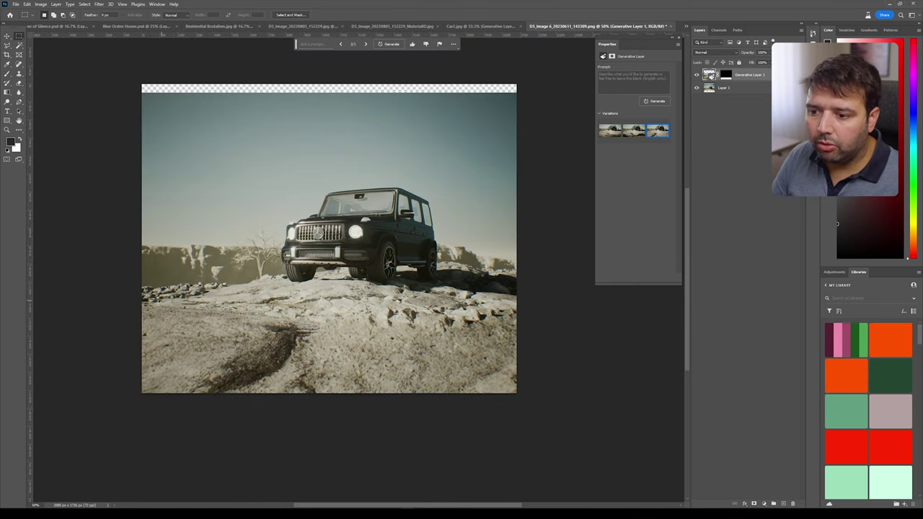
key(l)
drag(134, 370, 267, 362)
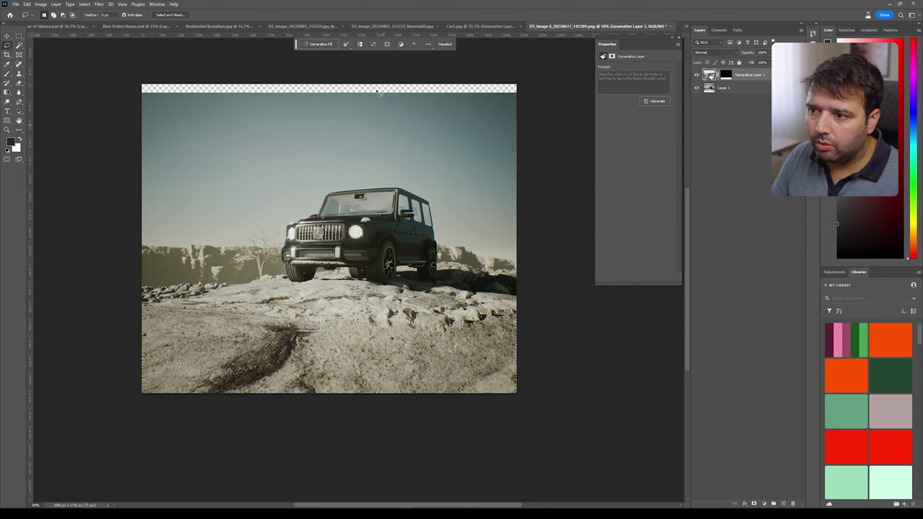
Generate a reflective lake in the selected foreground using the prompt 'lake'.
click(324, 46)
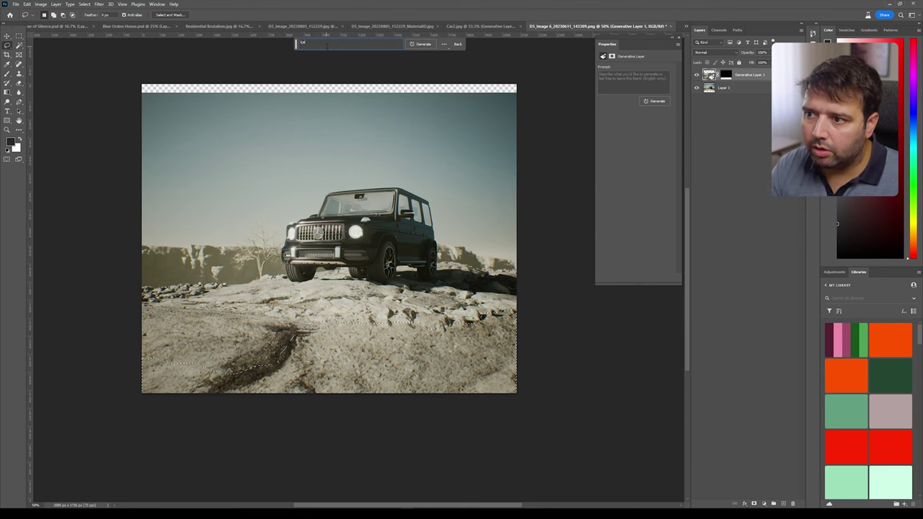
text(lake)
key(Return)
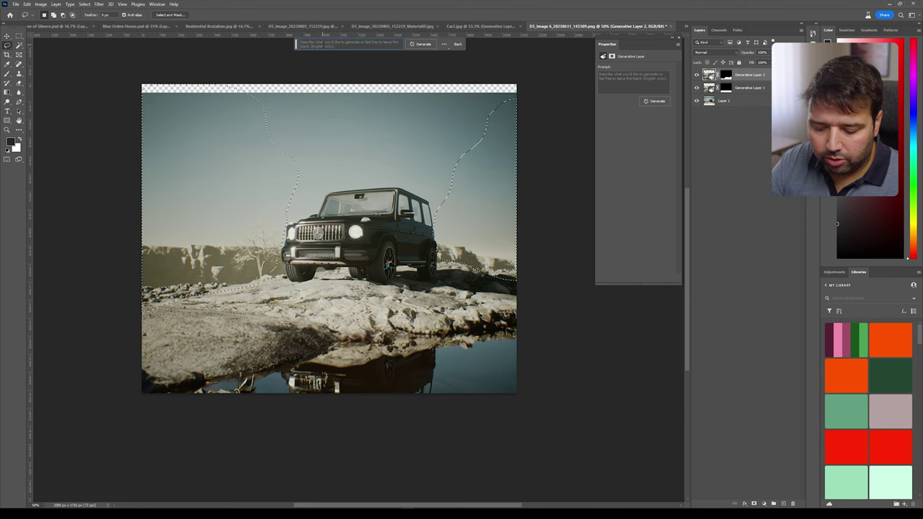
Generate large canyons on both sides and pick the variation with a dead tree.
key(Return)
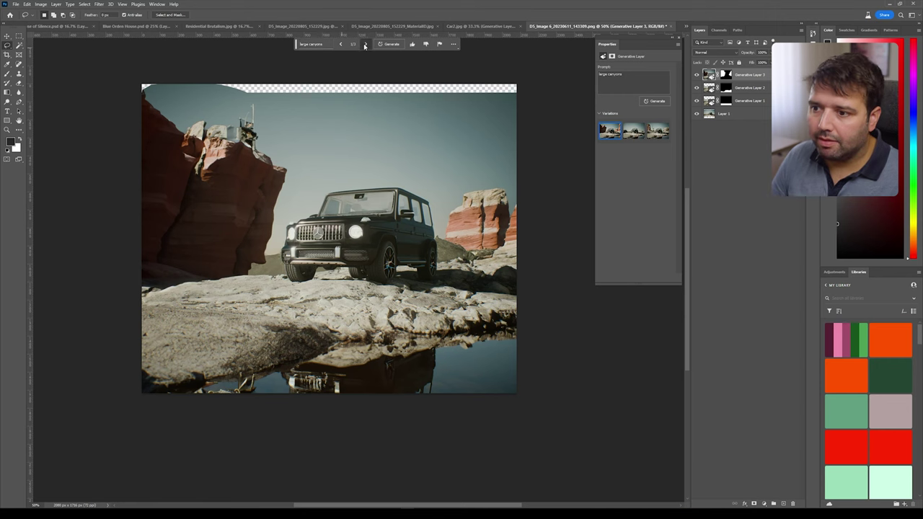
click(365, 45)
click(365, 45)
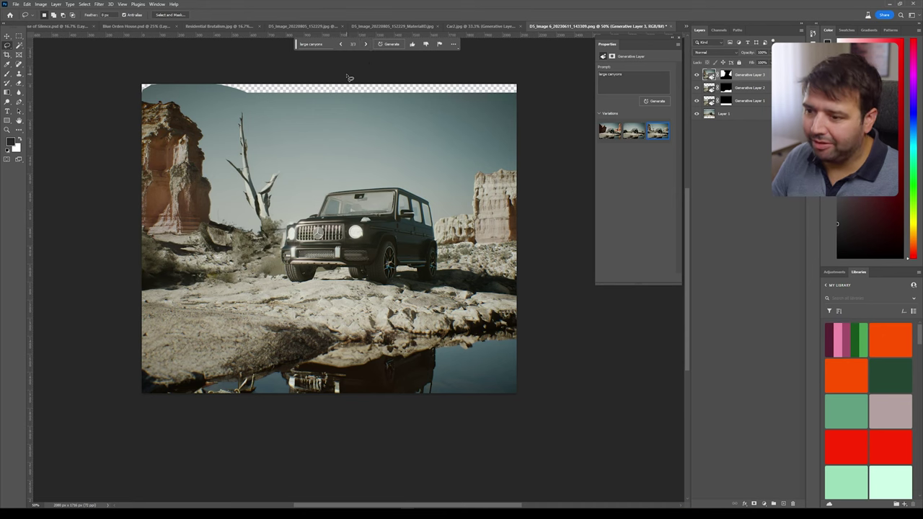
Run another prompt-less generation, then toggle the generative layers off and on to compare with the original.
click(353, 47)
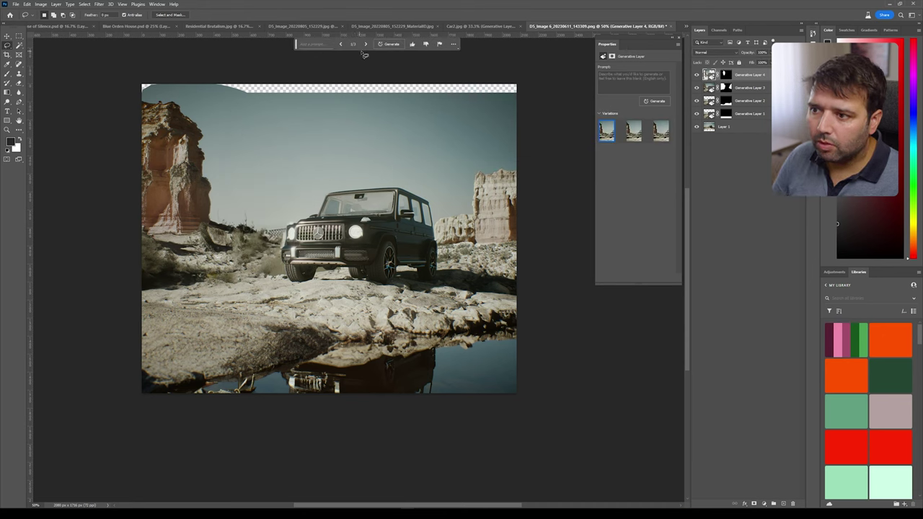
click(365, 45)
click(366, 44)
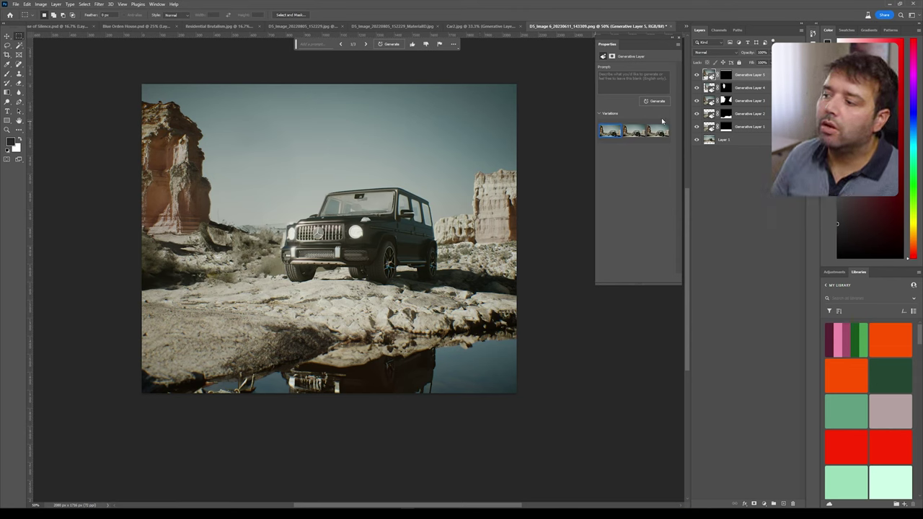
drag(695, 126, 696, 87)
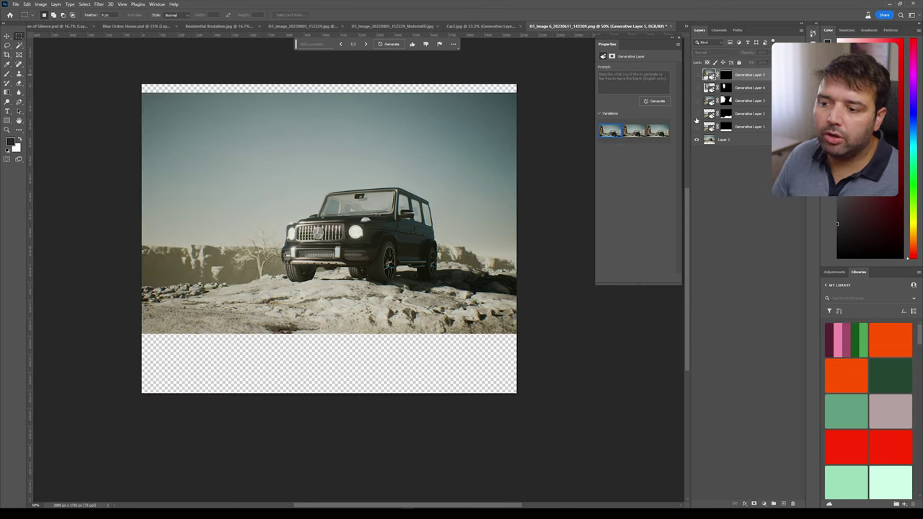
drag(696, 126, 695, 75)
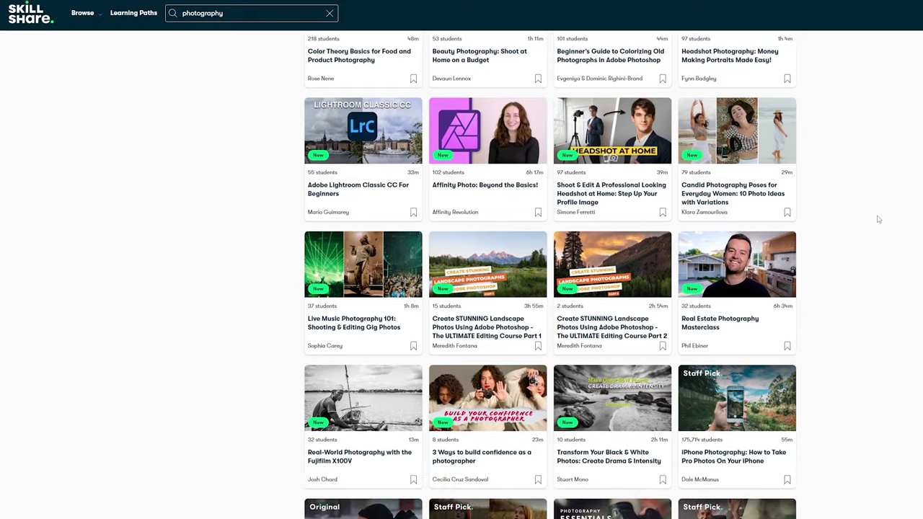
scroll(880, 219, down, 1)
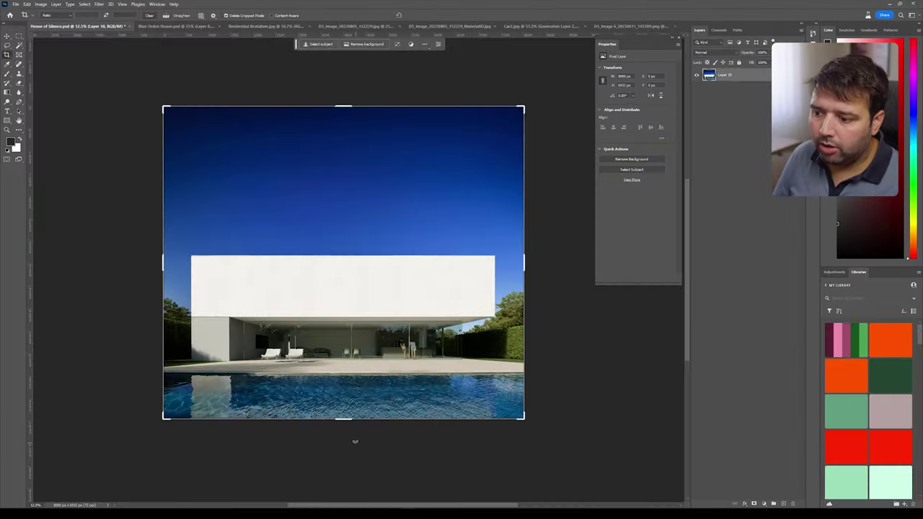
Enlarge the House of Silence canvas downward and equally on both sides.
drag(346, 421, 346, 459)
drag(525, 260, 597, 274)
key(Return)
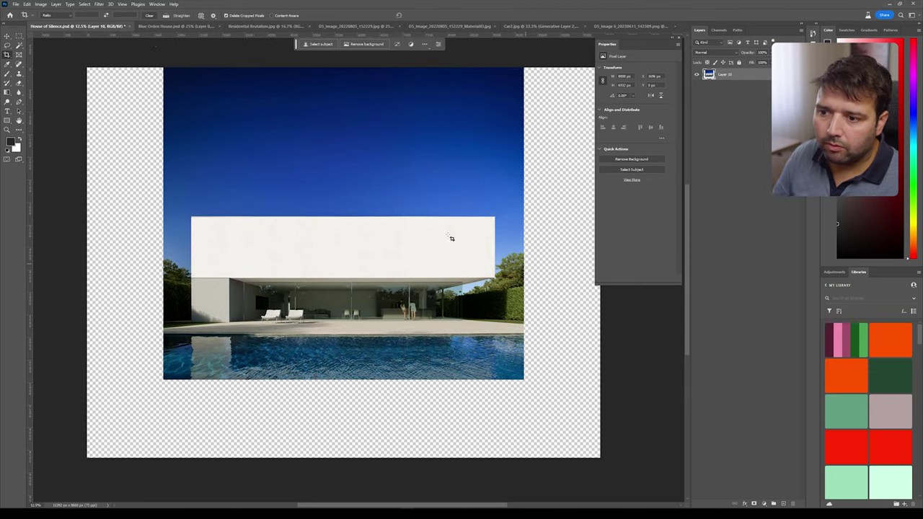
Select the image area, cycle through three generated scene extensions, and zoom in to inspect.
key(m)
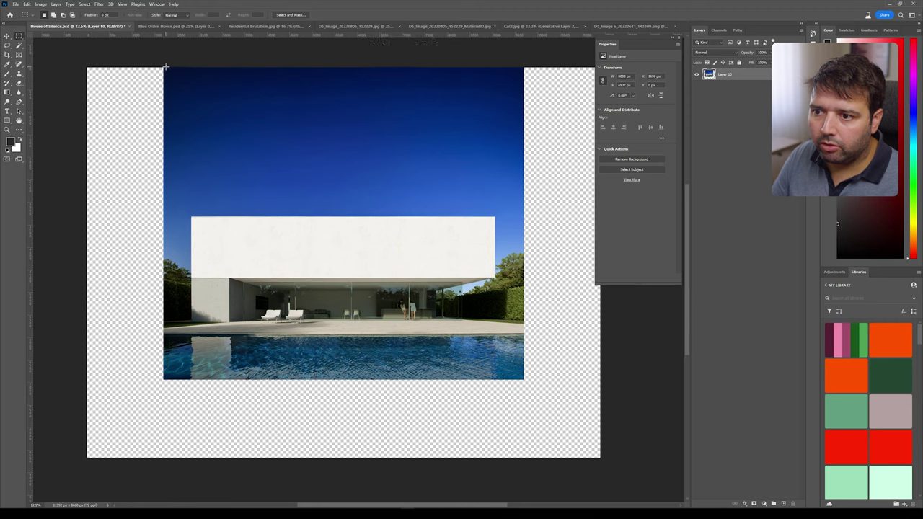
drag(166, 68, 523, 375)
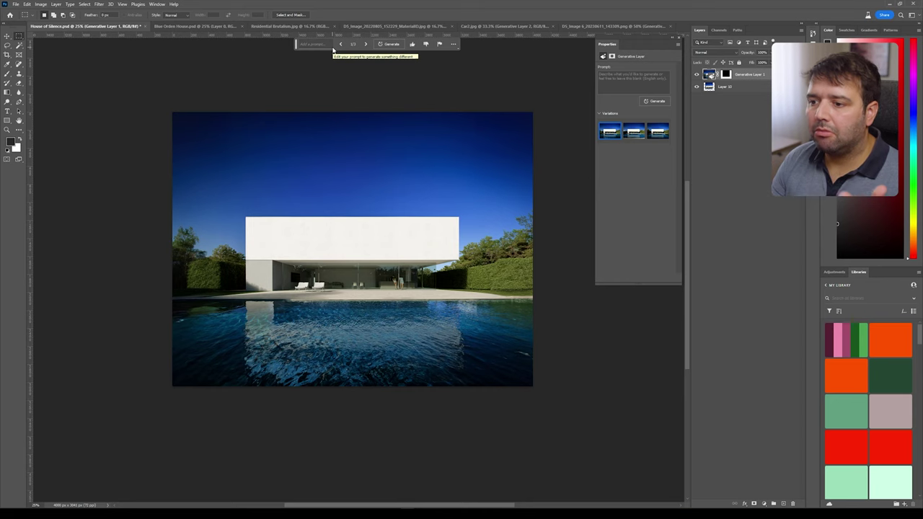
click(365, 44)
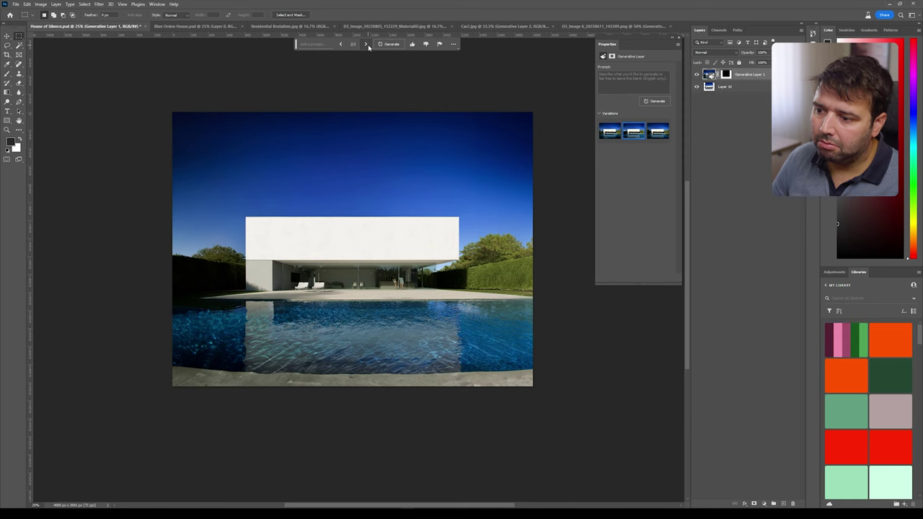
click(366, 45)
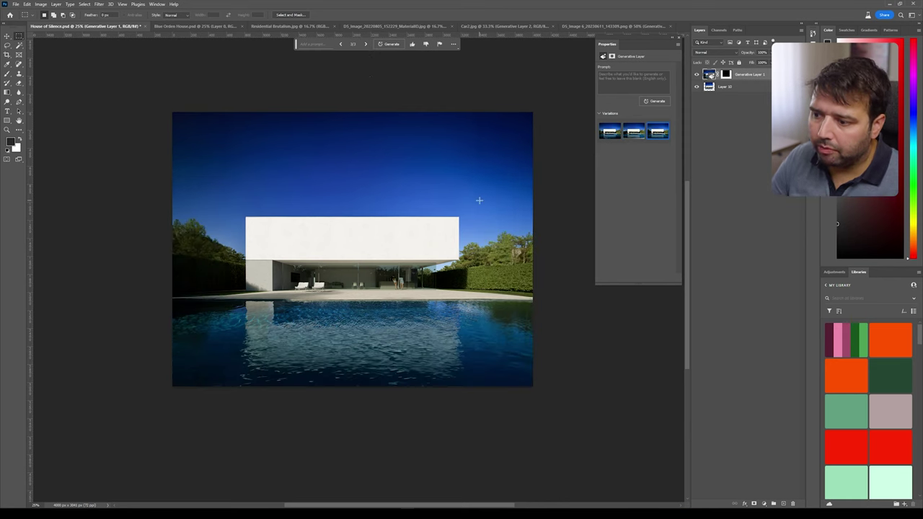
key(ctrl+plus)
key(ctrl+plus)
key(ctrl+plus)
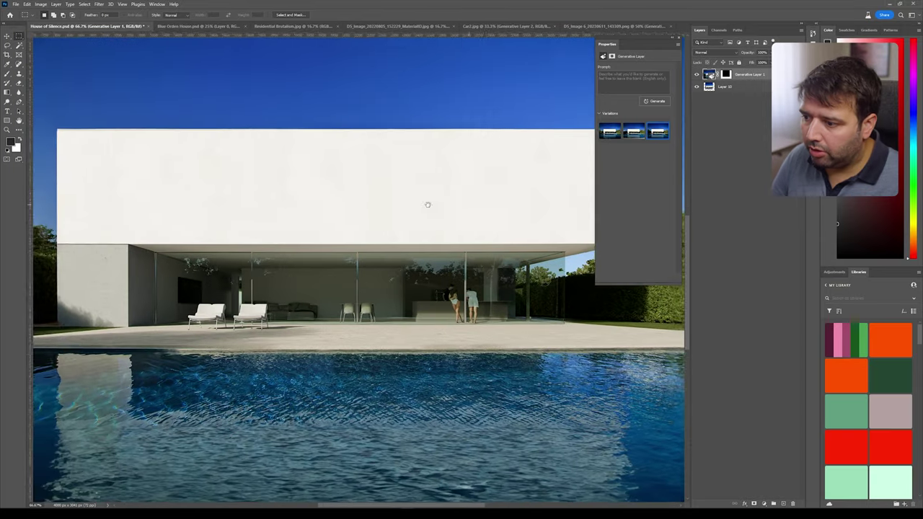
Pan around the house's right side, generated hedge and pool edge up close, then zoom back out.
drag(426, 202, 173, 201)
key(ctrl+plus)
key(ctrl+plus)
key(ctrl+plus)
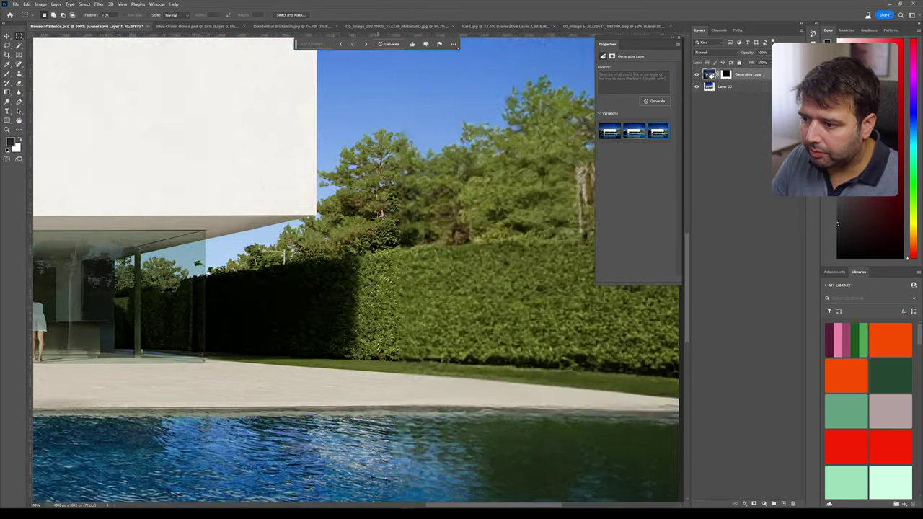
drag(407, 214, 289, 225)
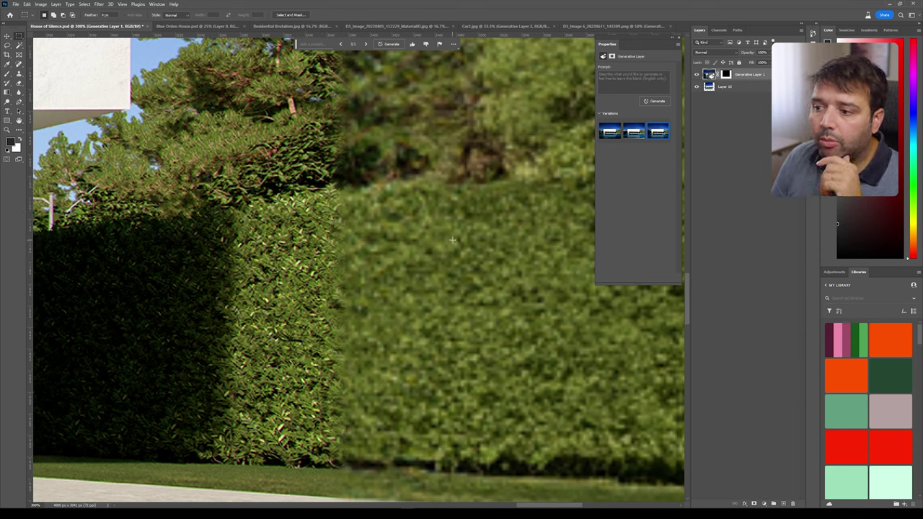
drag(422, 189, 453, 215)
drag(511, 371, 504, 288)
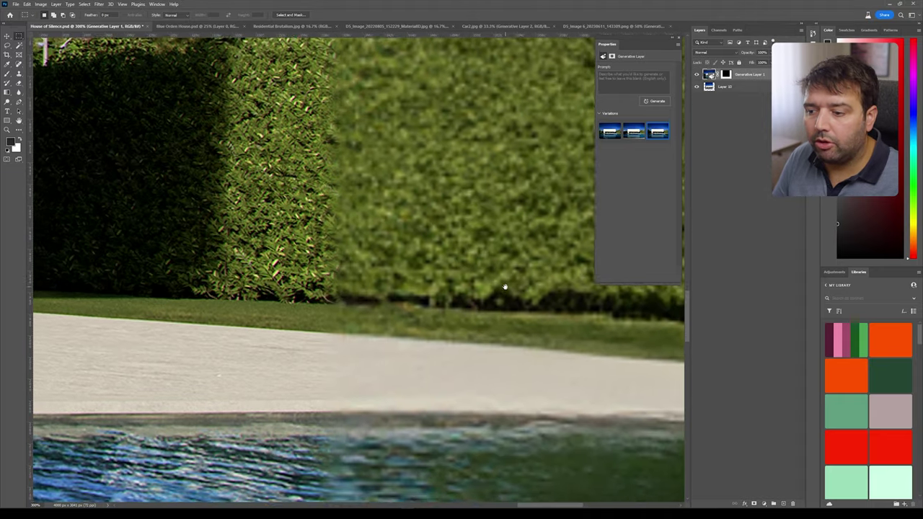
drag(469, 264, 470, 340)
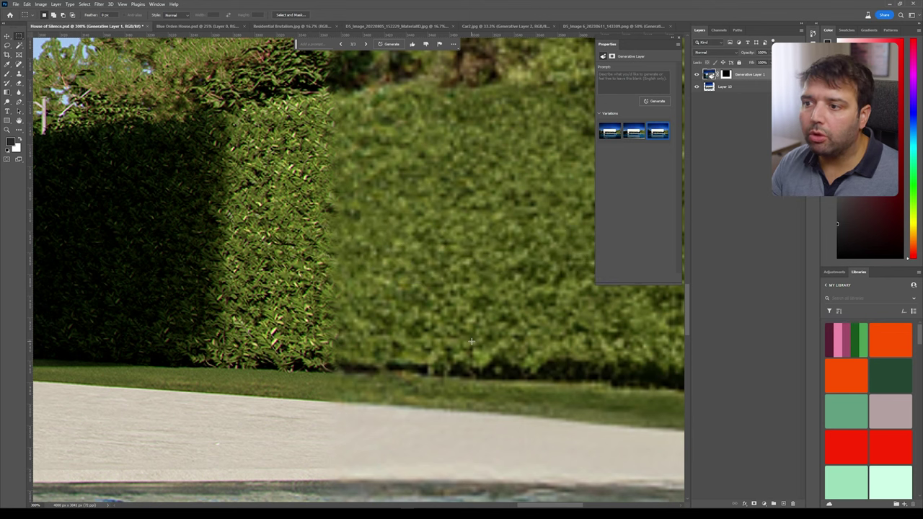
scroll(471, 341, down, 8)
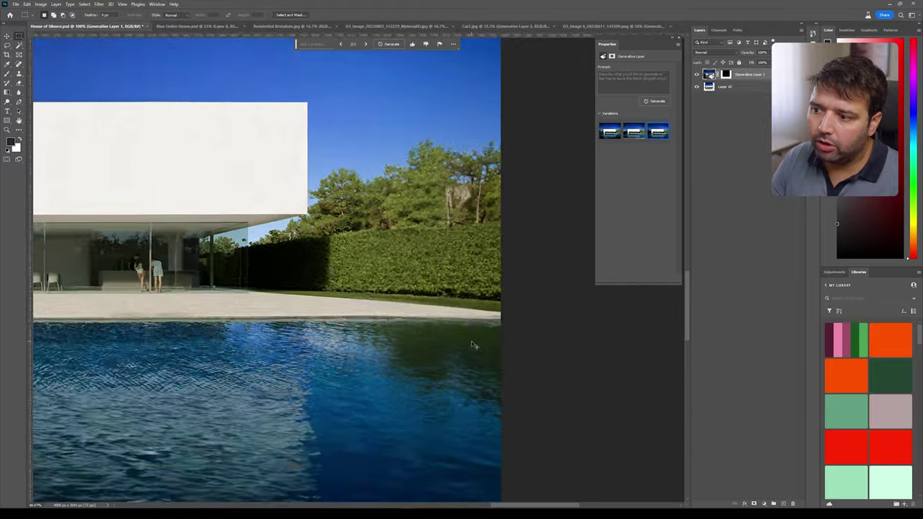
scroll(471, 345, down, 1)
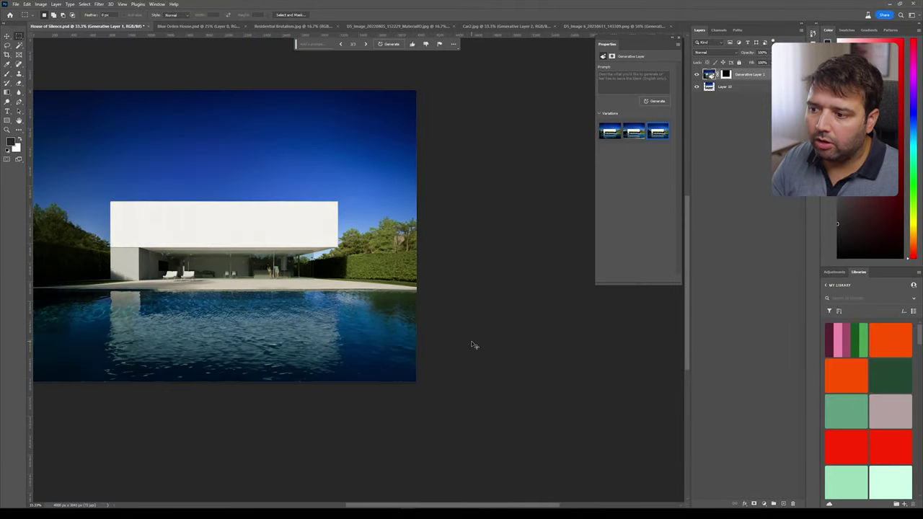
Hide the earlier extension and set the Marquee to a fixed 1024 × 1024 px size.
click(697, 75)
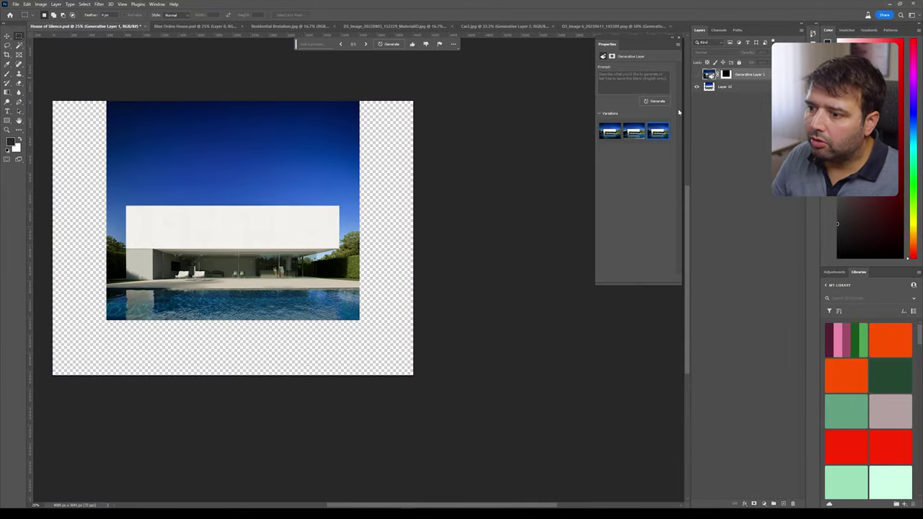
key(ctrl+plus)
key(ctrl+plus)
key(ctrl+plus)
key(ctrl+plus)
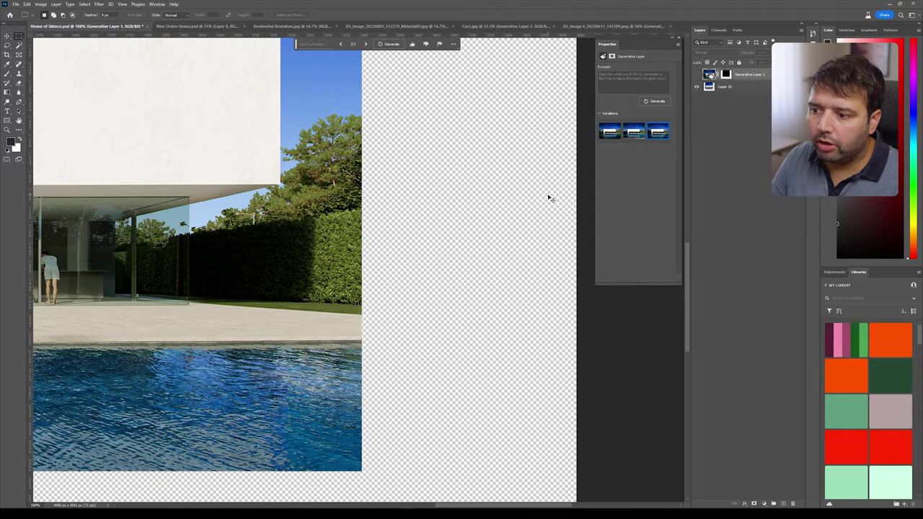
click(179, 27)
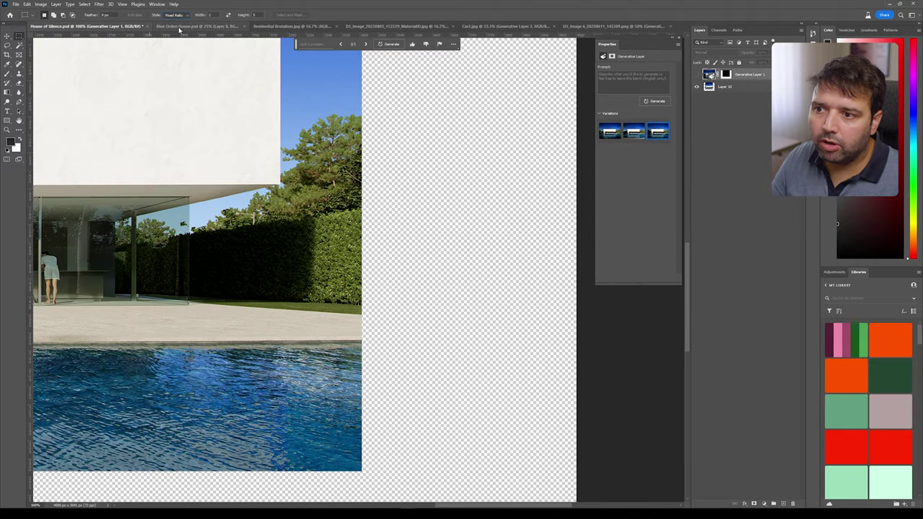
click(173, 15)
click(177, 36)
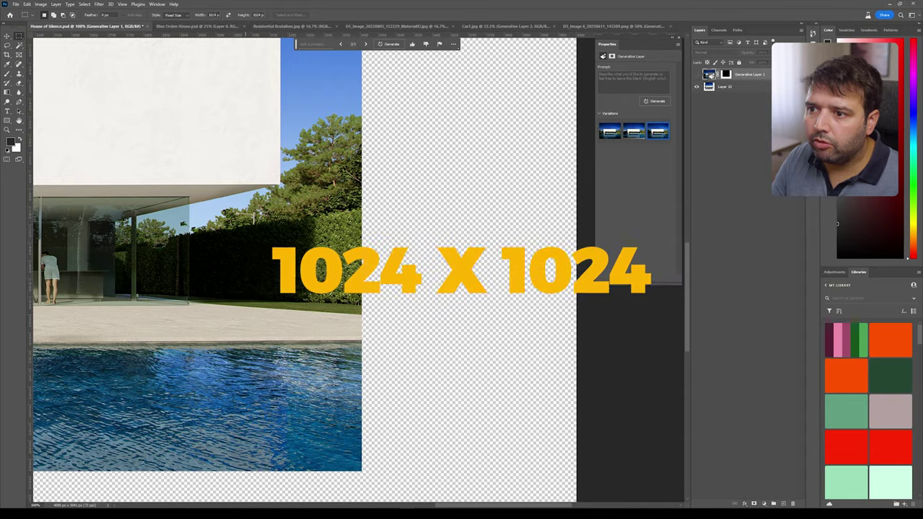
Place a 1024 px square over the empty pool area and fill it with generated content.
click(165, 140)
scroll(303, 266, down, 5)
drag(339, 152, 368, 304)
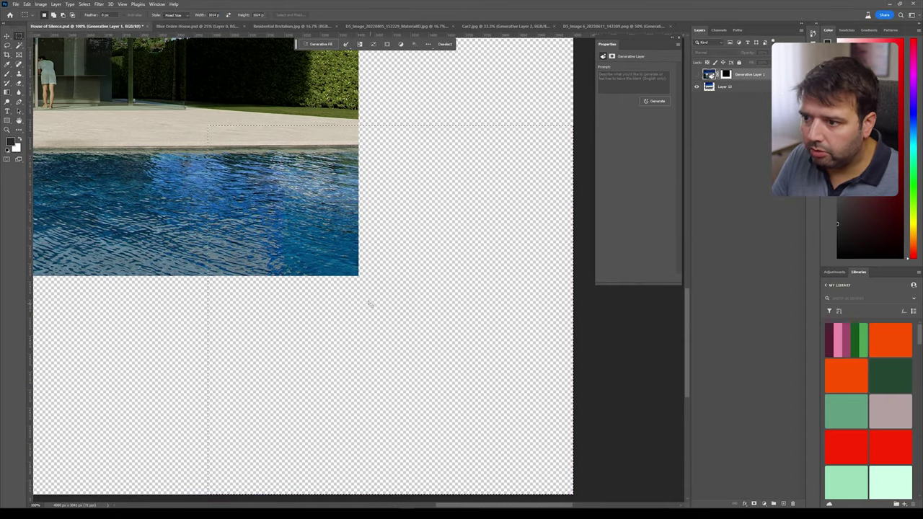
click(421, 44)
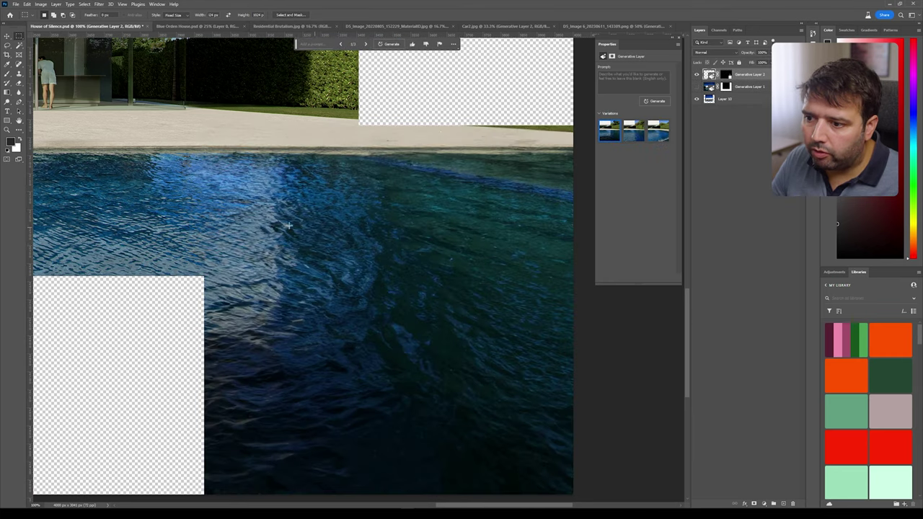
drag(288, 225, 253, 361)
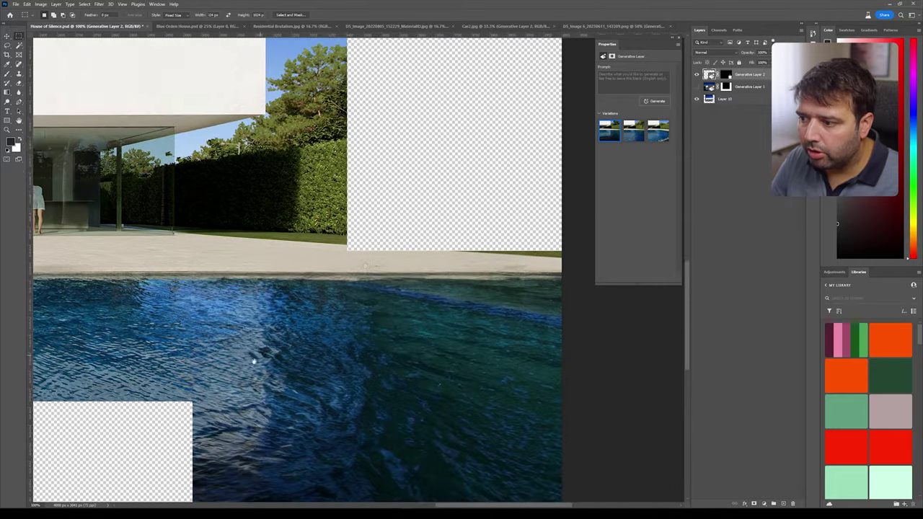
scroll(379, 285, up, 3)
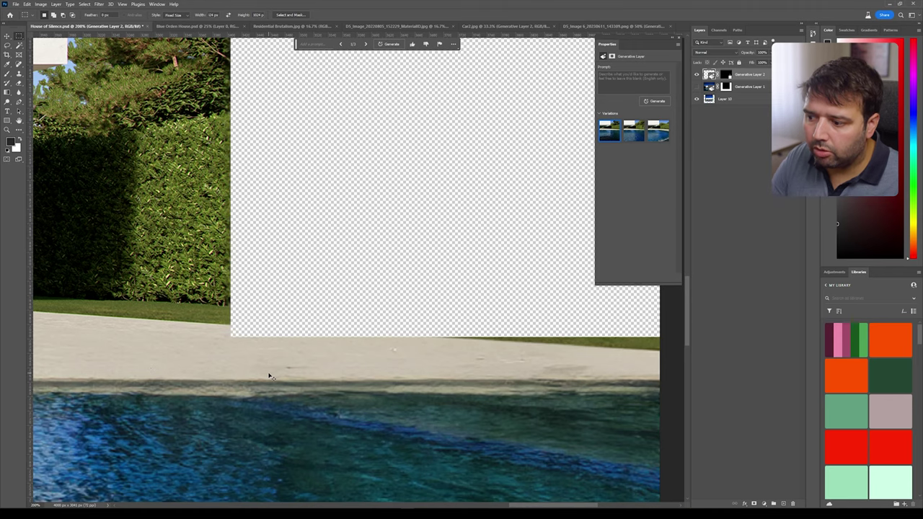
scroll(270, 376, down, 3)
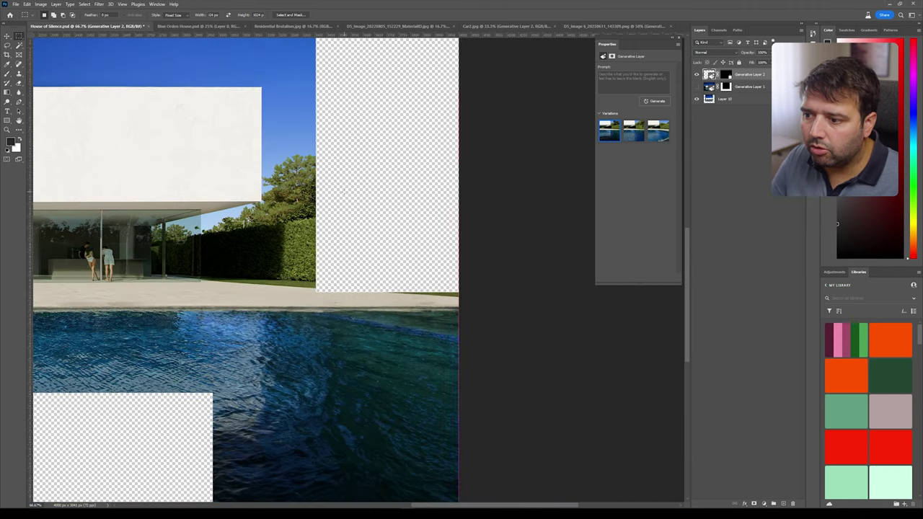
Generate a 1024 px patch over the upper gap and inspect the new hedge up close.
drag(331, 270, 320, 132)
scroll(288, 144, up, 3)
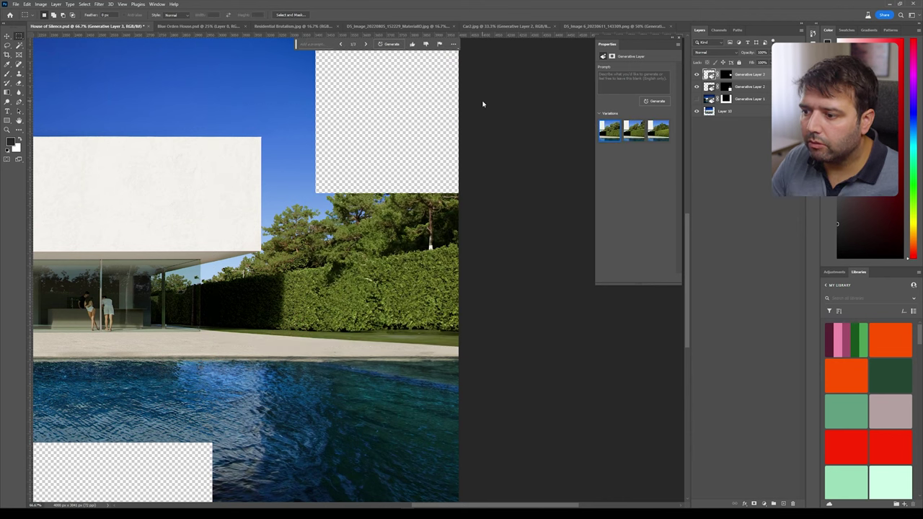
key(ctrl+plus)
key(ctrl+plus)
key(ctrl+minus)
key(ctrl+minus)
key(ctrl+minus)
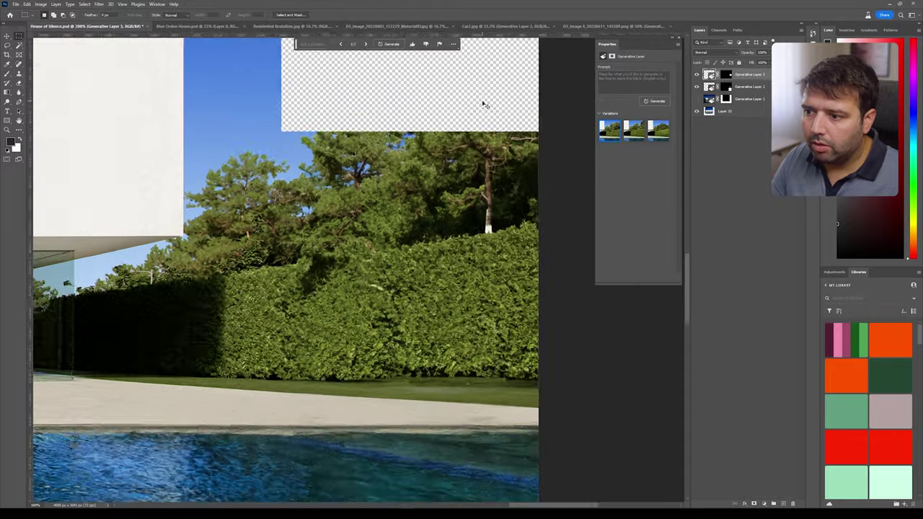
key(ctrl+plus)
key(ctrl+plus)
key(ctrl+plus)
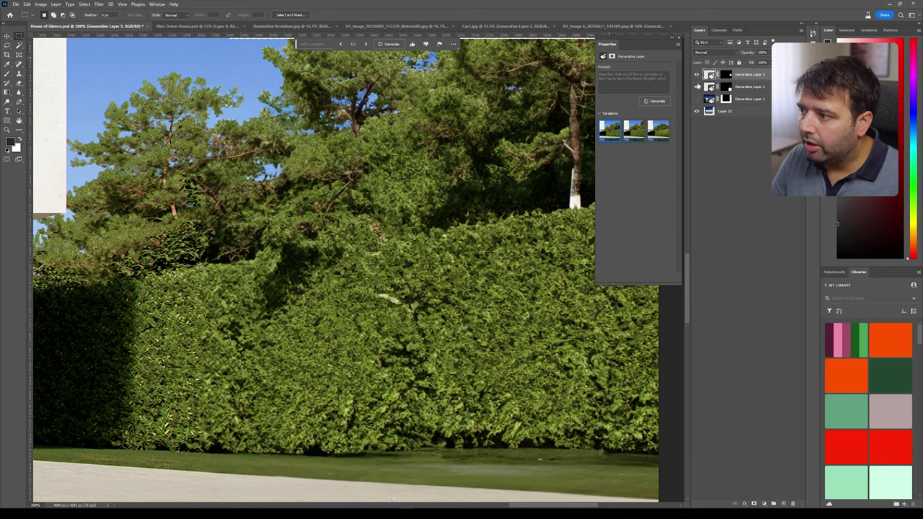
Toggle the generated layers' visibility to compare the sharp hedge patch with the earlier extension.
drag(697, 75, 699, 89)
click(697, 99)
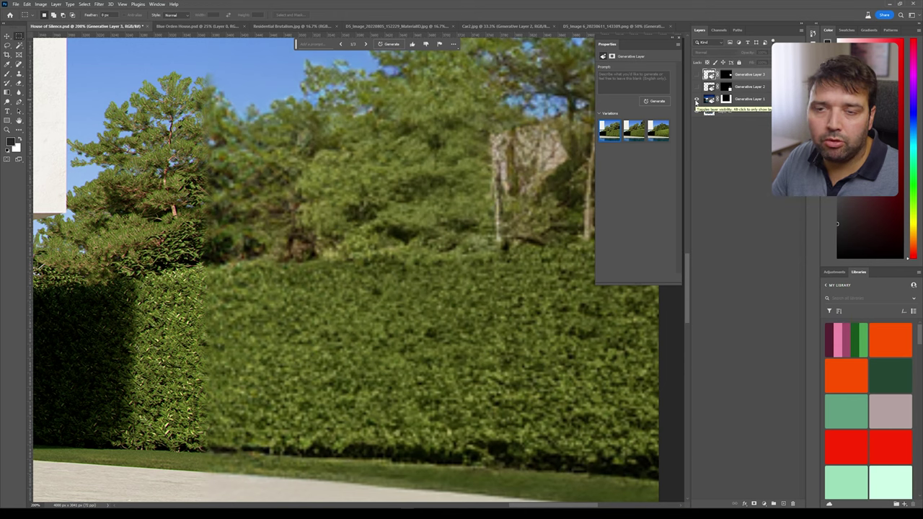
click(697, 99)
click(697, 75)
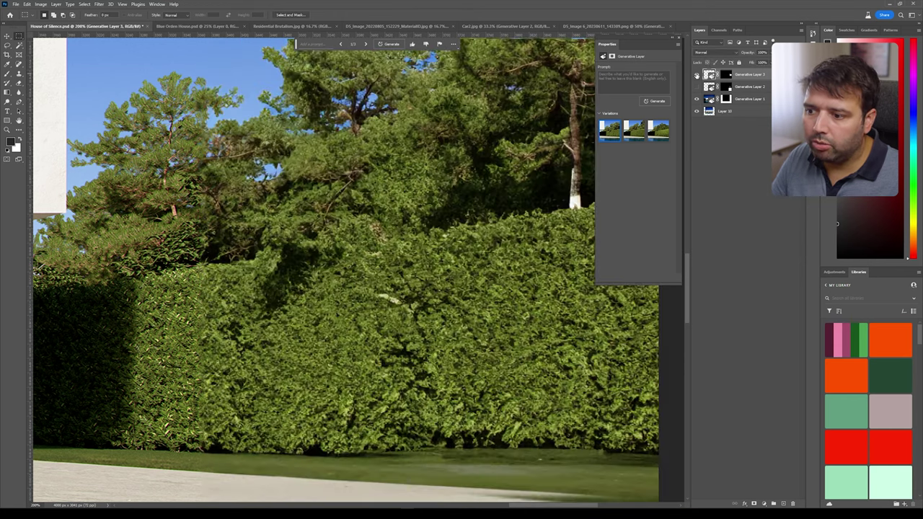
click(696, 75)
click(696, 75)
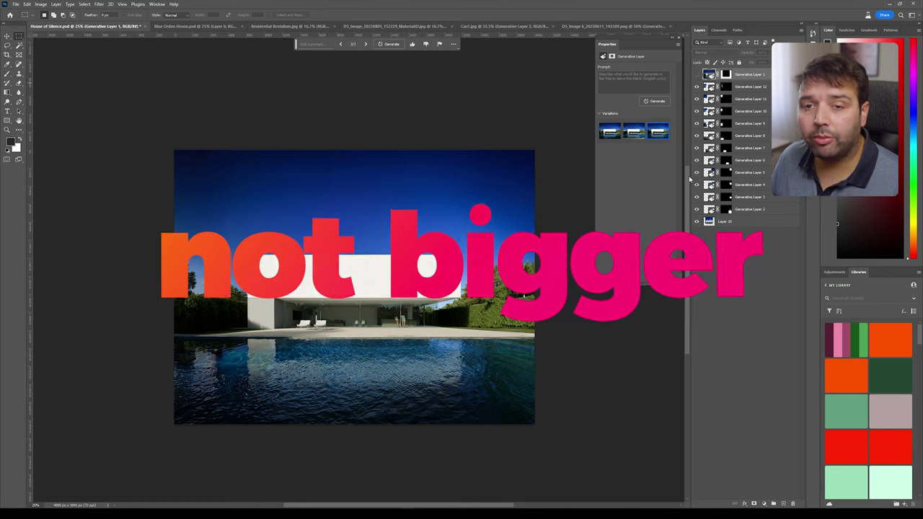
Toggle Generative Layer 1 and inspect the house, hedge and pool at 100% zoom.
click(696, 74)
click(696, 74)
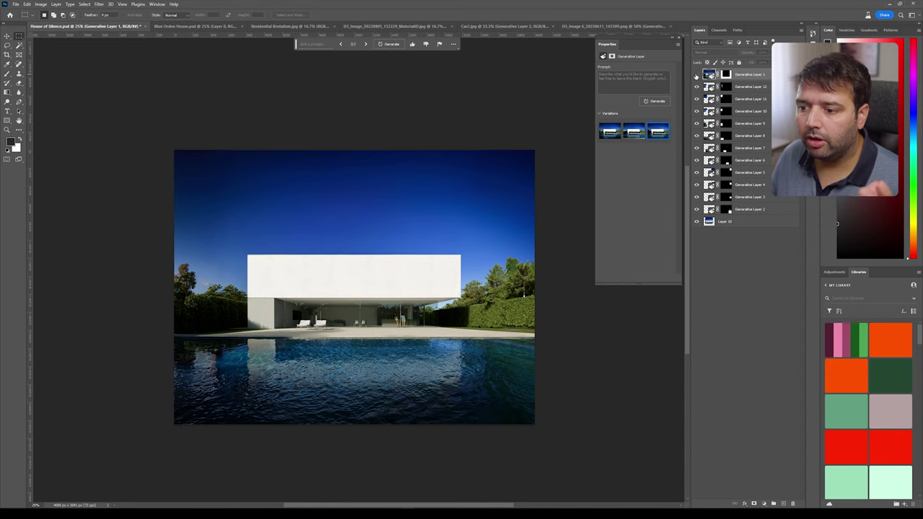
key(ctrl+1)
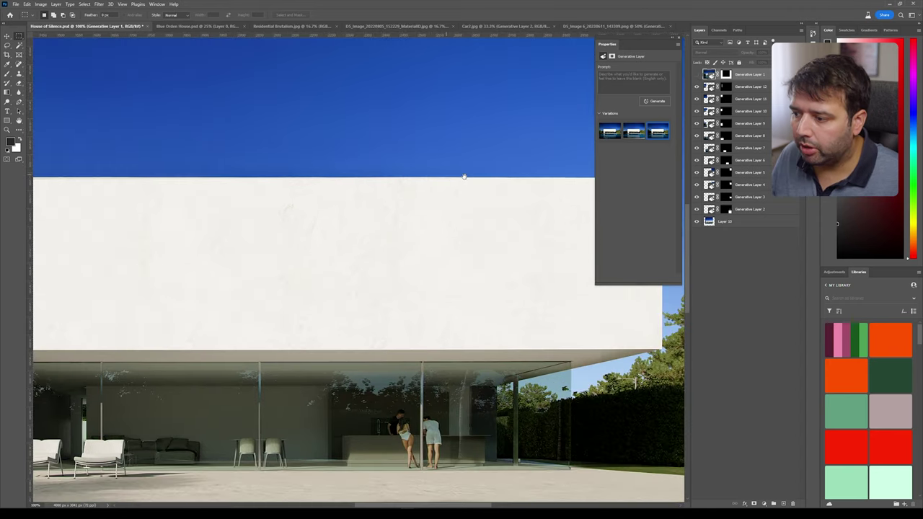
drag(464, 177, 43, 137)
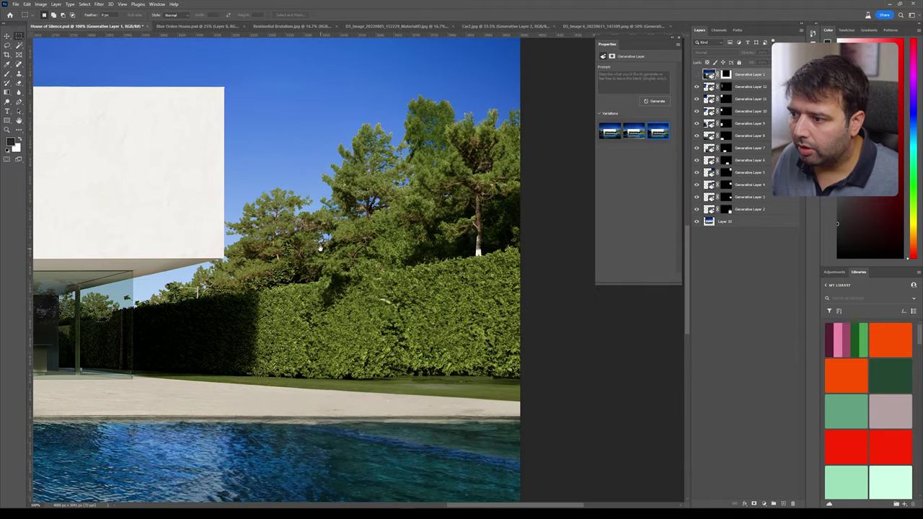
drag(305, 361, 457, 229)
drag(93, 226, 225, 369)
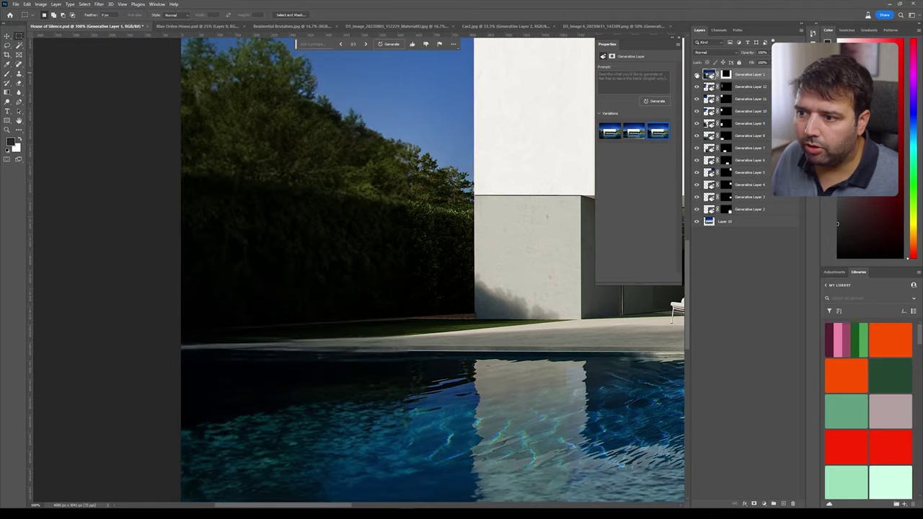
Hide Generative Layer 1 and start a new document at the 4000 × 2534 px clipboard size.
scroll(343, 116, up, 2)
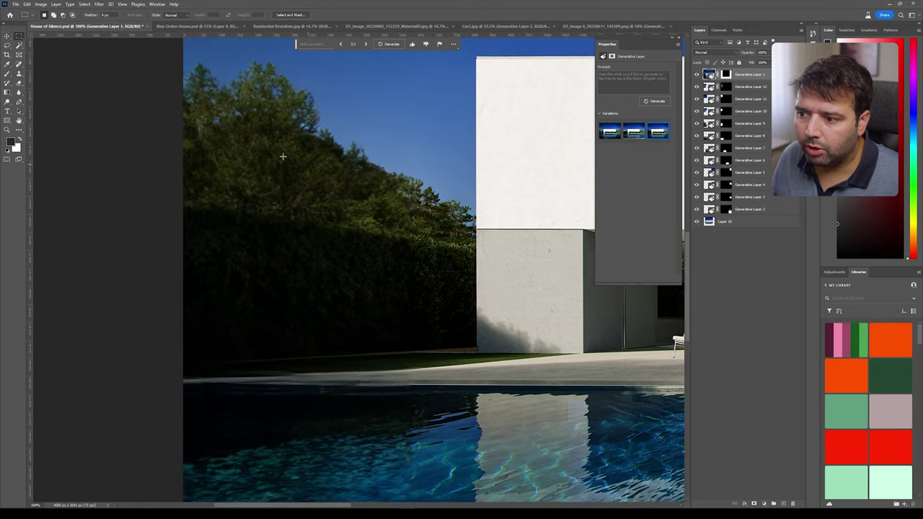
click(697, 74)
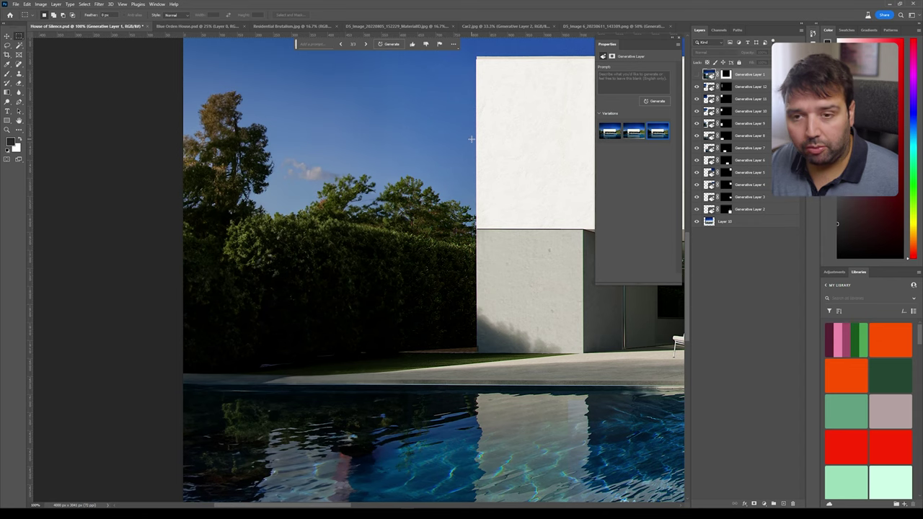
key(ctrl+n)
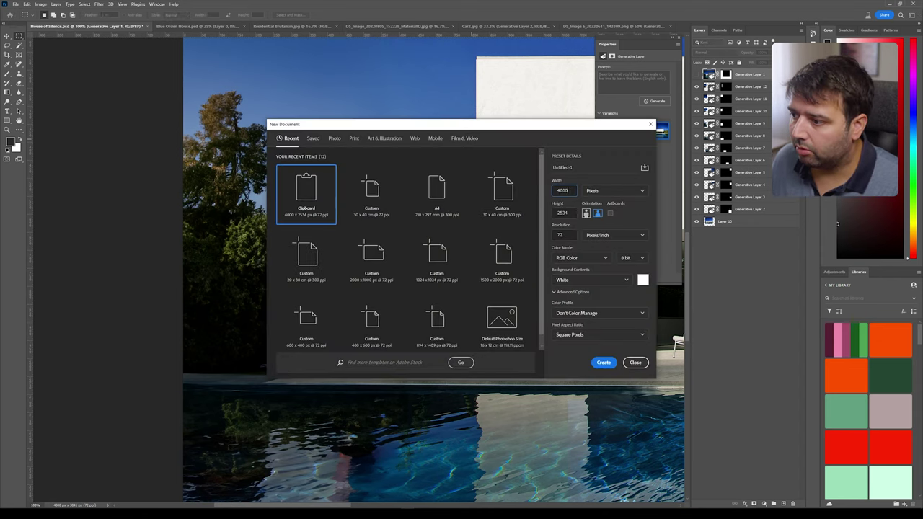
Create a new 2500 × 1000 px document.
click(562, 191)
text(2)
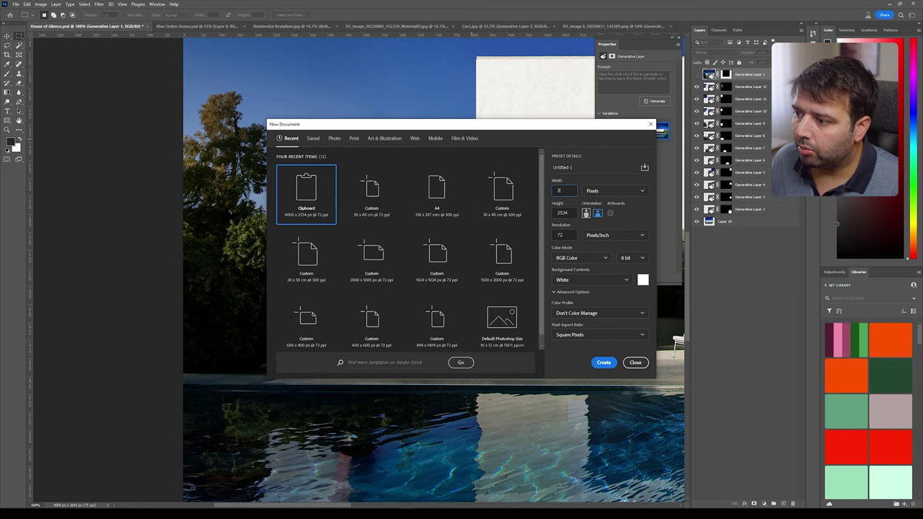
text(500)
key(Tab)
text(100)
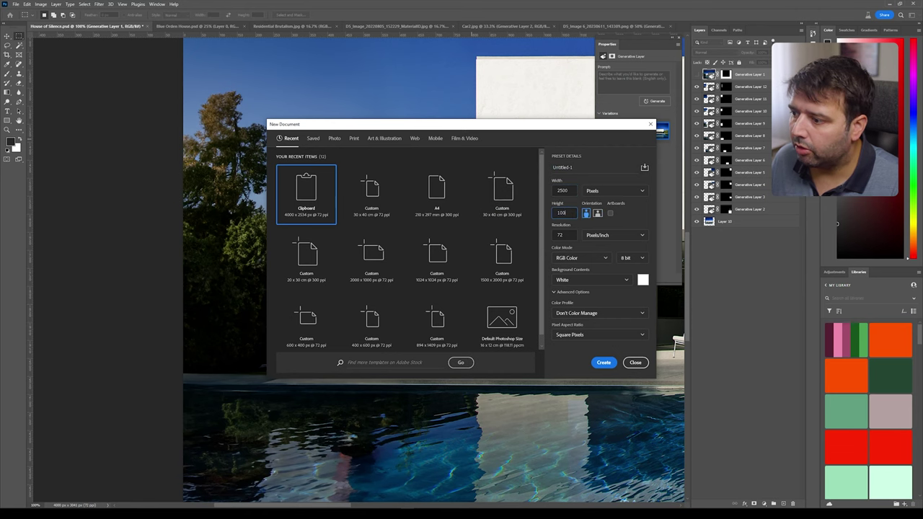
text(0)
key(Return)
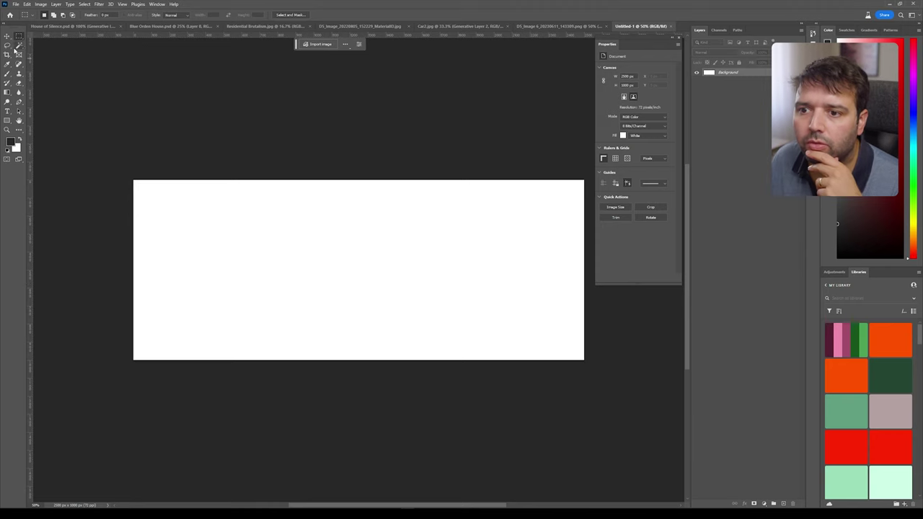
Select the whole canvas and generate 'new york city skyline, daytime'.
drag(139, 185, 620, 372)
click(317, 47)
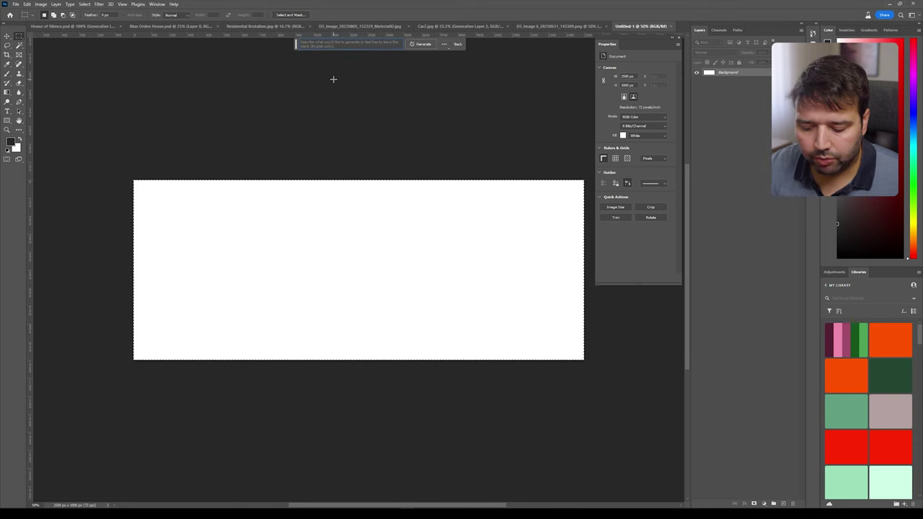
text(new york cirt)
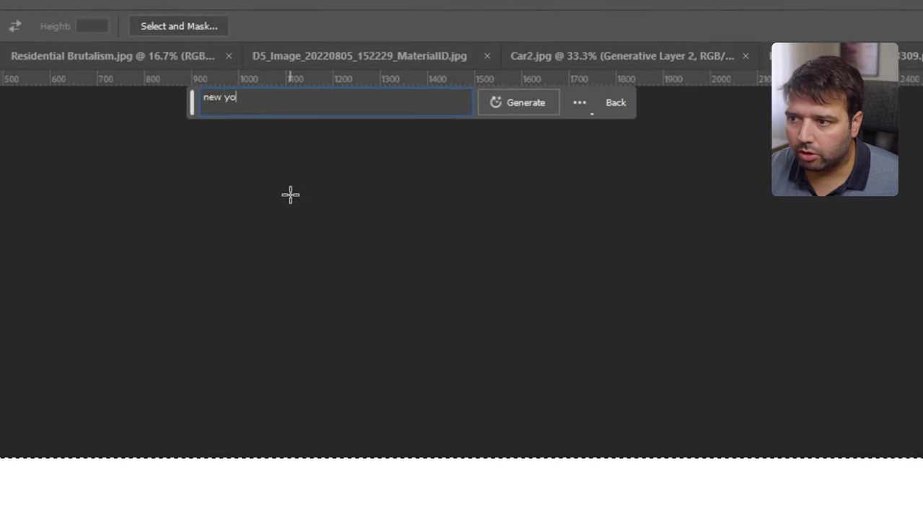
key(BackSpace)
key(BackSpace)
text(ty sky)
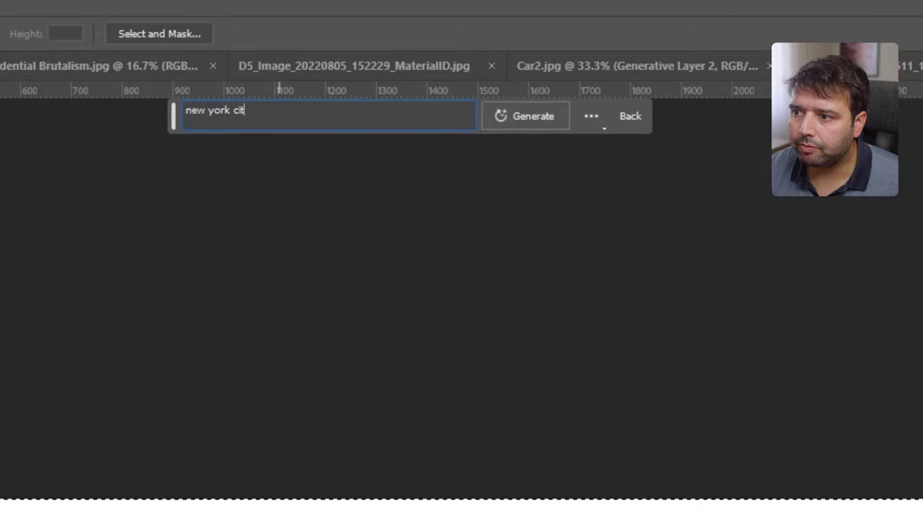
text(line,)
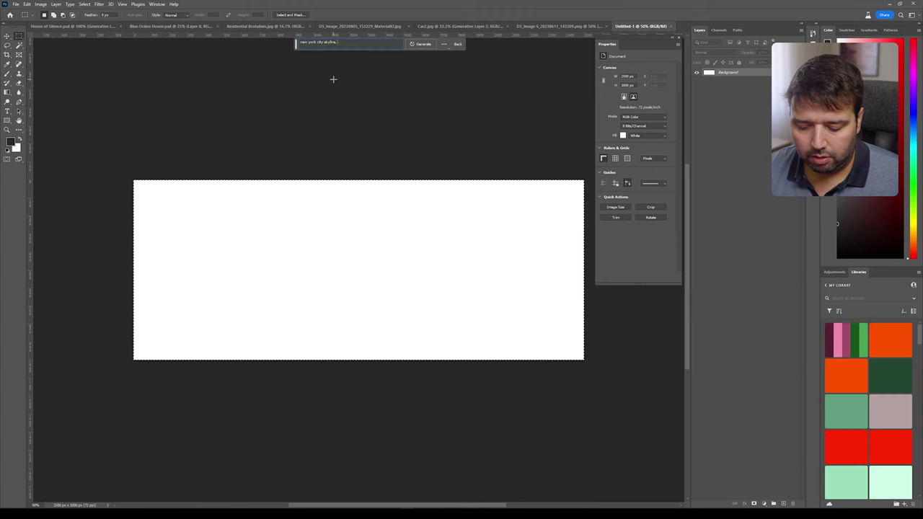
text( daytime)
key(Return)
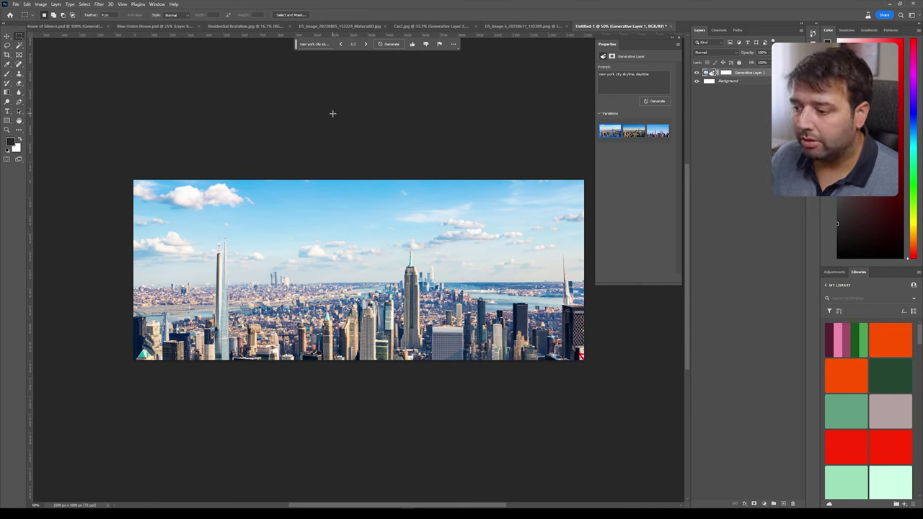
Browse through the generated daytime skyline variations.
click(366, 44)
click(365, 45)
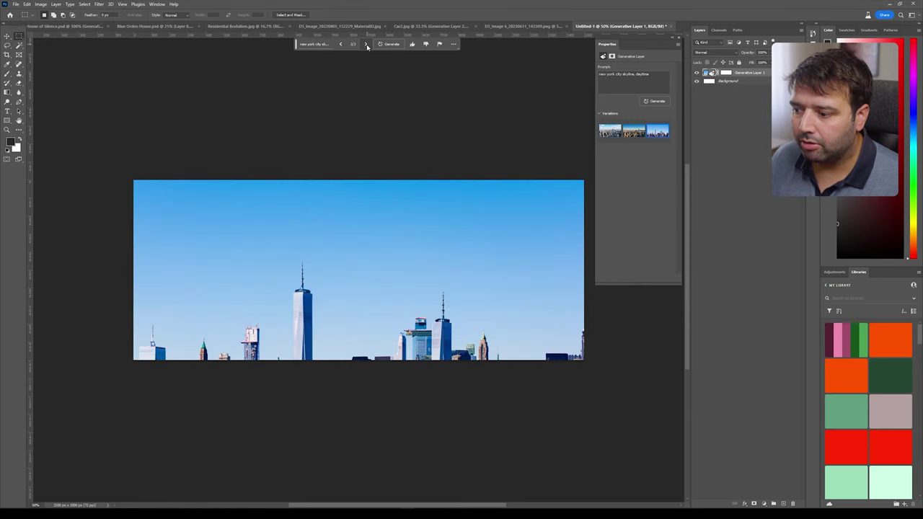
click(365, 44)
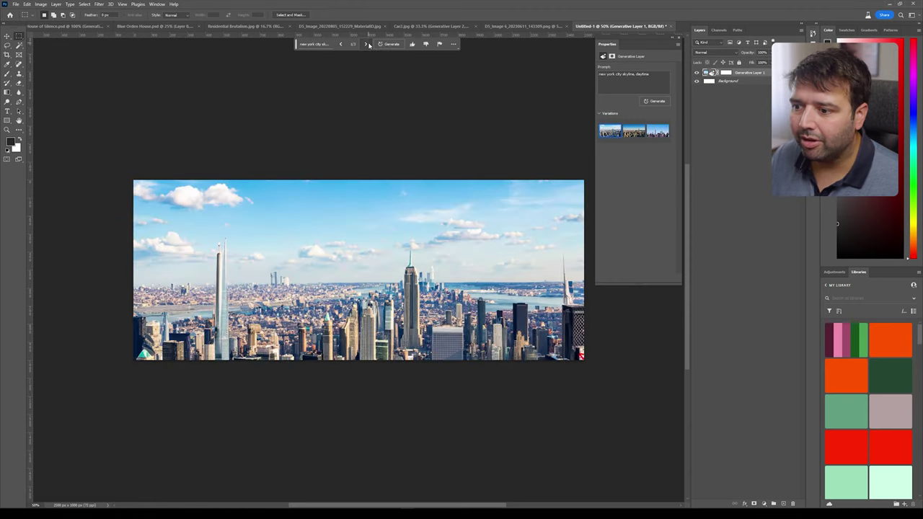
click(365, 44)
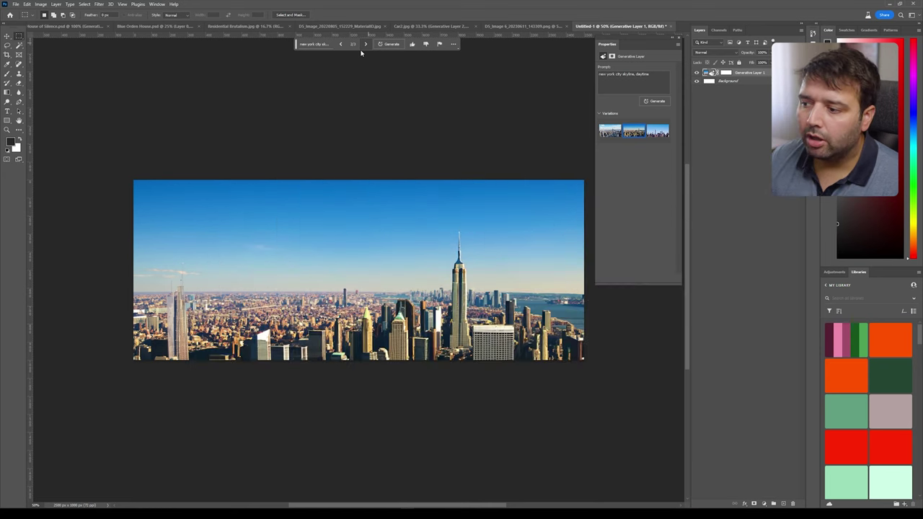
Add an Exposure 1 adjustment (exposure +2.59, gamma 3.44), then hide it and select Generative Layer 1.
click(763, 503)
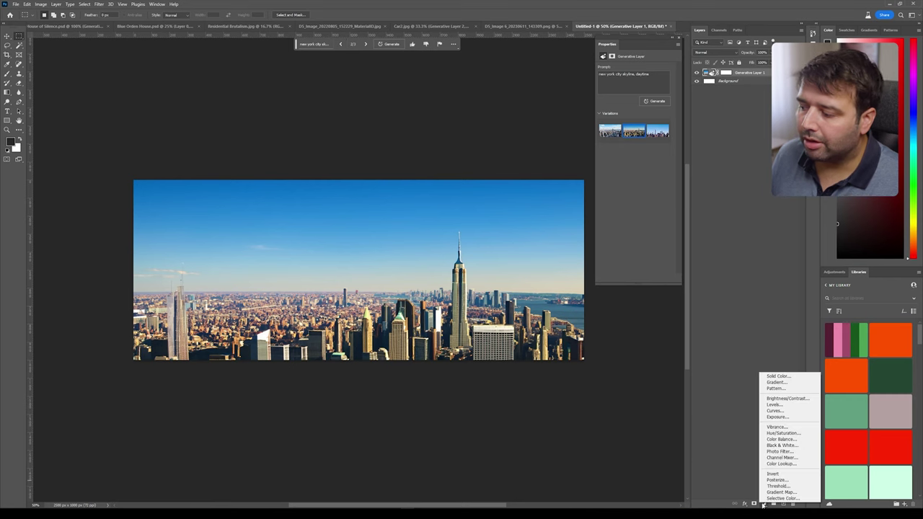
click(777, 417)
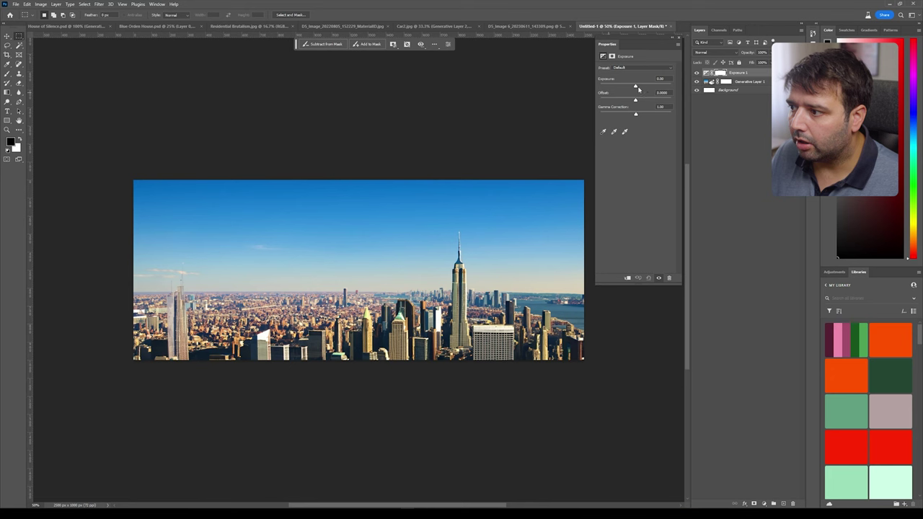
drag(638, 88, 648, 86)
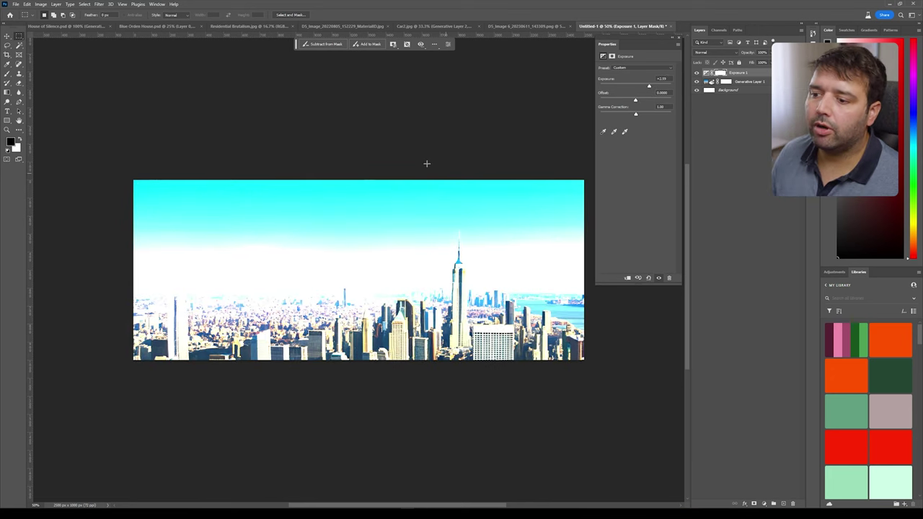
drag(635, 100, 605, 126)
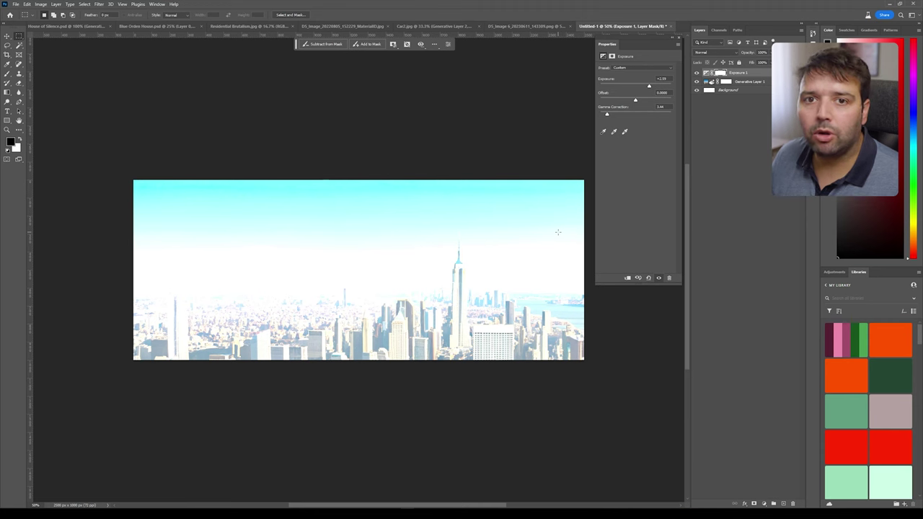
click(697, 73)
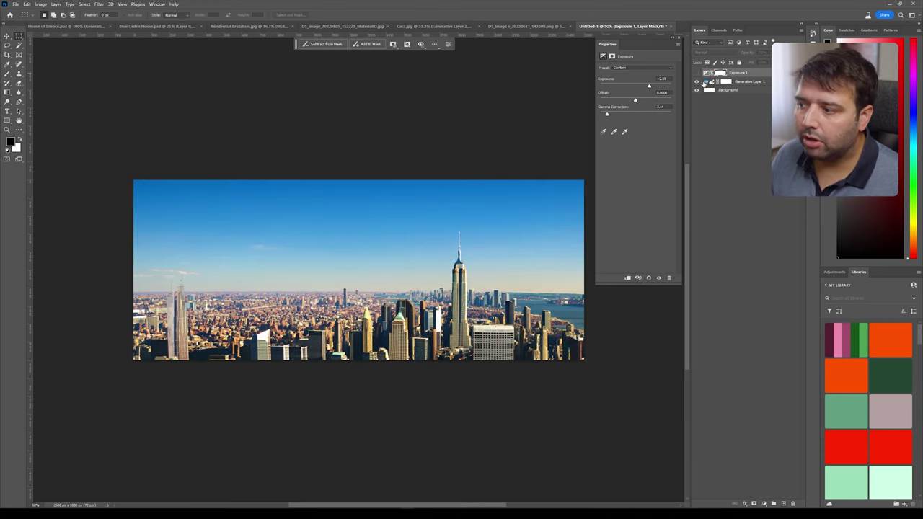
click(710, 83)
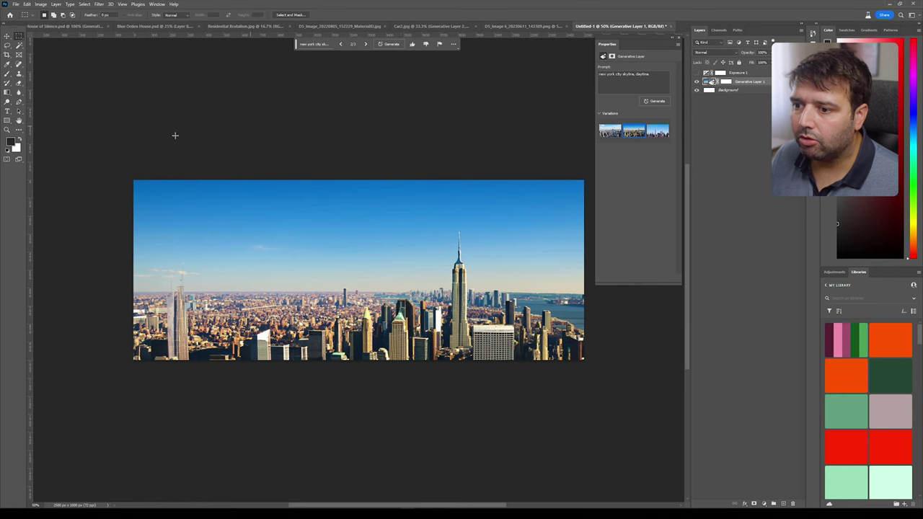
Regenerate the backdrop with the prompt 'forest panorama focal length 24mm'.
click(315, 44)
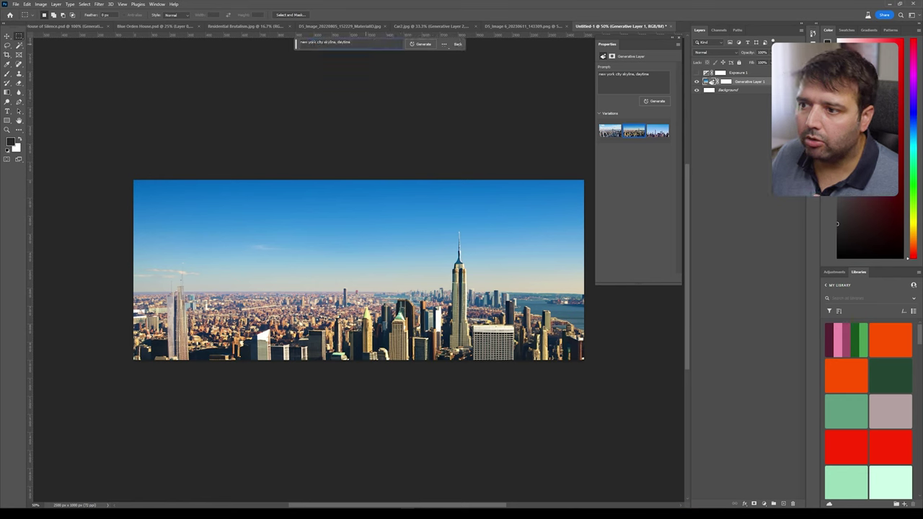
key(ctrl+a)
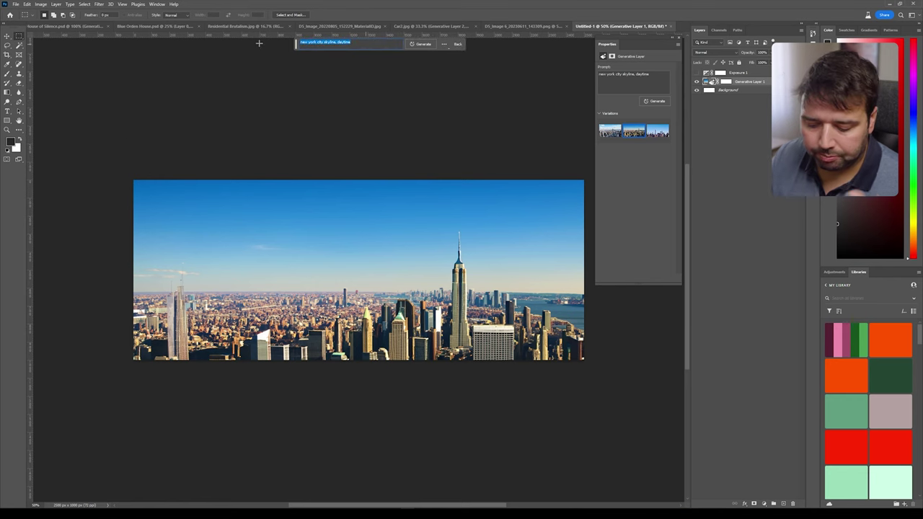
text(forest )
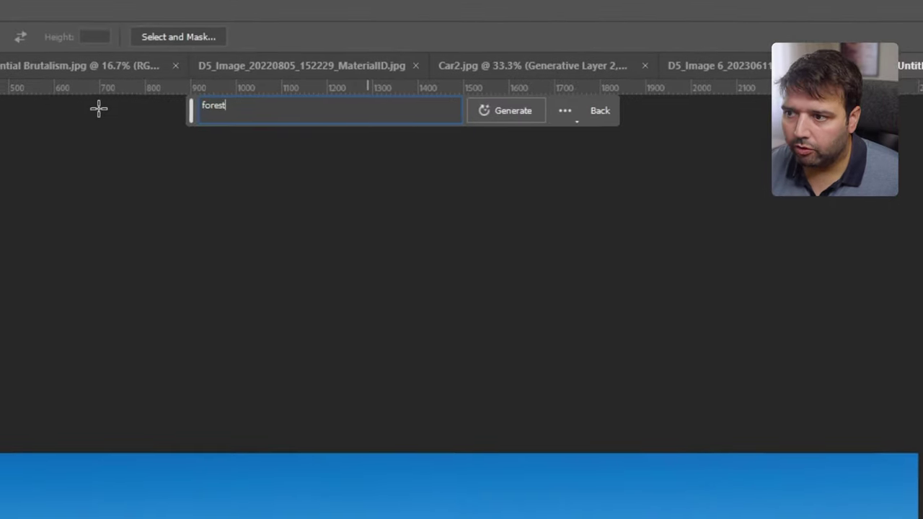
text(panorama)
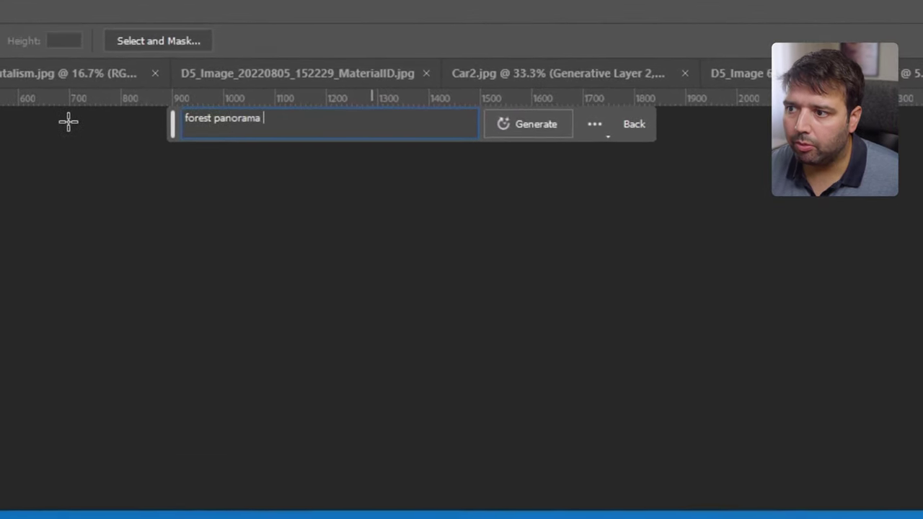
key(BackSpace)
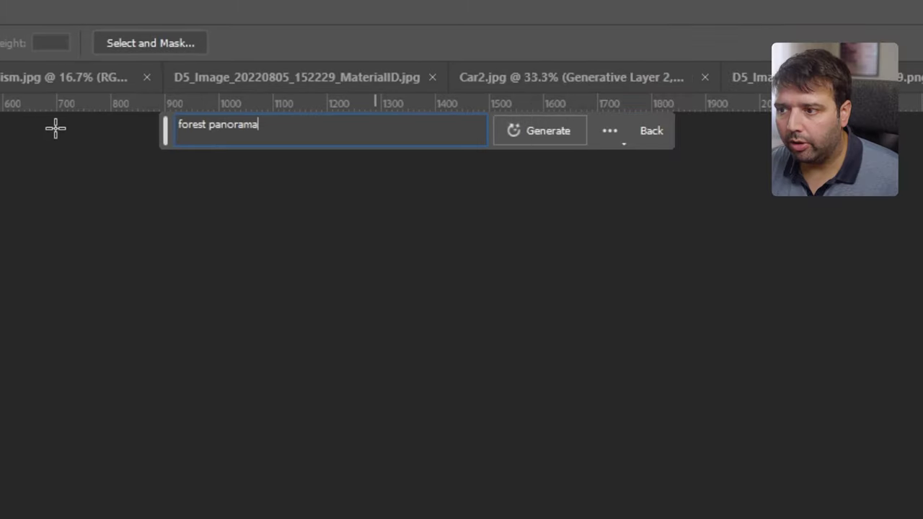
text(focal length )
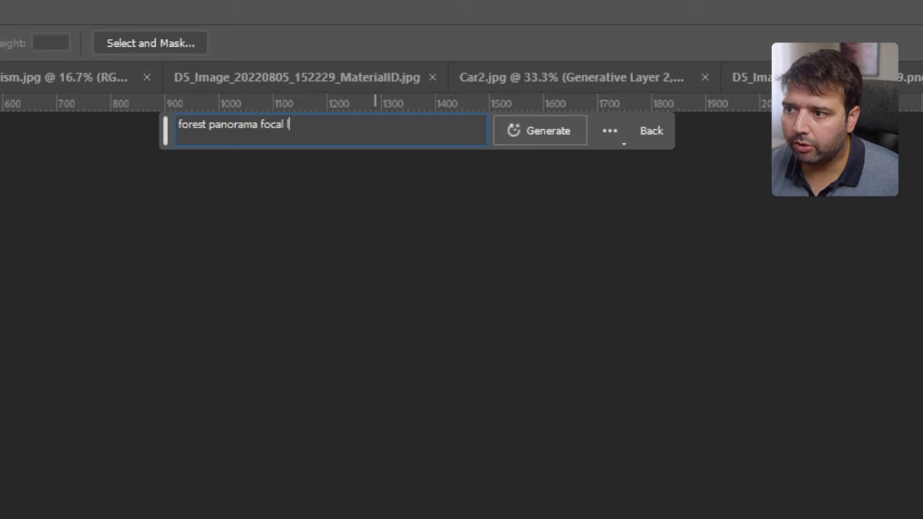
text(24mm)
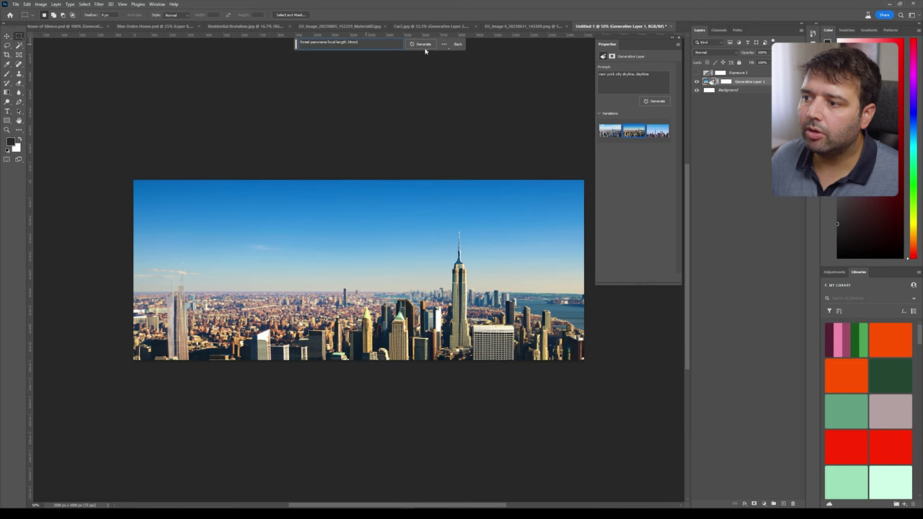
click(423, 44)
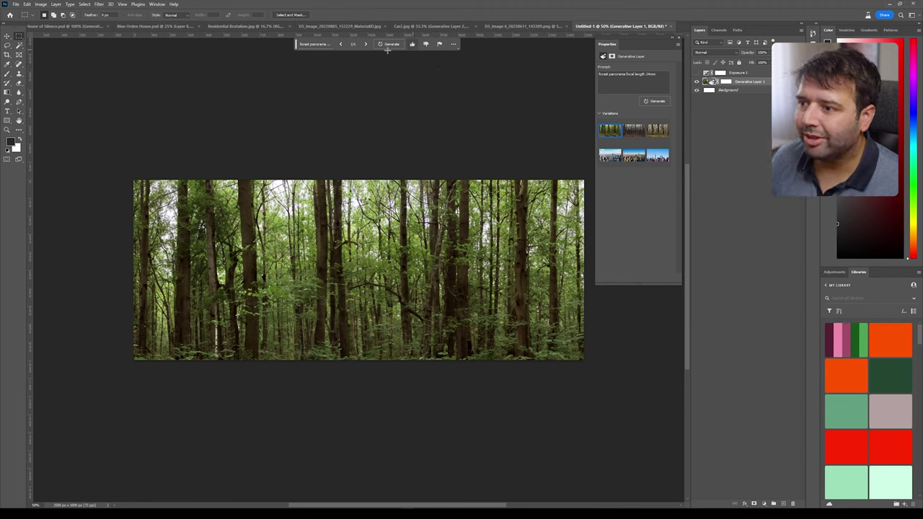
Keep the second forest variation and delete the focal length words from the prompt.
click(365, 44)
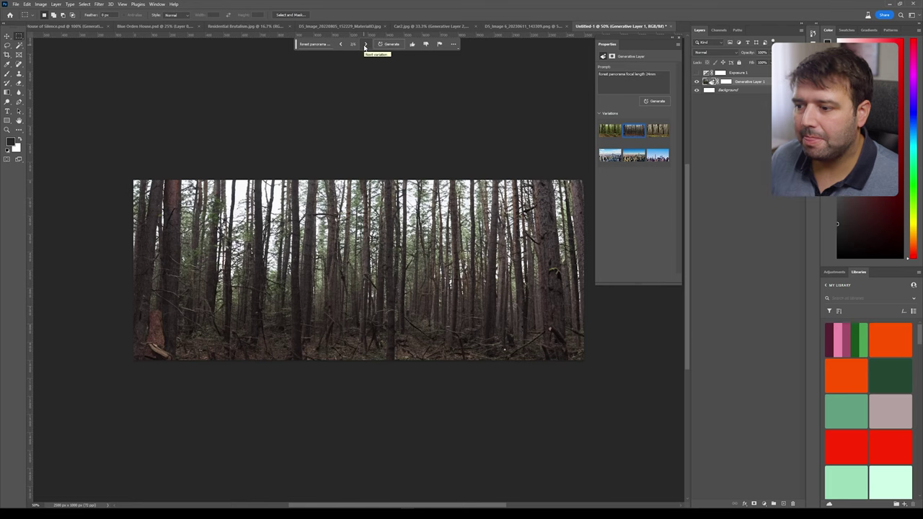
click(365, 44)
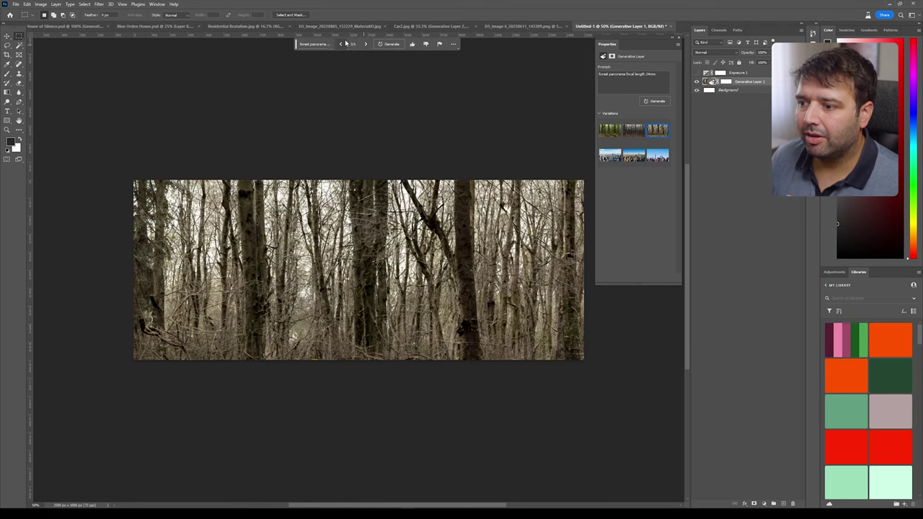
click(341, 44)
click(315, 44)
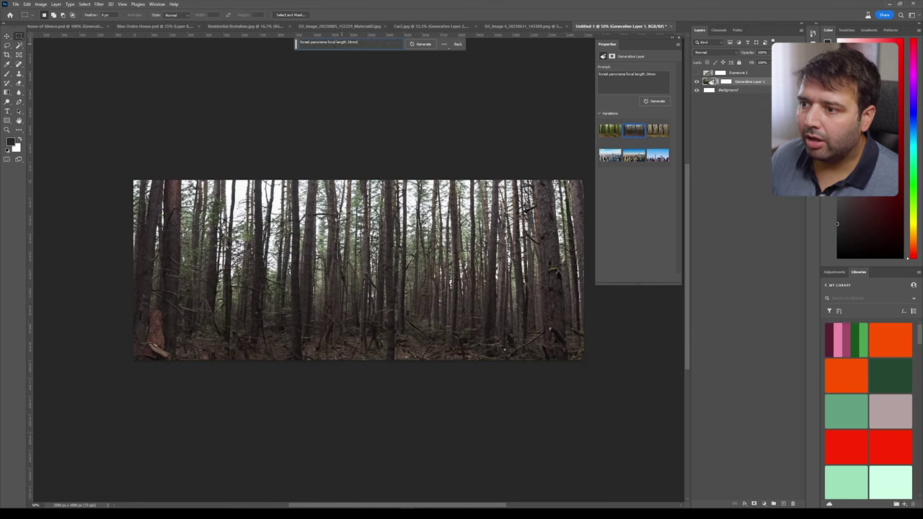
key(ctrl+shift+Left)
key(ctrl+shift+Left)
key(ctrl+shift+Left)
key(BackSpace)
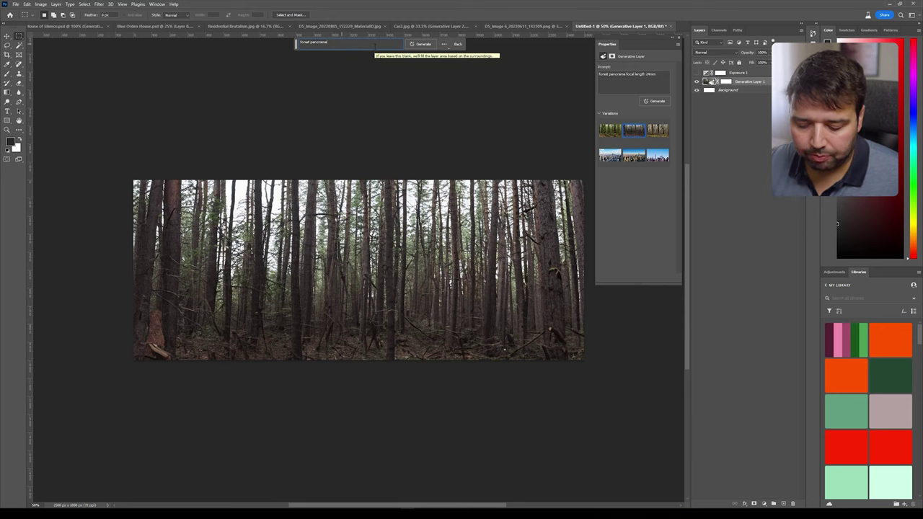
Regenerate with 'city skyline from 50 floor' and pick the cloudy-sky variation.
key(ctrl+a)
text(city sk)
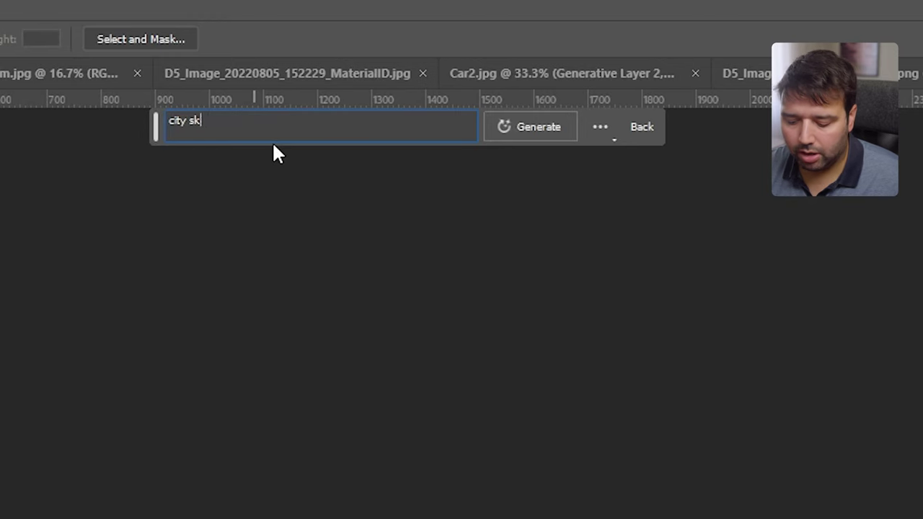
text(yline from ...)
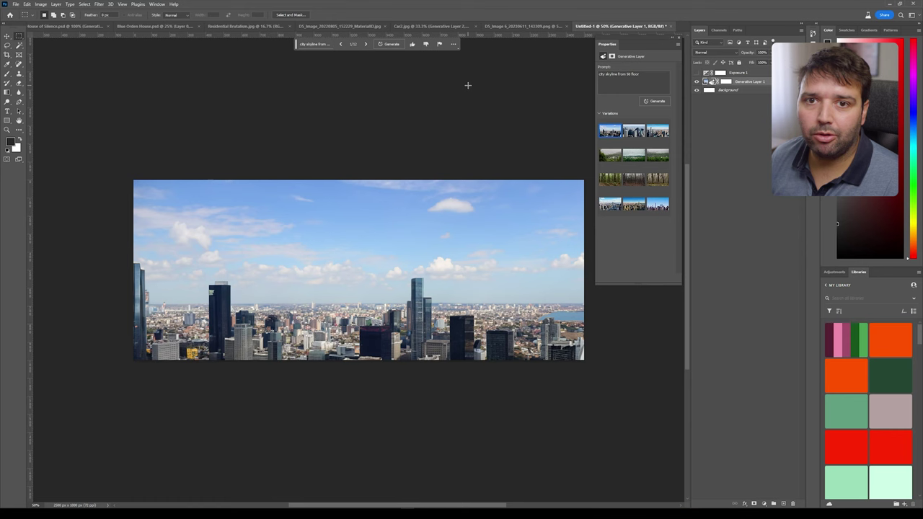
click(365, 44)
click(364, 45)
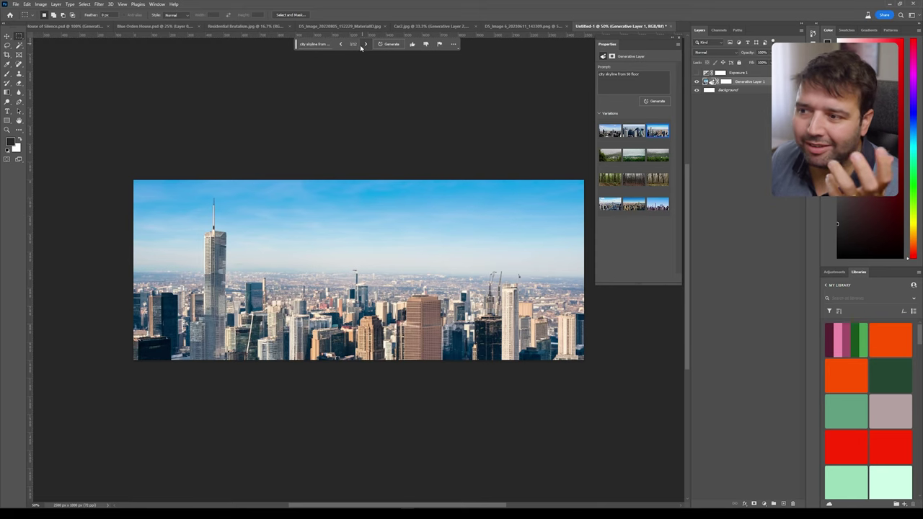
click(342, 44)
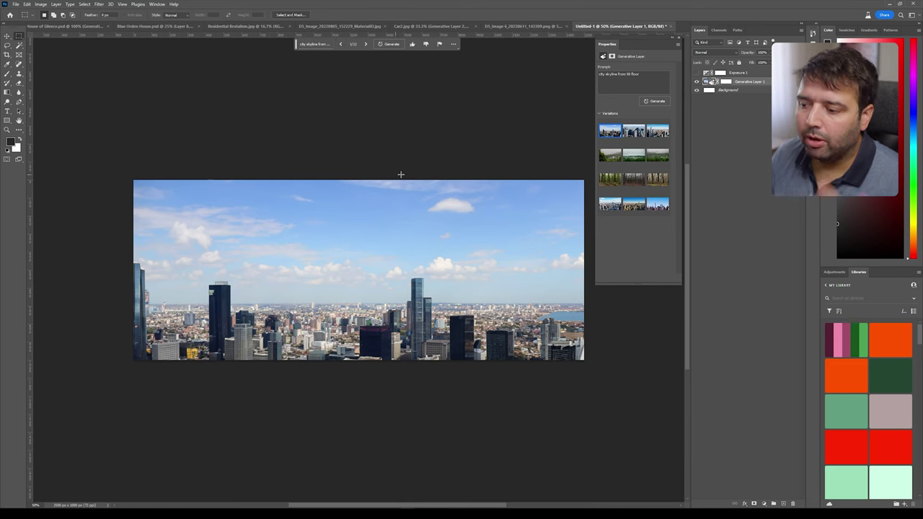
scroll(401, 174, up, 6)
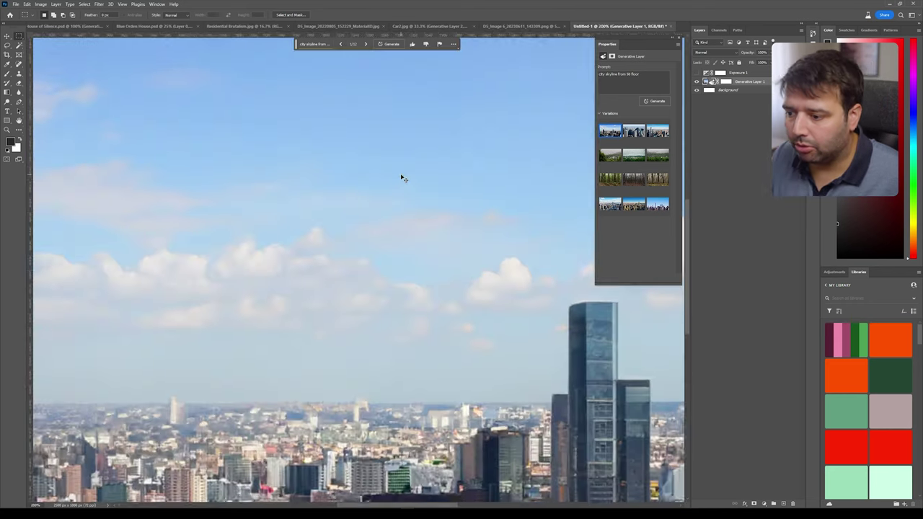
scroll(374, 238, down, 2)
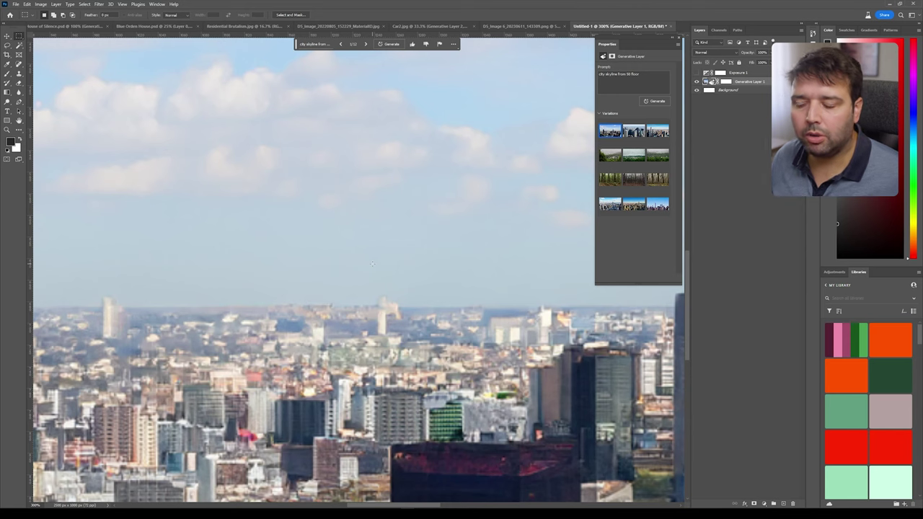
Create a new 1024 × 1024 px document.
scroll(372, 264, down, 6)
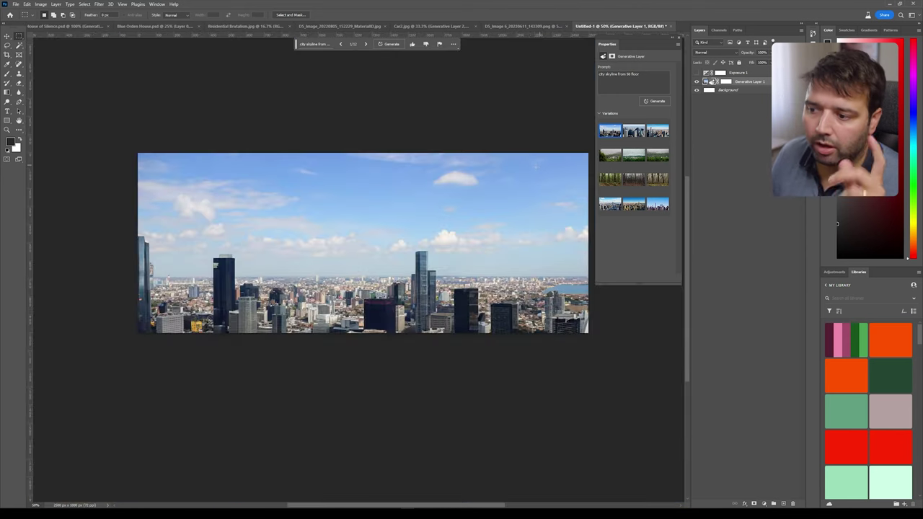
key(ctrl+n)
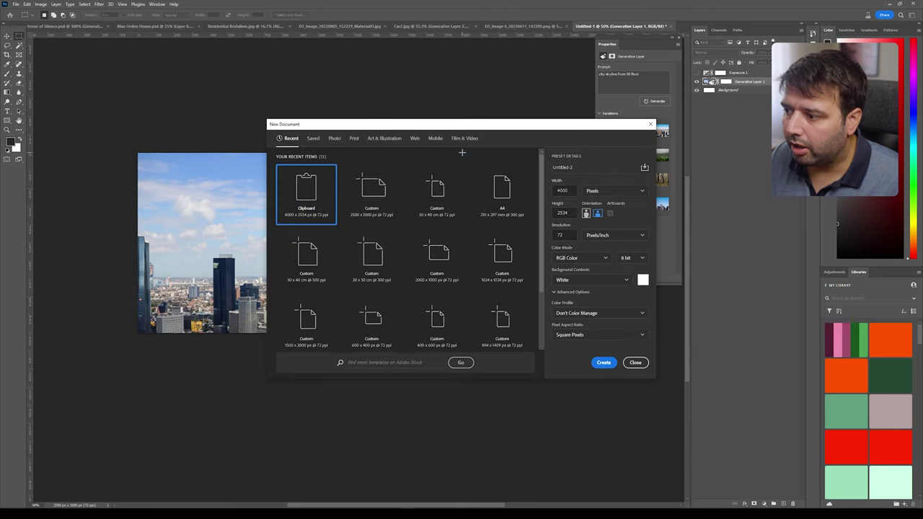
double_click(566, 191)
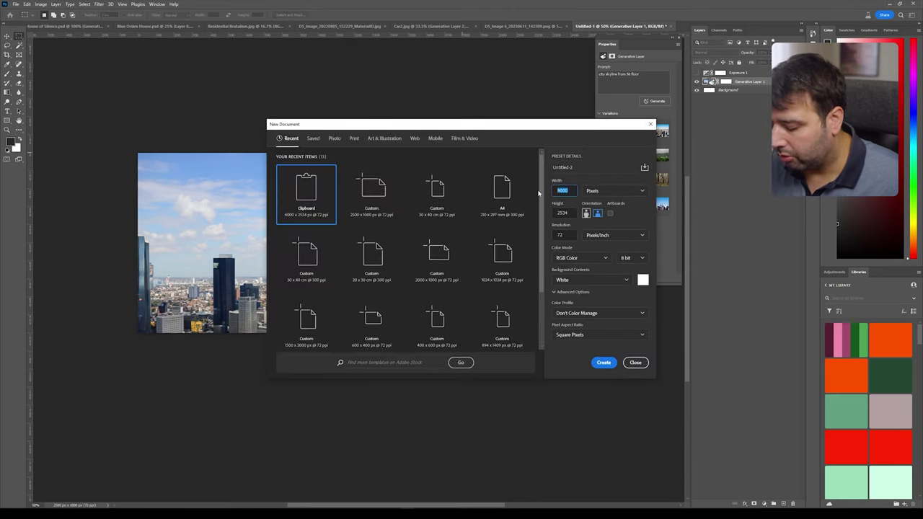
text(1024)
key(Tab)
text(102)
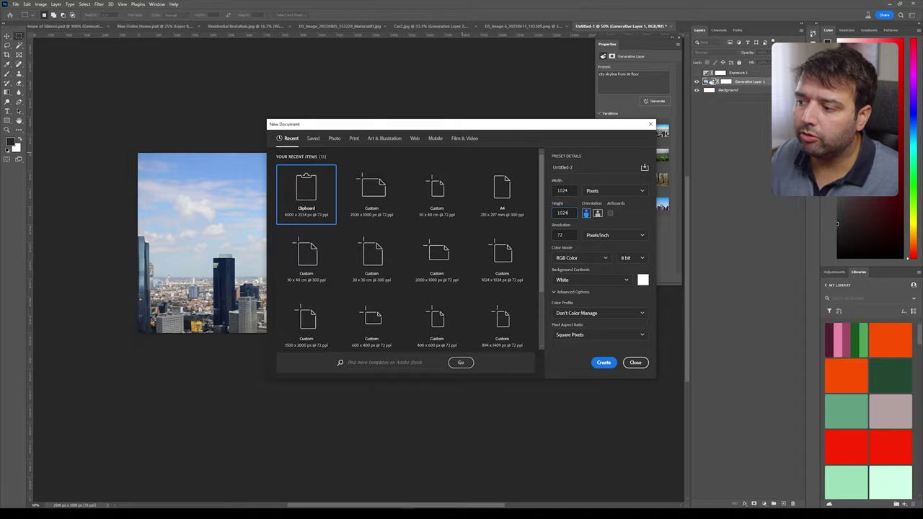
text(4)
key(Return)
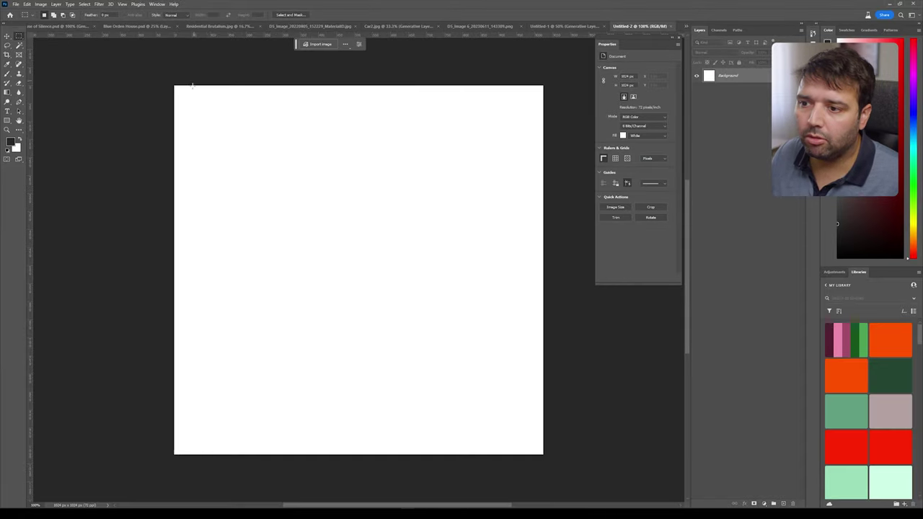
Fill the whole canvas with a generated 'red brick texture, tile'.
drag(186, 72, 612, 486)
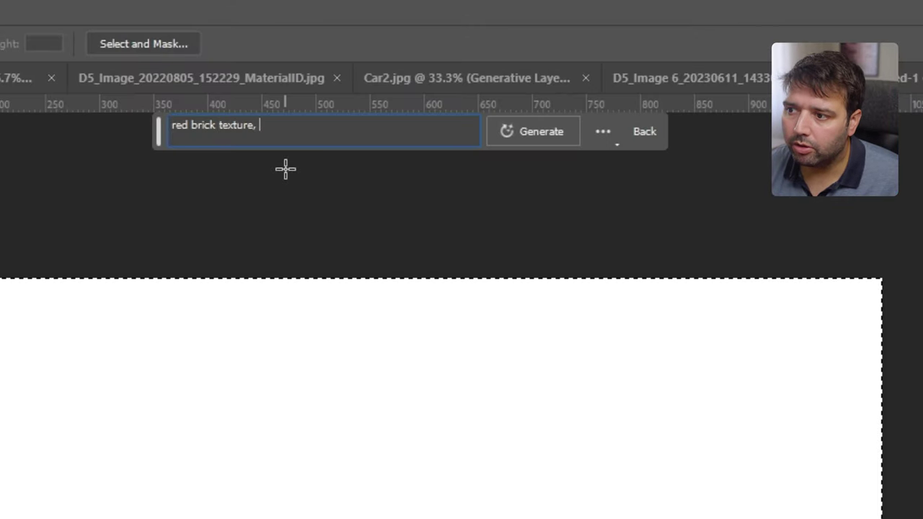
text(tile)
key(Return)
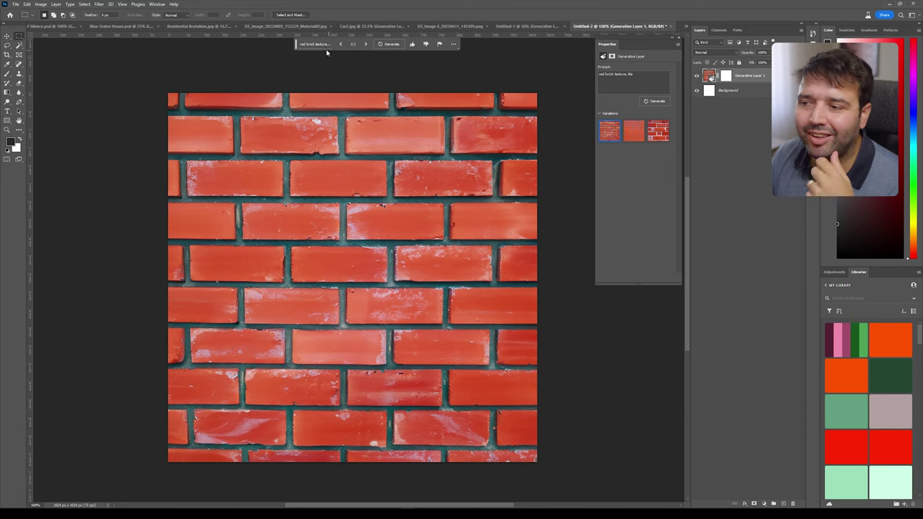
Compare the three brick variations and keep the first one.
click(365, 45)
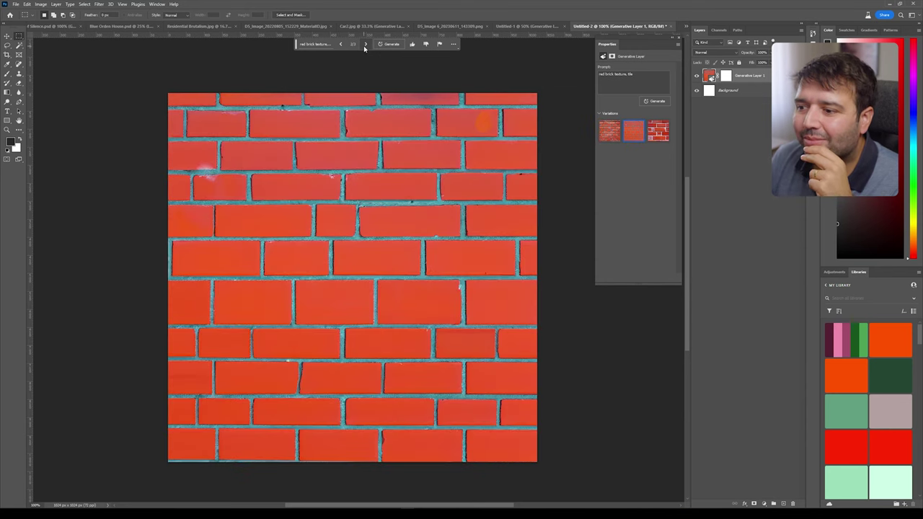
click(365, 45)
click(365, 44)
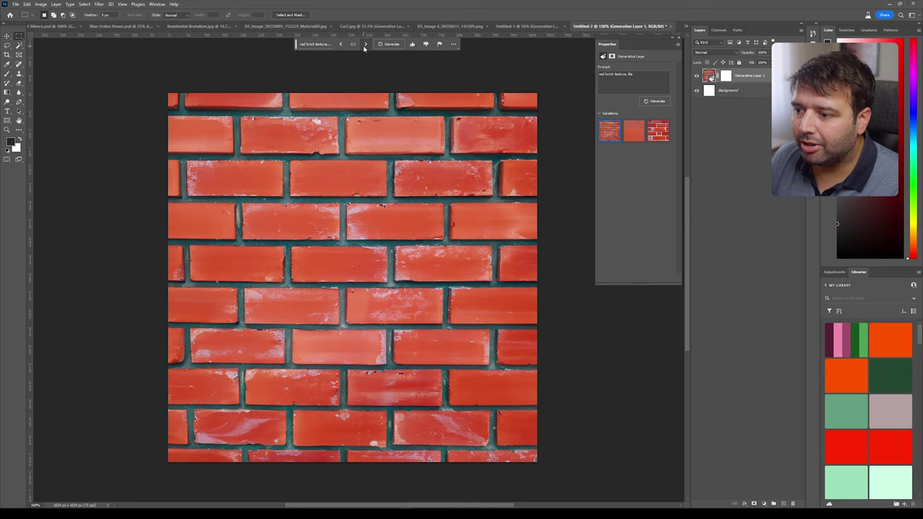
click(365, 45)
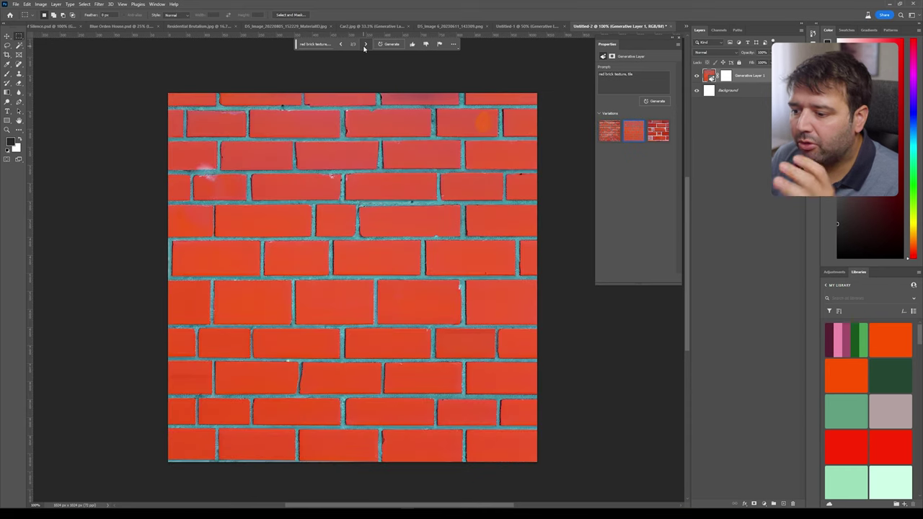
click(342, 45)
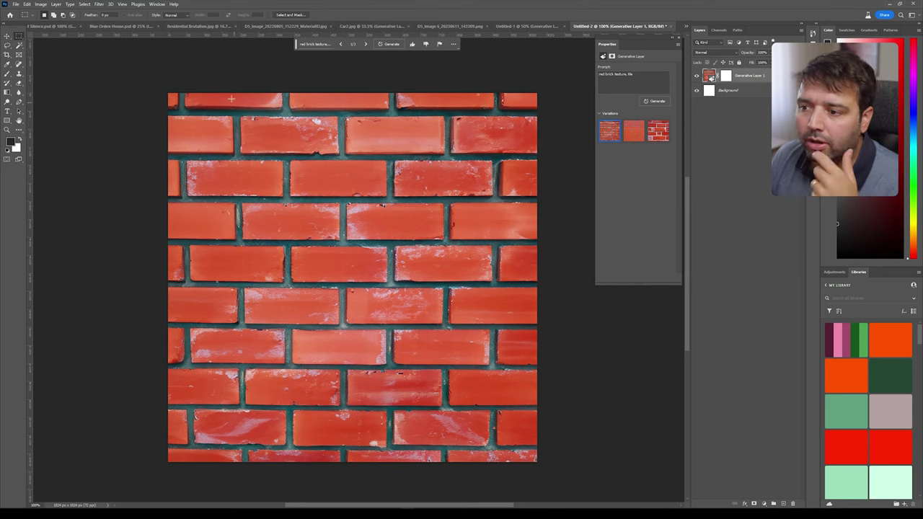
Run Filter > Other > Offset with a 512 px vertical shift to check the brick tile's seams.
click(98, 3)
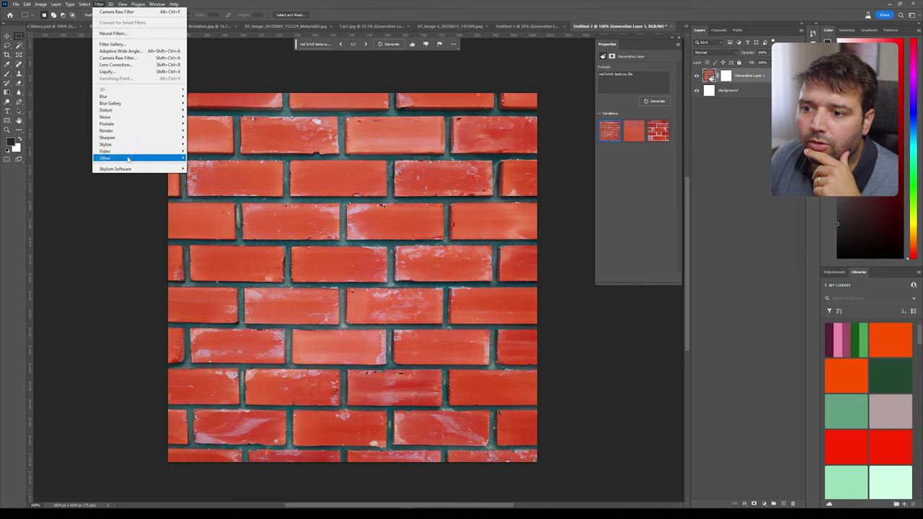
mouse_move(127, 158)
click(202, 193)
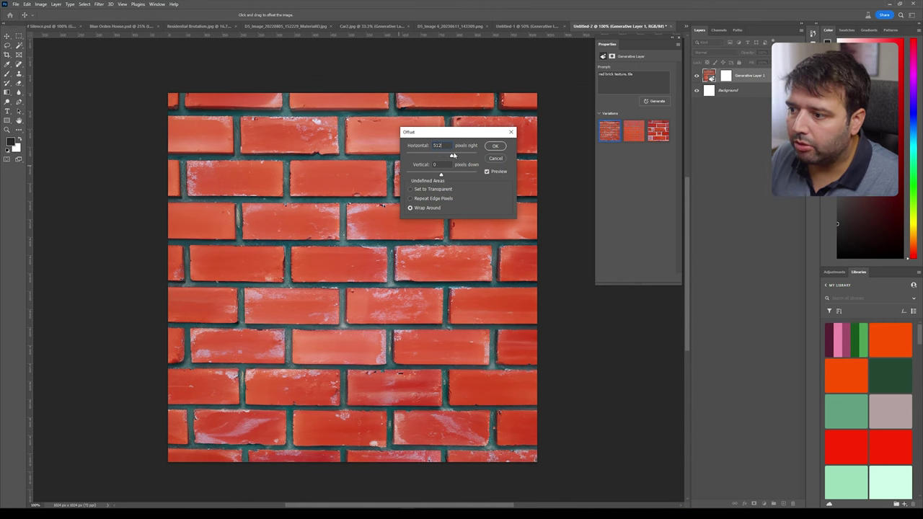
key(Tab)
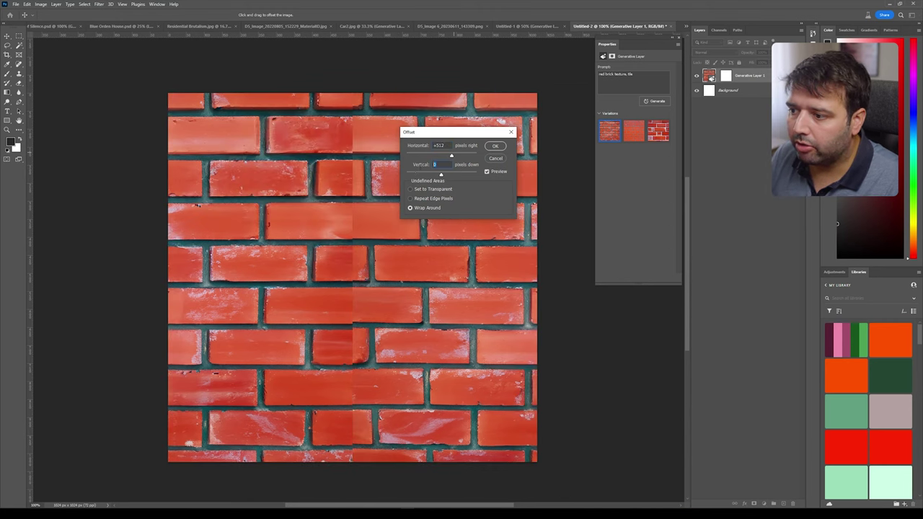
text(512)
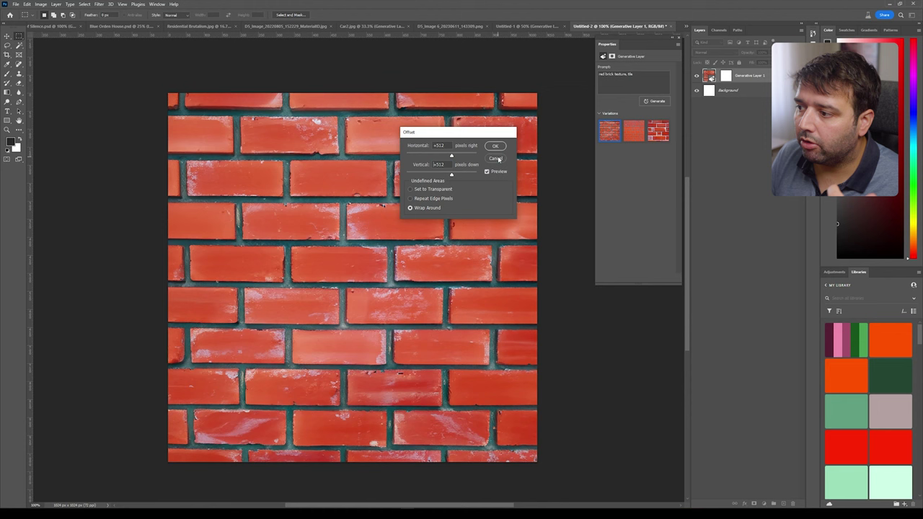
key(Return)
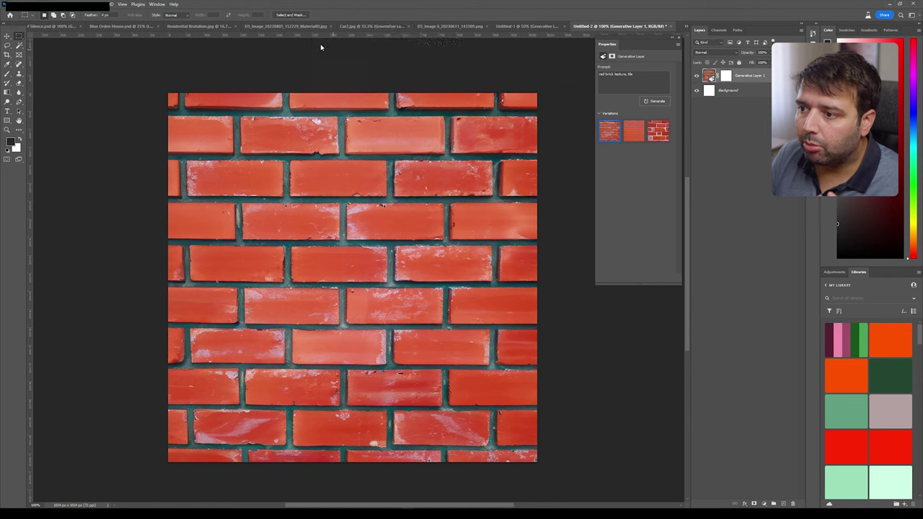
Replace the prompt and generate a tileable wood floor texture.
triple_click(295, 42)
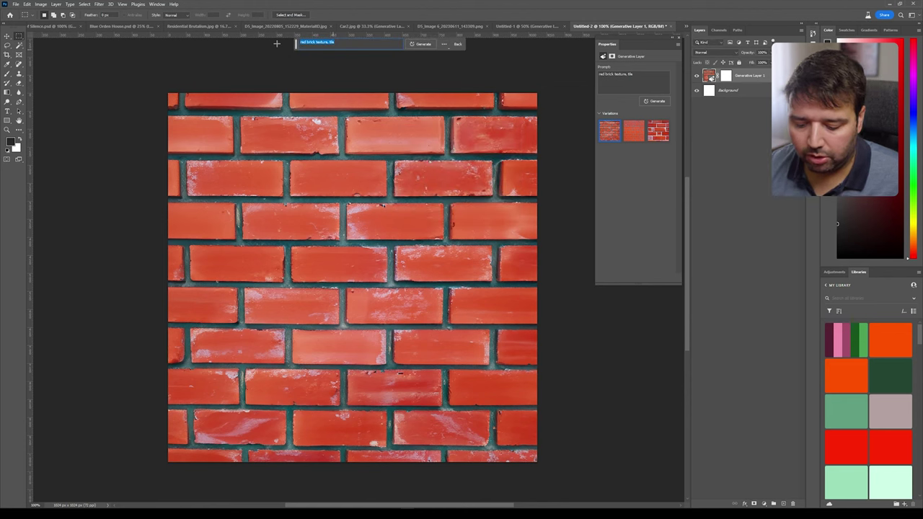
text(red)
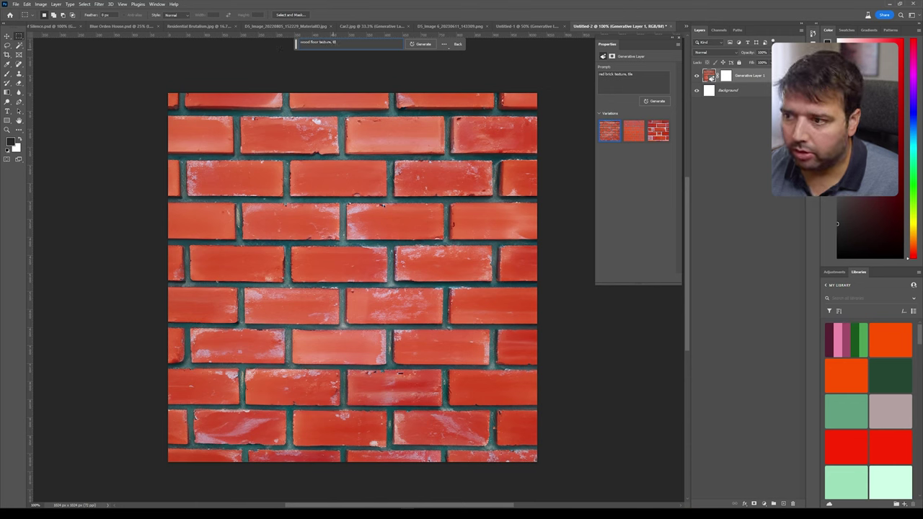
click(422, 44)
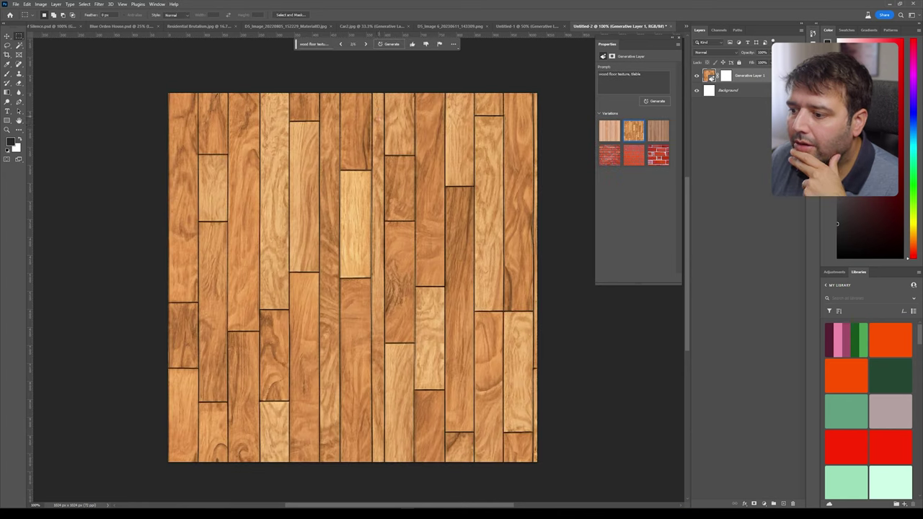
drag(362, 83, 426, 360)
click(427, 361)
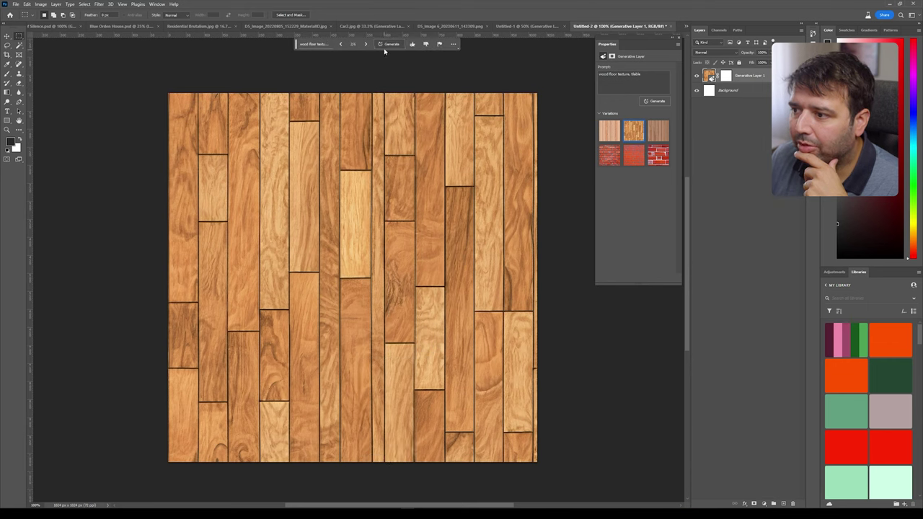
Offset the wood texture by 512 × 512 px and zoom to 400% to check plank seams.
click(99, 4)
mouse_move(144, 157)
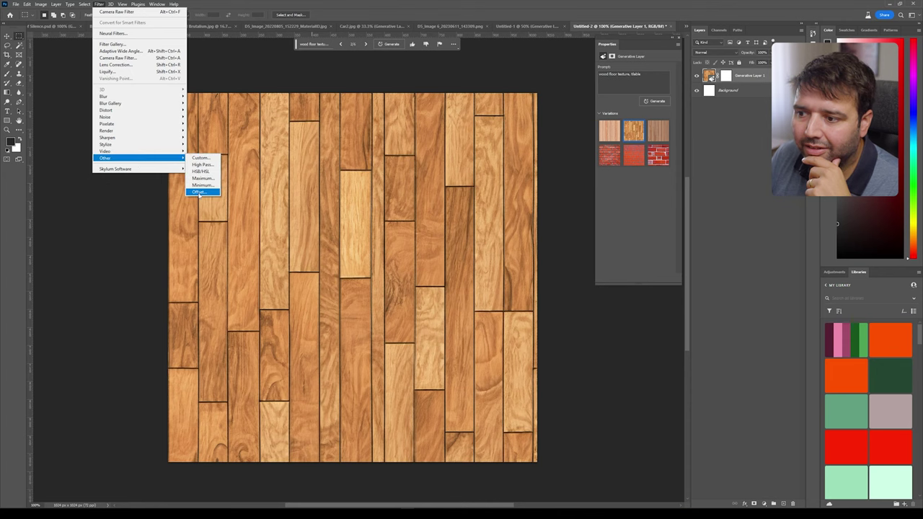
click(202, 194)
text(512)
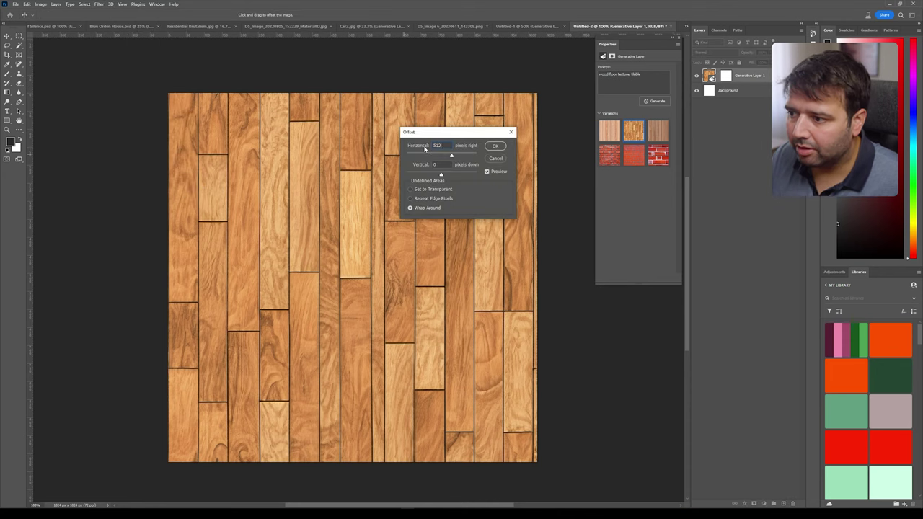
key(Tab)
text(512)
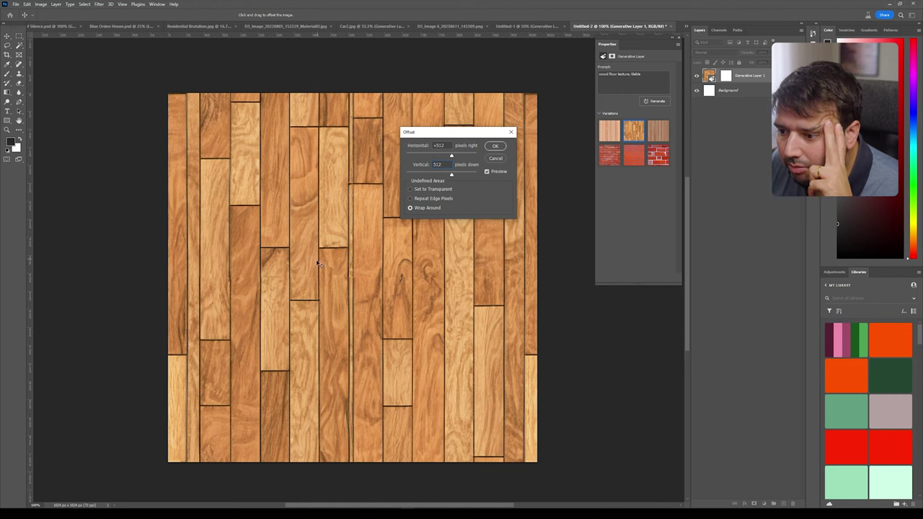
key(ctrl+plus)
key(ctrl+plus)
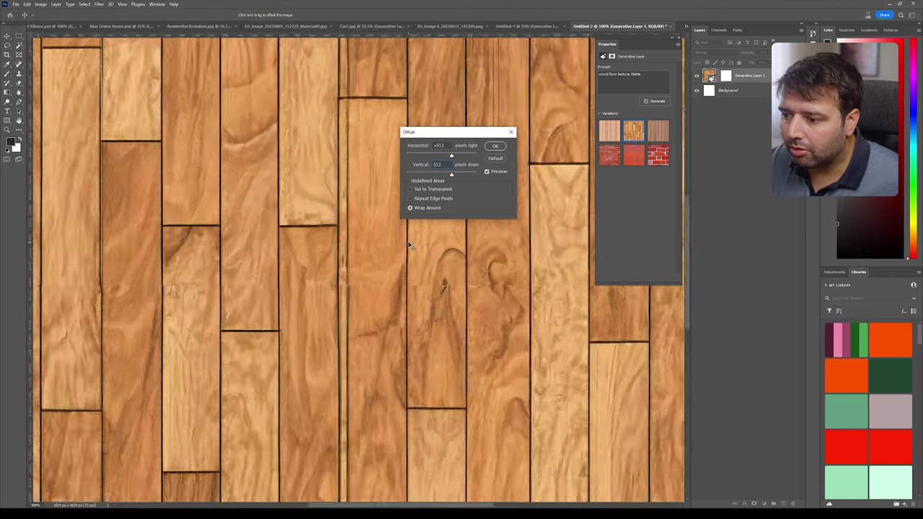
key(ctrl+plus)
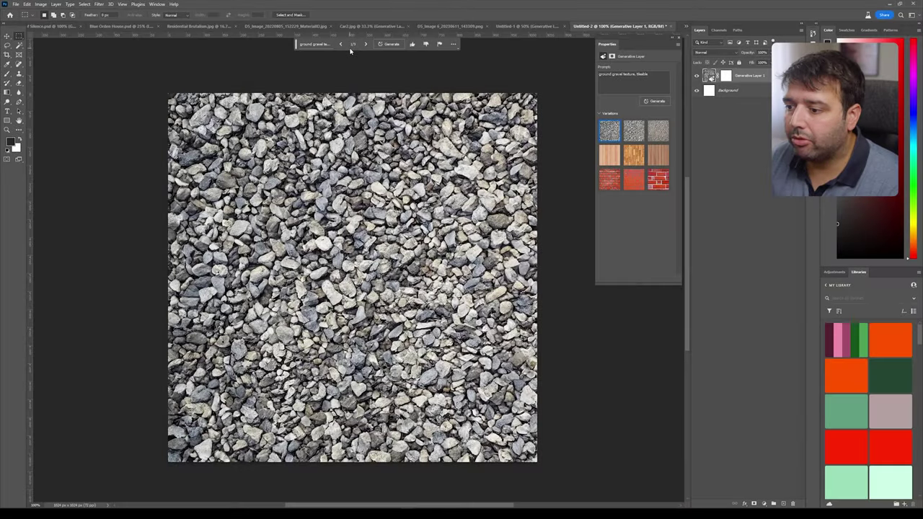
Step through the gravel variations and apply the darker grey gravel from the Variations panel.
click(365, 45)
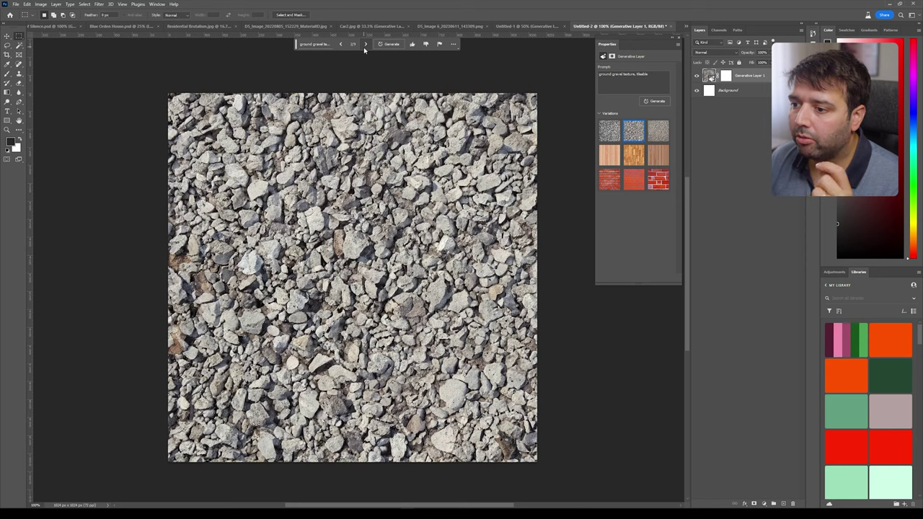
click(364, 46)
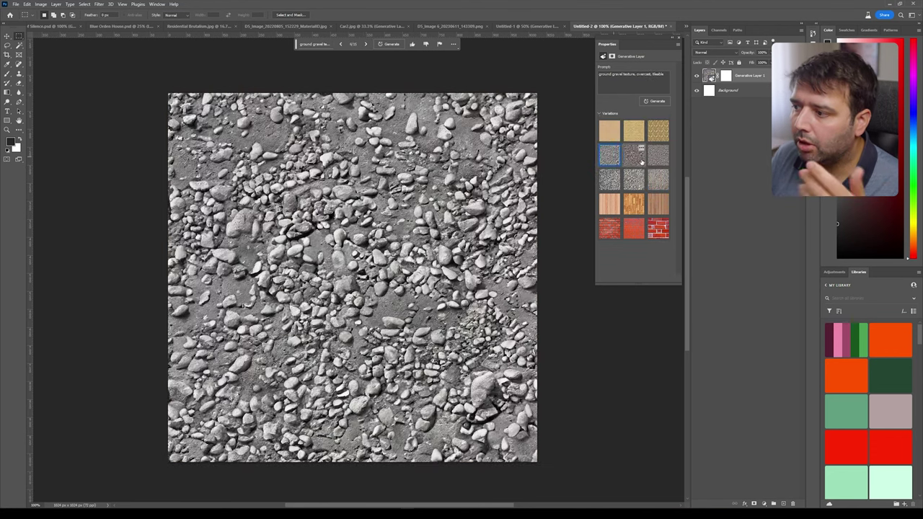
click(659, 184)
click(612, 181)
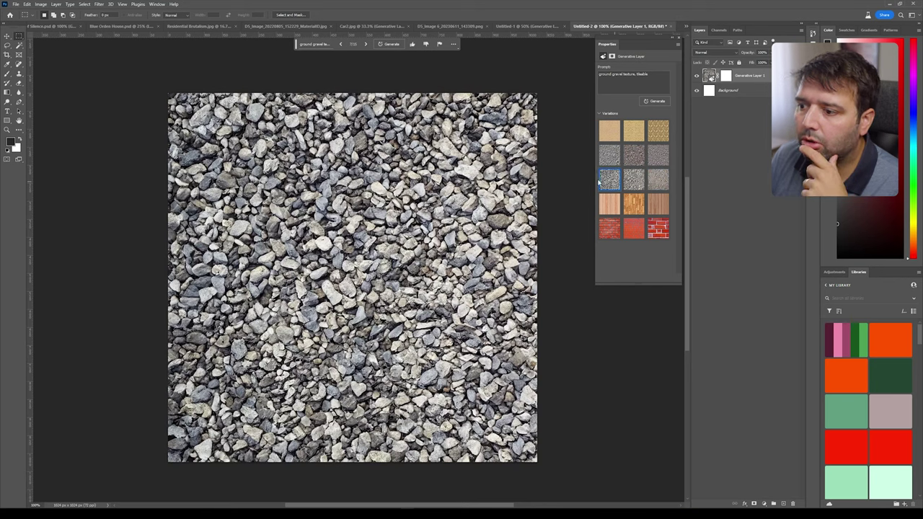
scroll(447, 188, up, 4)
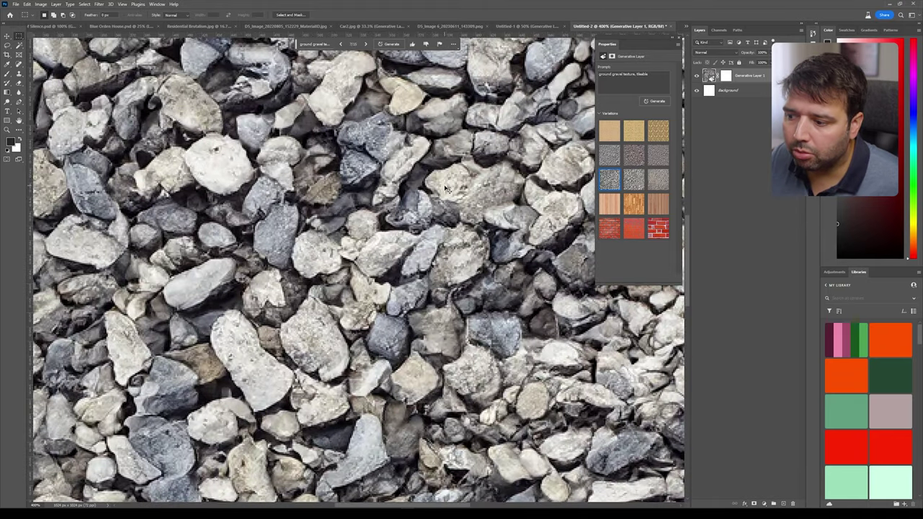
scroll(437, 197, down, 5)
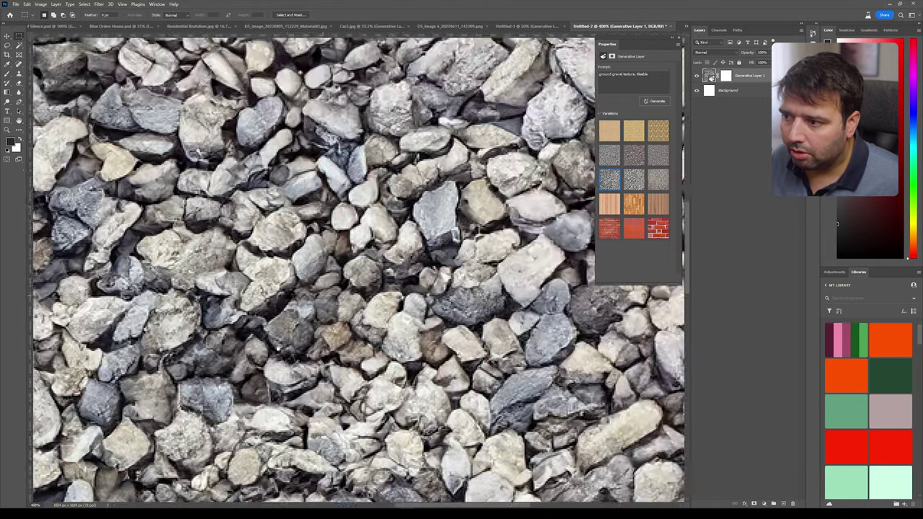
scroll(373, 339, down, 5)
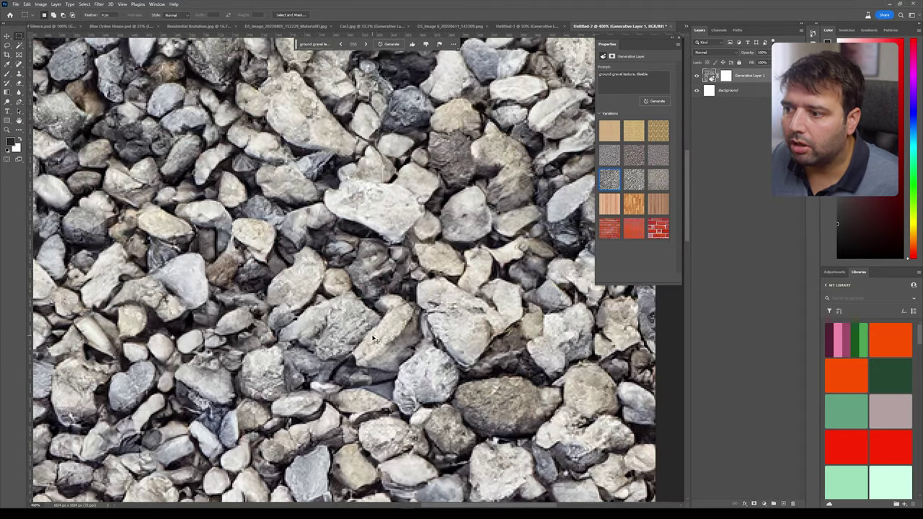
scroll(373, 339, down, 5)
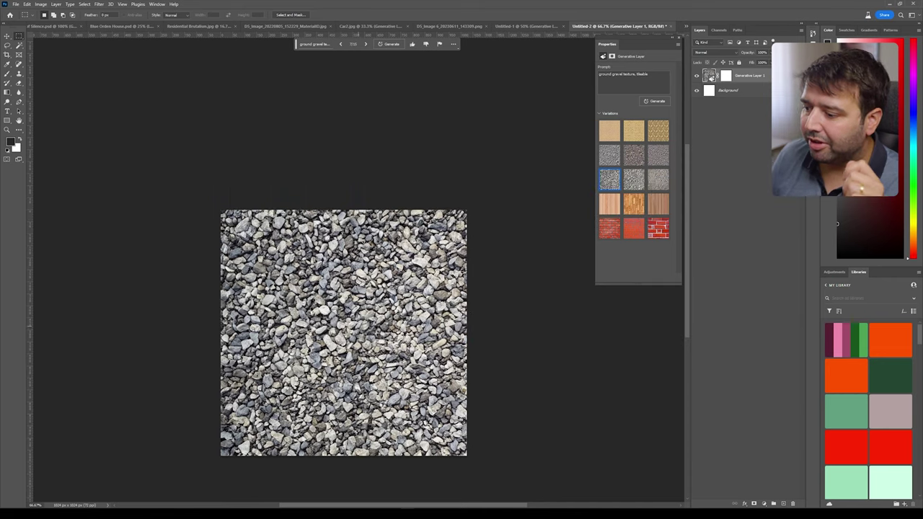
click(839, 505)
click(831, 472)
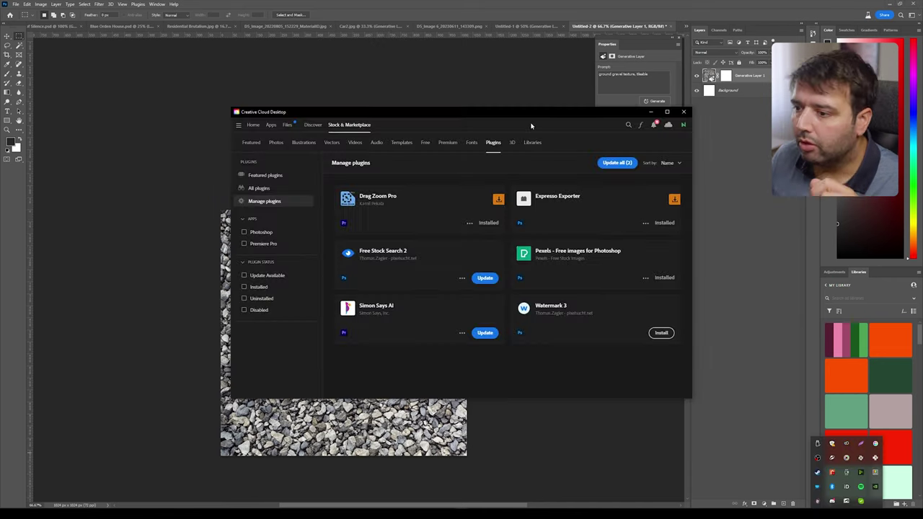
click(271, 124)
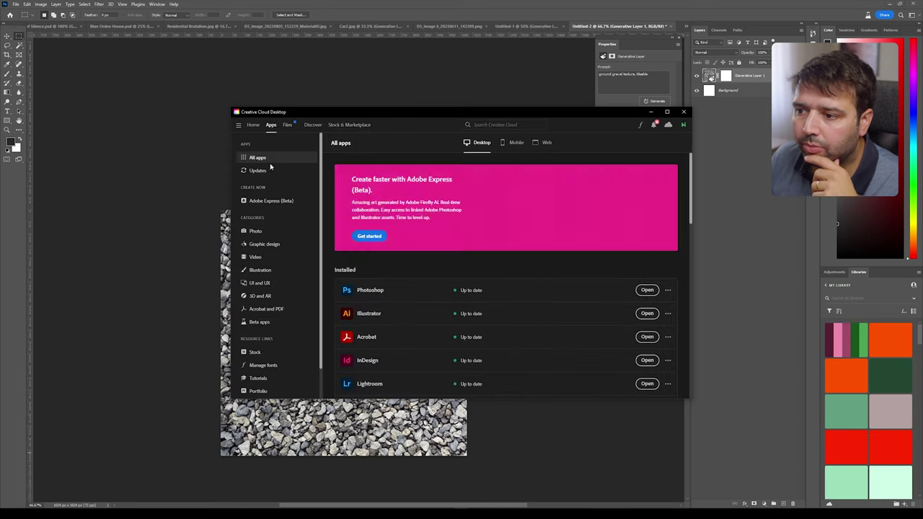
click(261, 322)
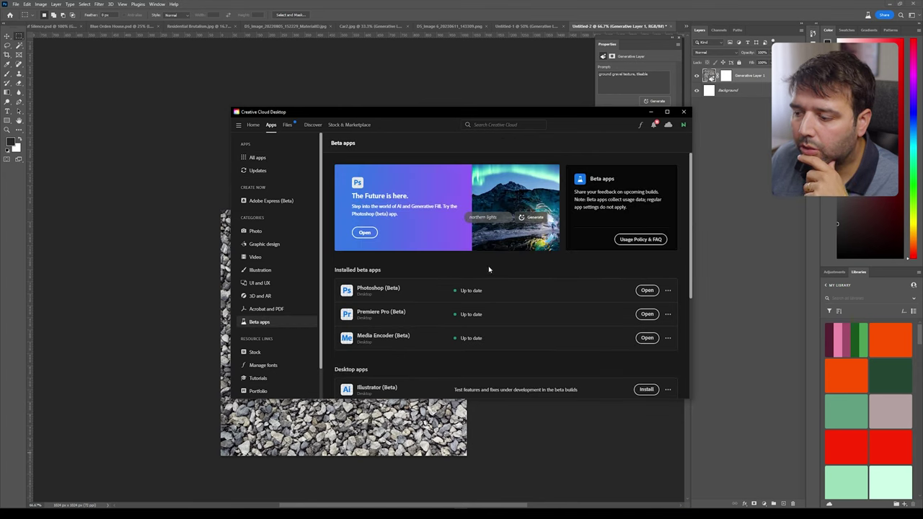
scroll(419, 274, down, 3)
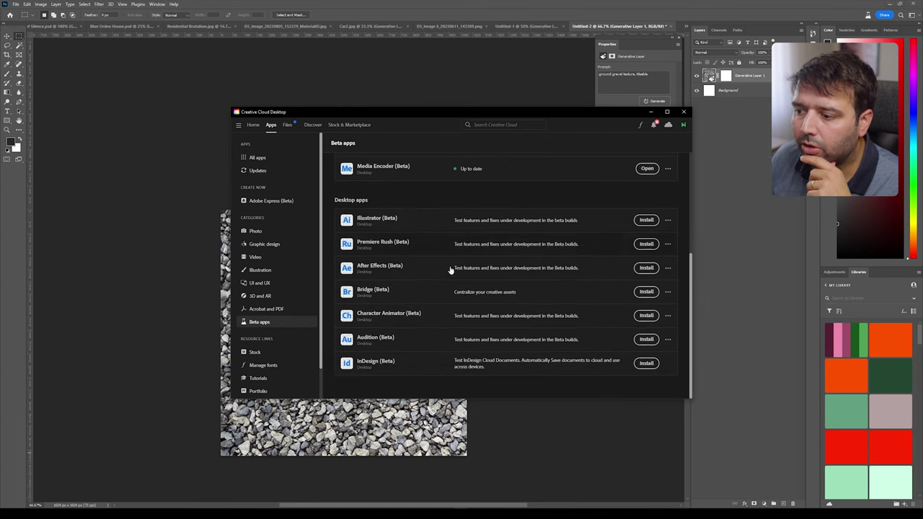
scroll(449, 267, up, 3)
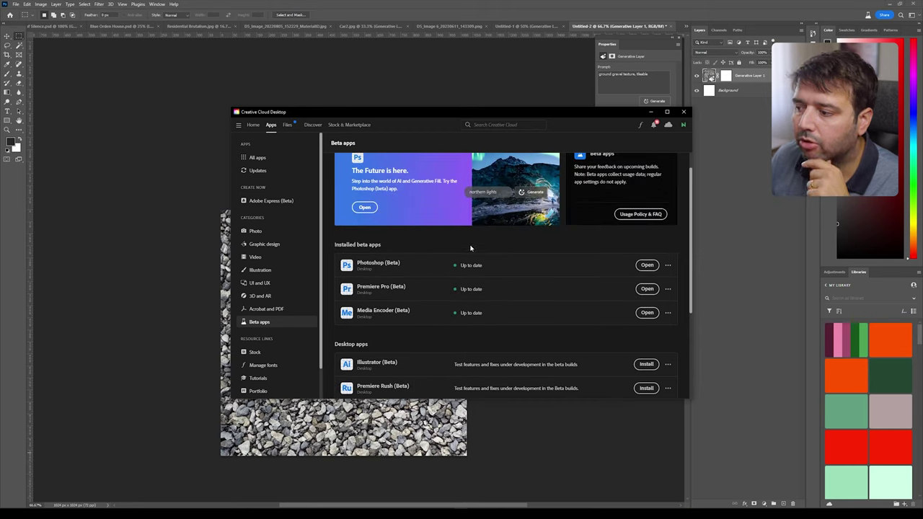
scroll(504, 255, down, 1)
scroll(521, 262, down, 1)
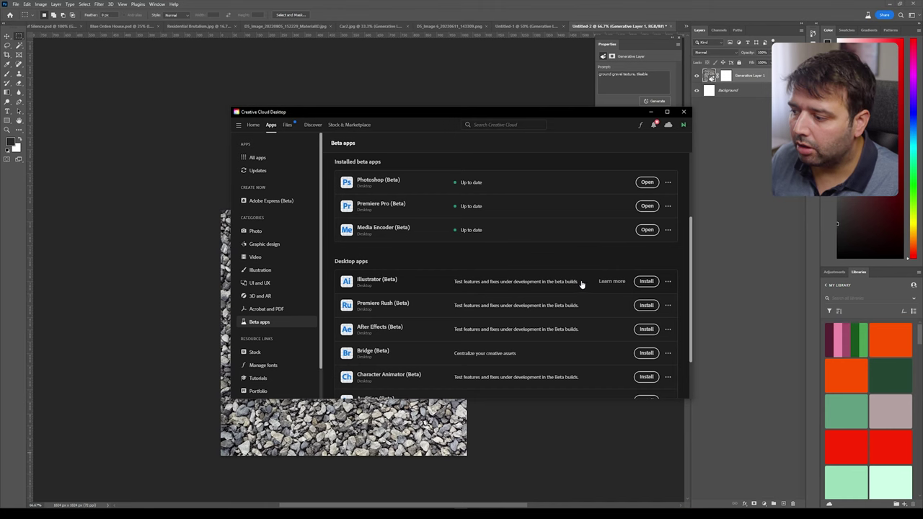
scroll(527, 290, up, 2)
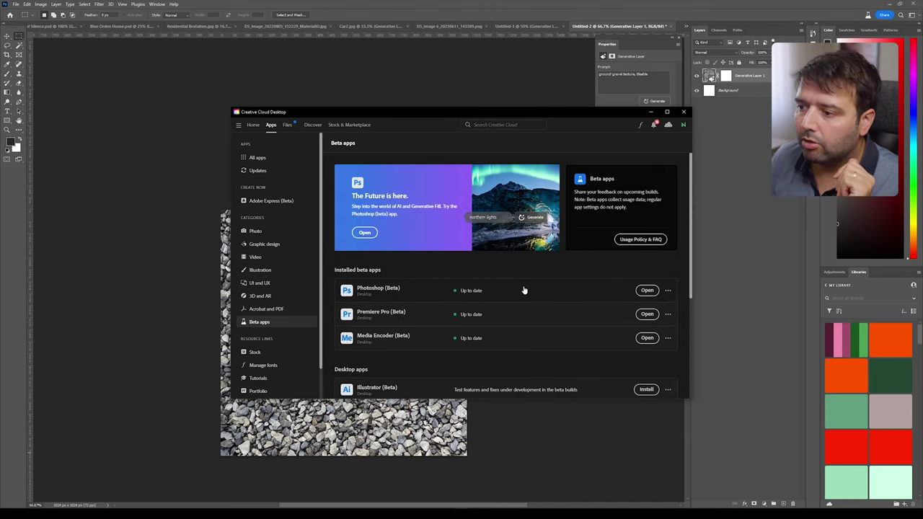
click(685, 115)
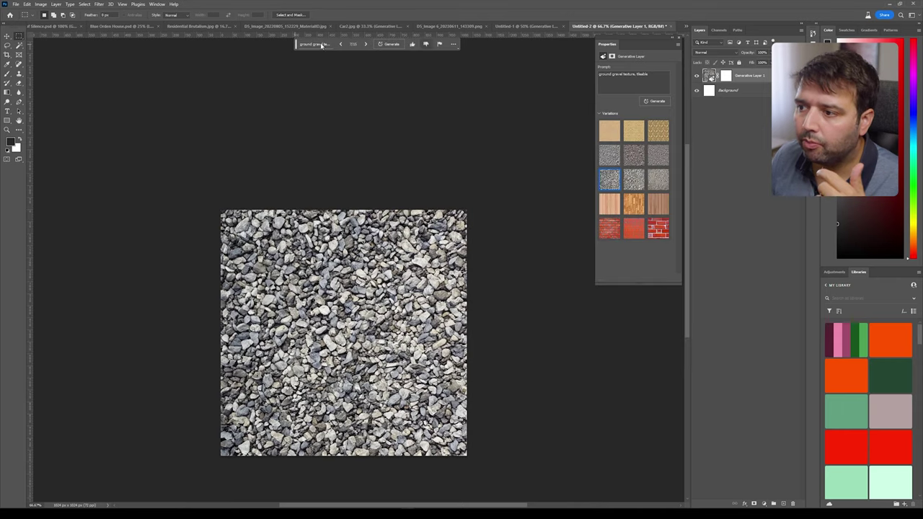
click(156, 5)
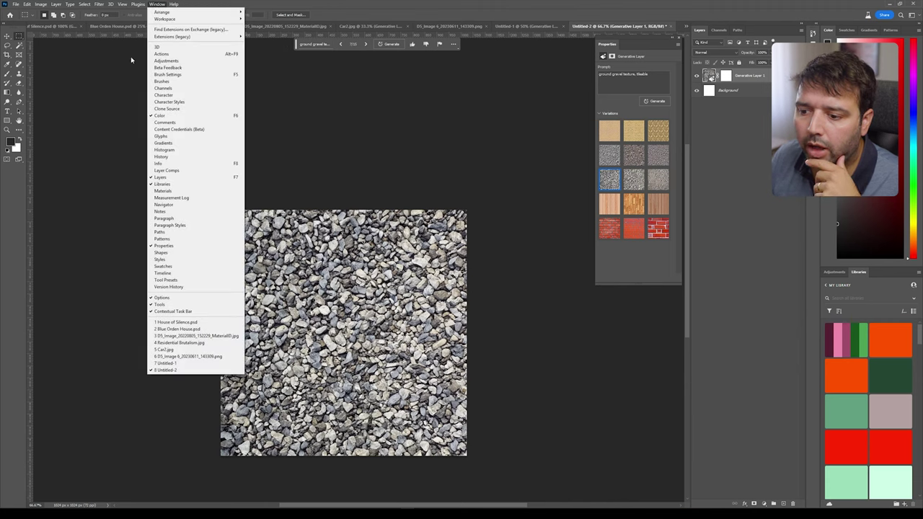
click(189, 311)
click(157, 5)
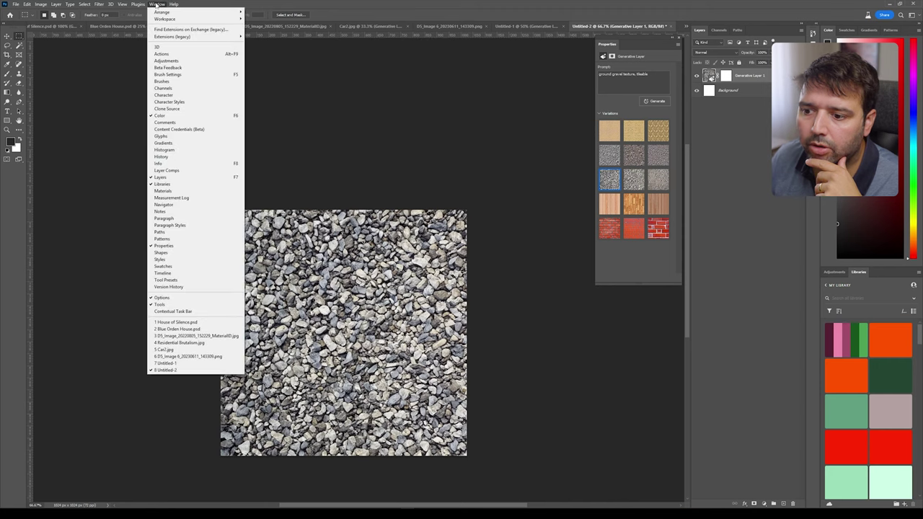
click(163, 312)
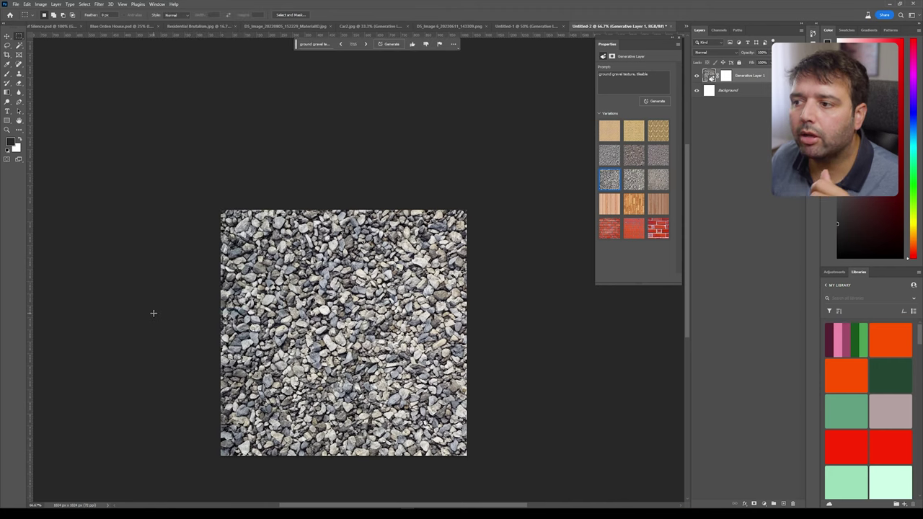